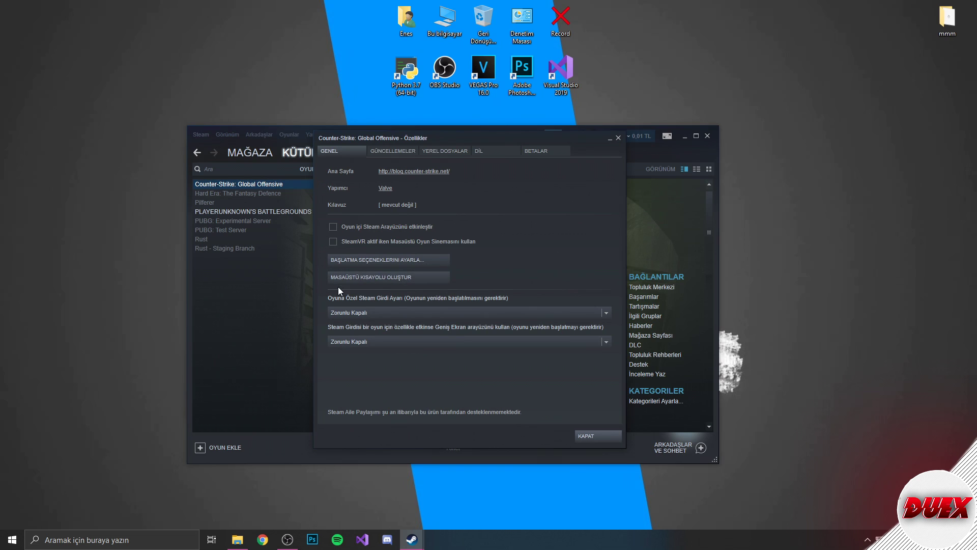
- Set both the game-specific Steam Input setting and its Big Picture overlay option to Zorunlu Kapalı
left_click(604, 313)
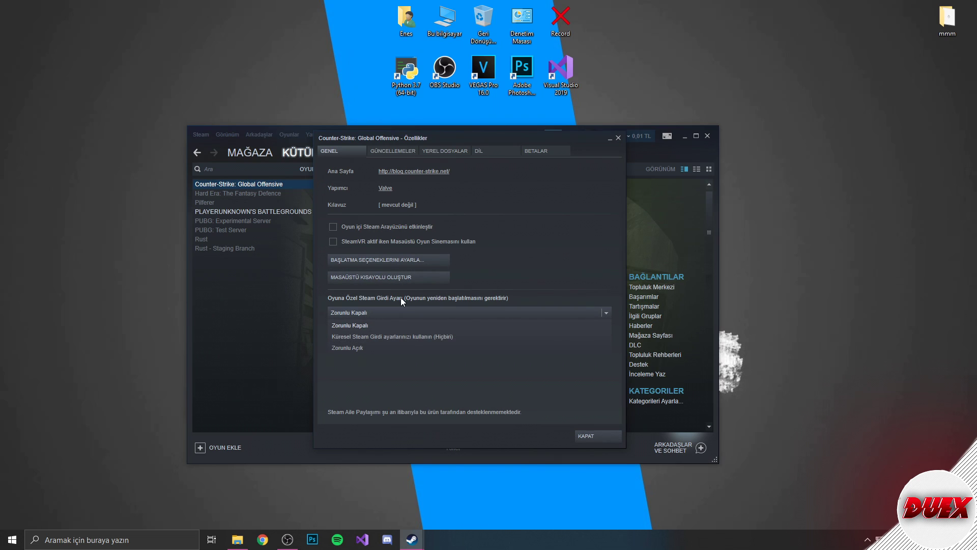
left_click(351, 326)
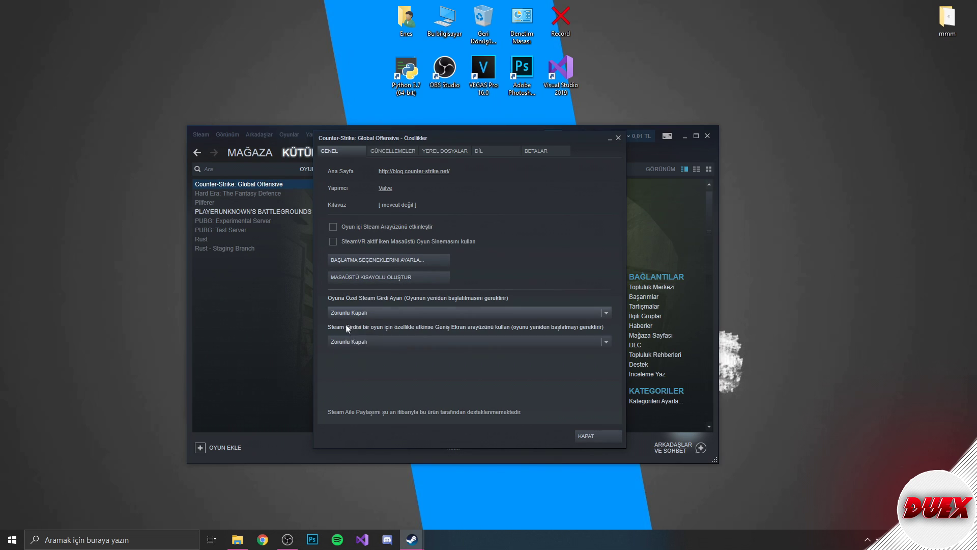
left_click(580, 339)
left_click(342, 354)
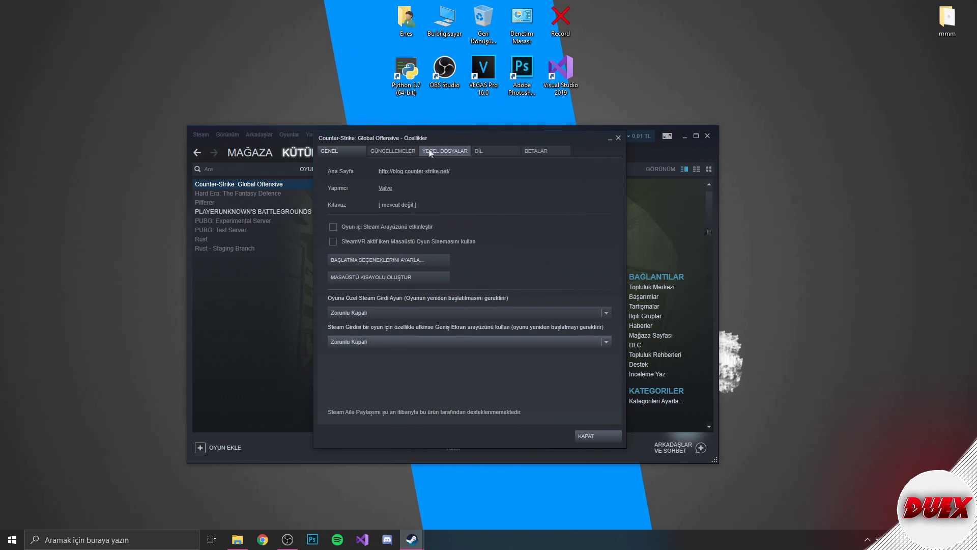
- Open the game's launch options, then open the Başlatma Seçenekleri text file from the guide folder and select its parameter line
left_click(383, 260)
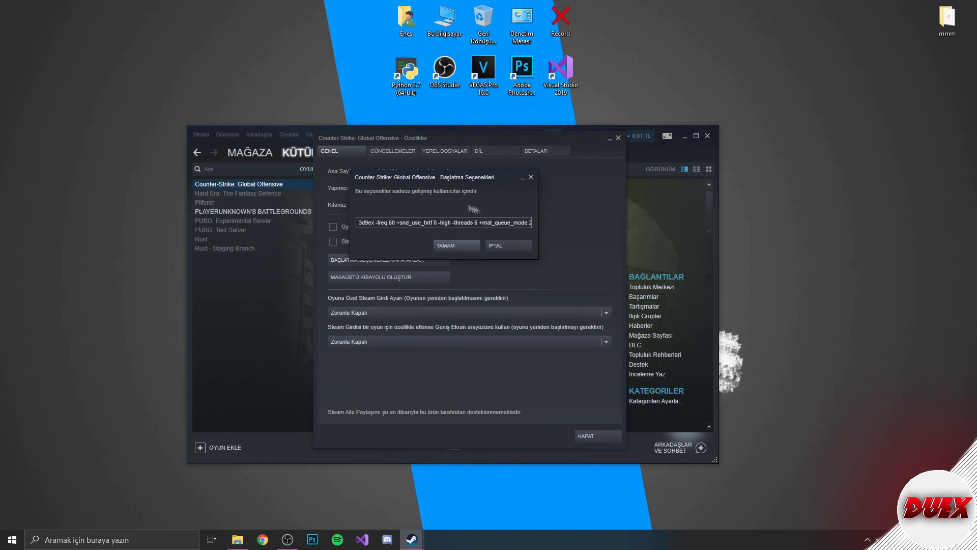
left_click_drag(420, 223, 504, 229)
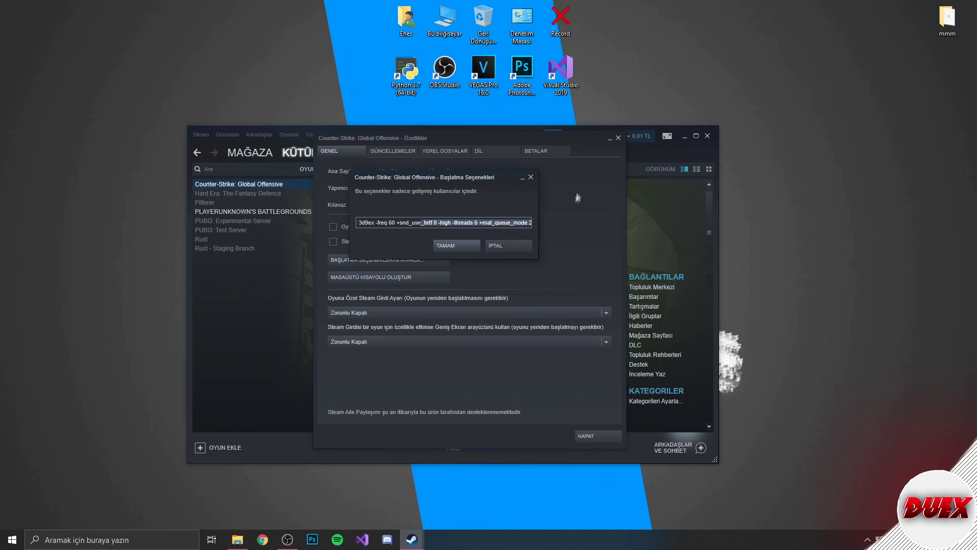
left_click(237, 539)
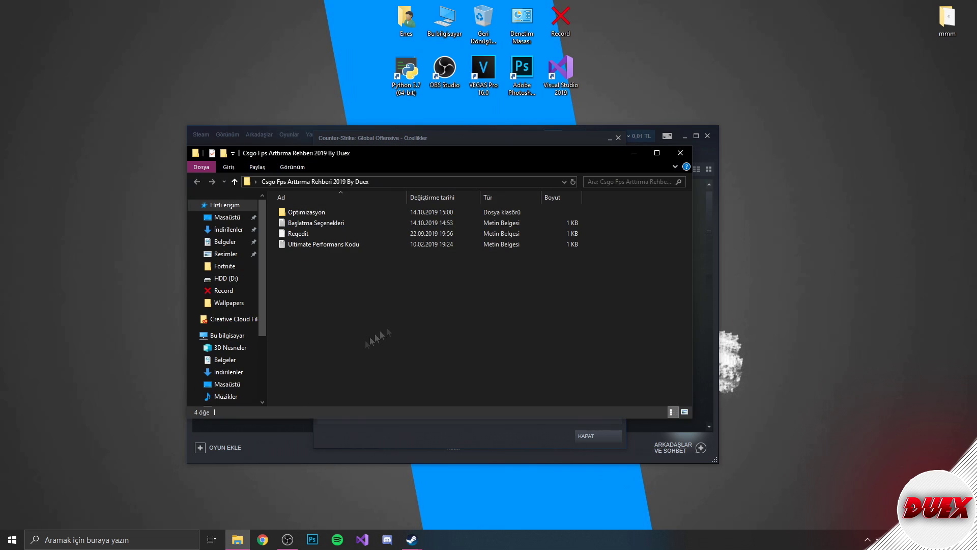
double_click(305, 222)
left_click_drag(646, 150, 260, 150)
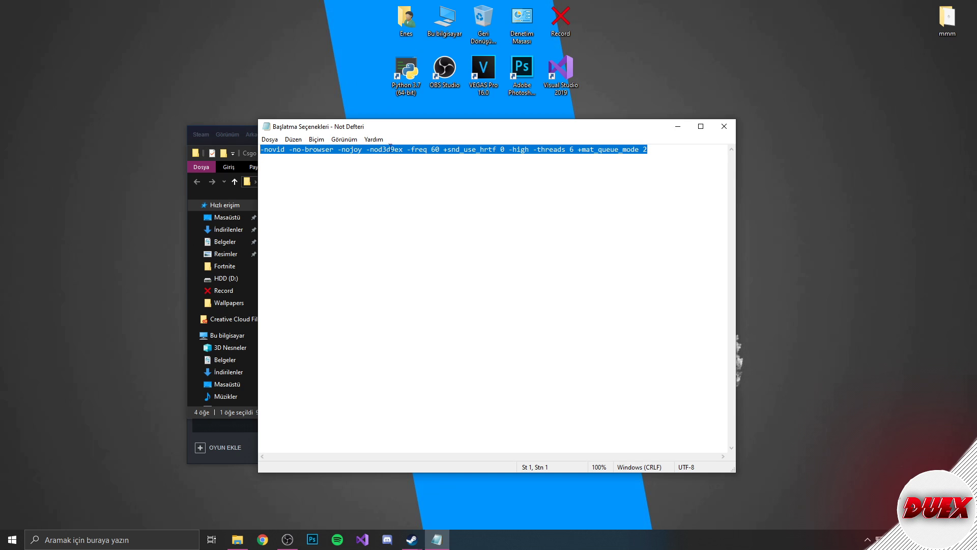
- Examine the -freq and -threads parameters in the text file and move its window clear of the desktop area
left_click_drag(437, 152, 419, 152)
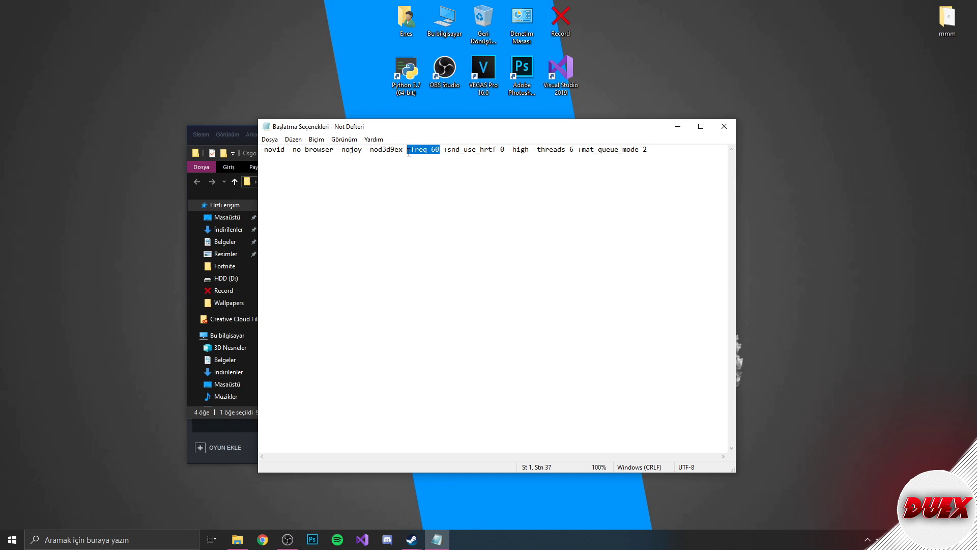
left_click_drag(574, 151, 534, 150)
left_click(574, 152)
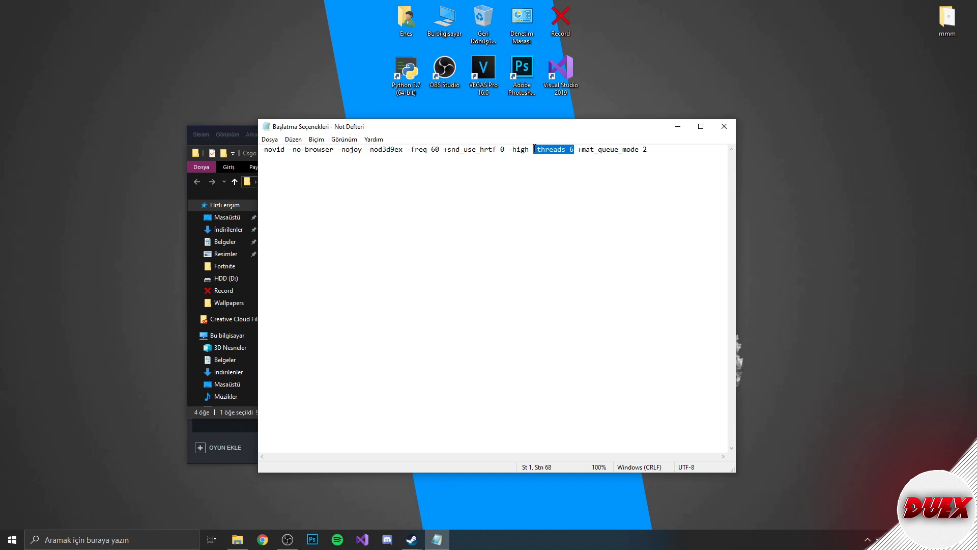
left_click(573, 151)
left_click_drag(407, 131, 452, 132)
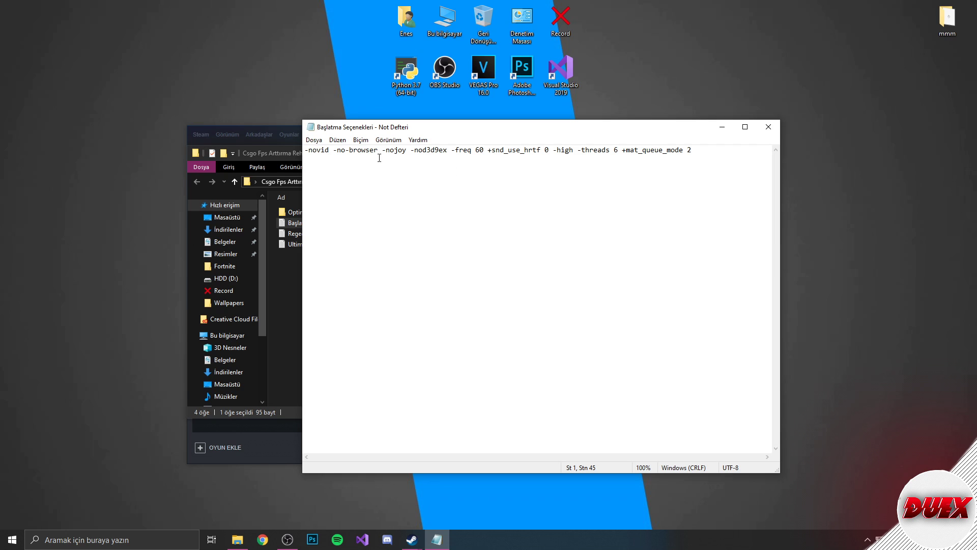
left_click_drag(484, 133, 492, 134)
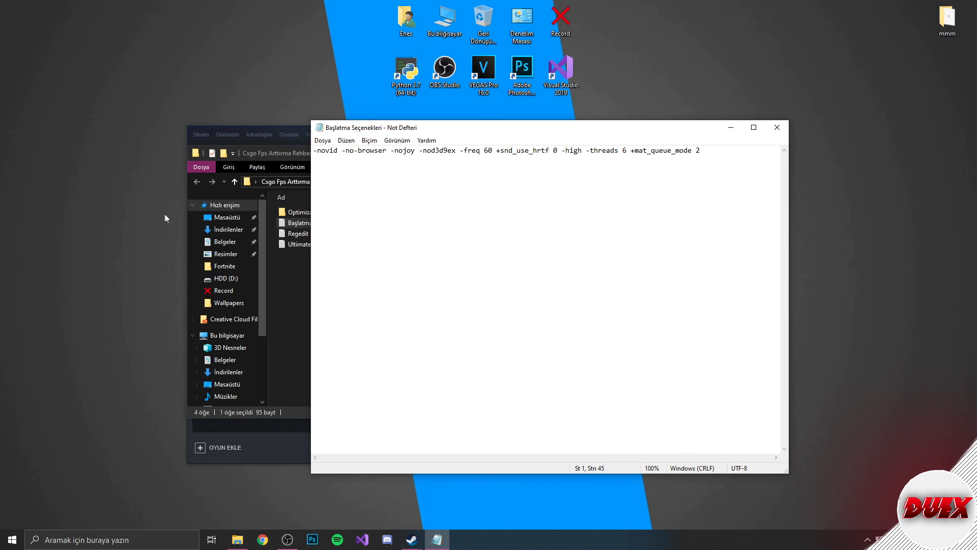
- Open the display adapter properties for Ekran 1 from the advanced display settings and show the monitor settings
left_click_drag(41, 127, 97, 200)
right_click(60, 190)
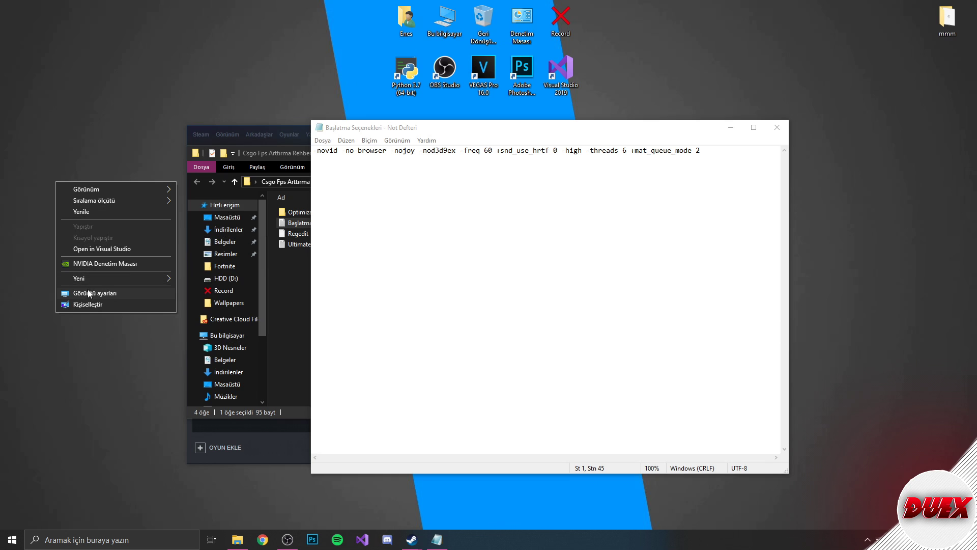
left_click(102, 289)
scroll(299, 295, "down", 1)
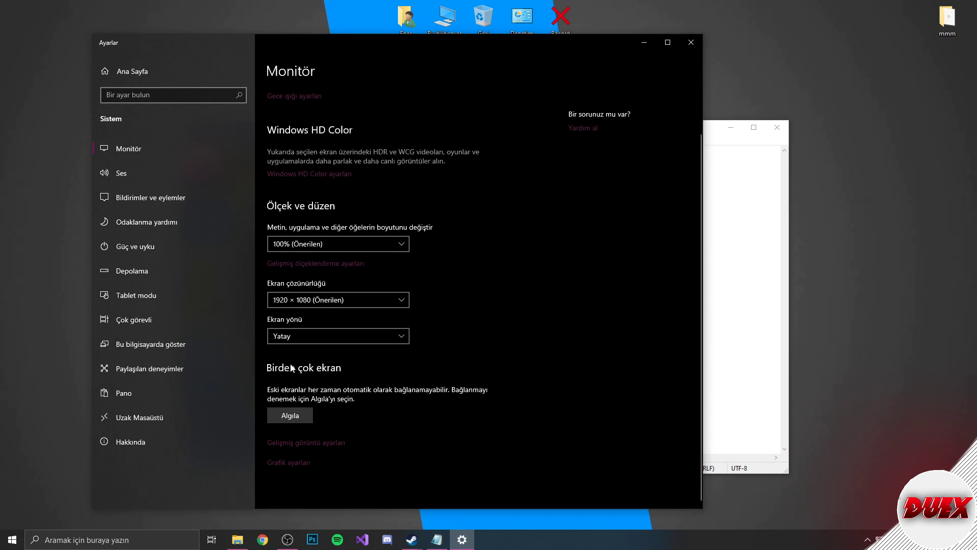
left_click(302, 444)
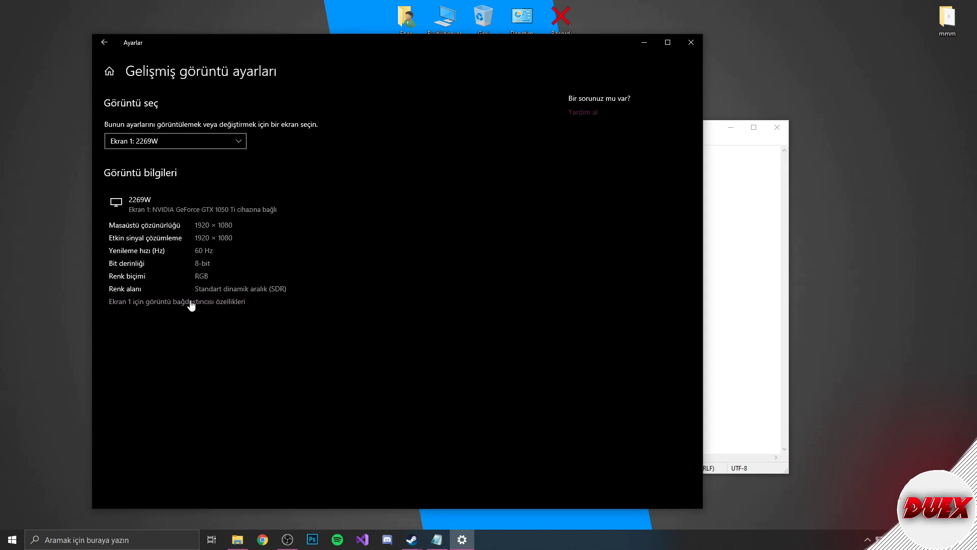
left_click(151, 308)
left_click(690, 43)
mouse_move(205, 125)
left_mouse_down()
mouse_move(149, 84)
mouse_move(190, 99)
mouse_move(190, 129)
left_mouse_up()
left_click(115, 104)
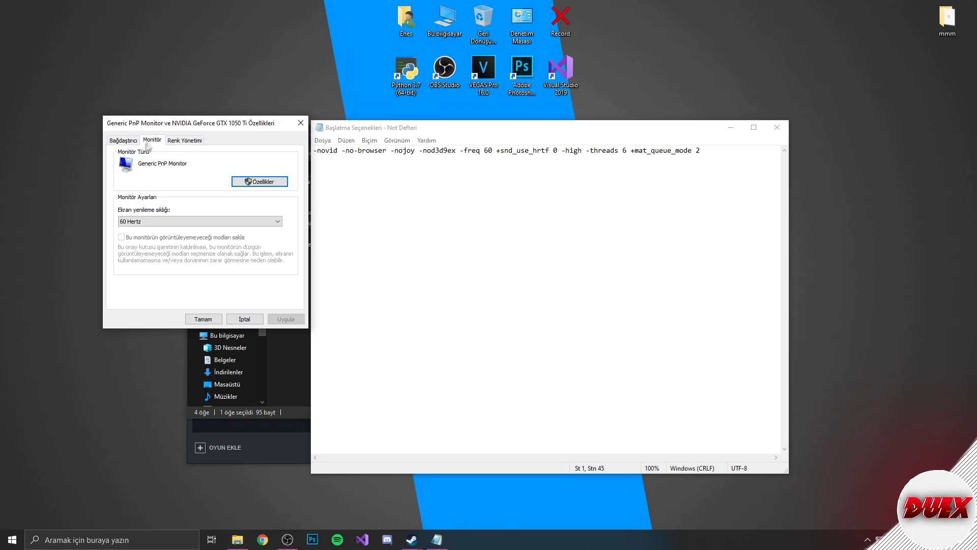
- Set the monitor's screen refresh rate to 60 Hertz and confirm the properties
left_click(132, 221)
left_click(131, 232)
left_click(149, 221)
left_click(133, 231)
left_click(136, 221)
left_click(135, 231)
left_click(285, 319)
left_click(162, 223)
left_click(163, 232)
left_click(285, 319)
left_click(204, 319)
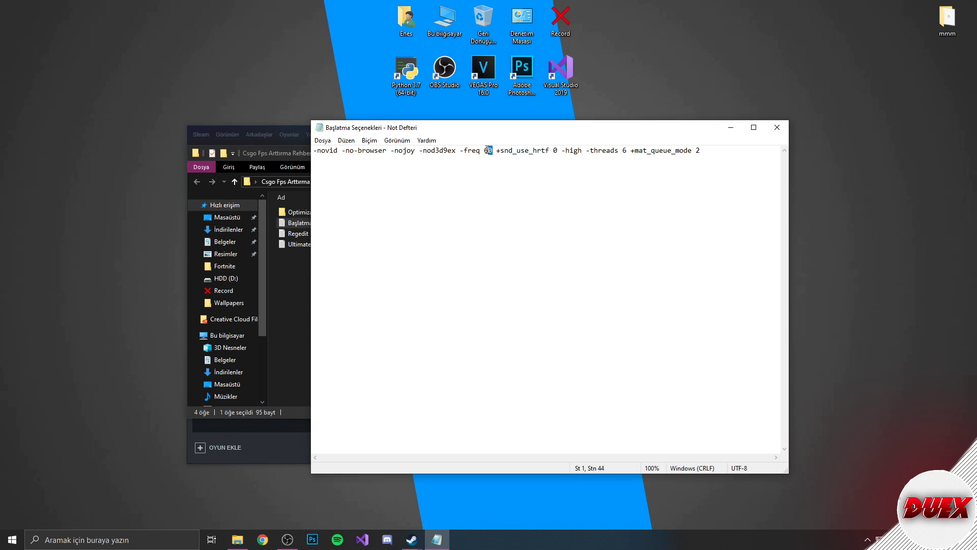
- Check the processor's core and logical processor counts in Task Manager for the -threads parameter
double_click(624, 150)
left_click(507, 493)
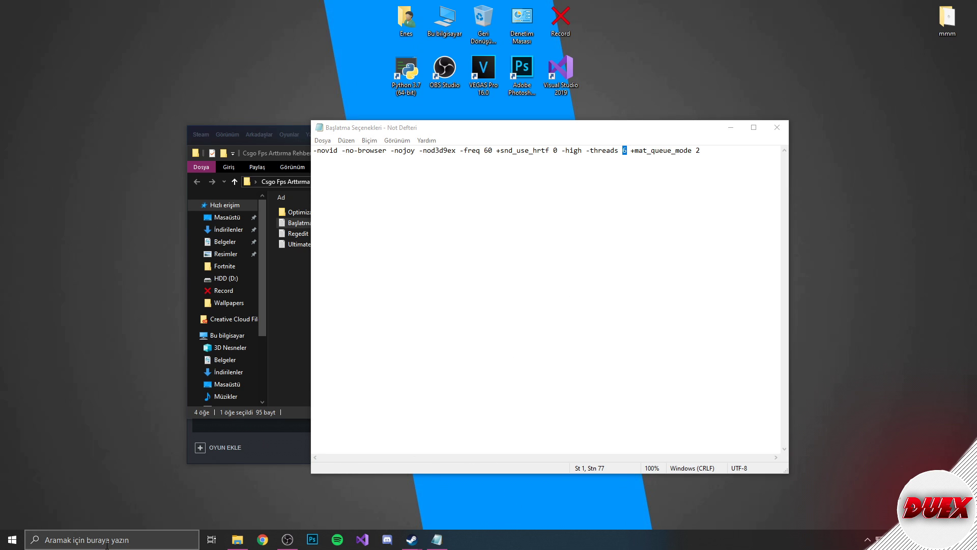
left_click(107, 540)
left_click(490, 487)
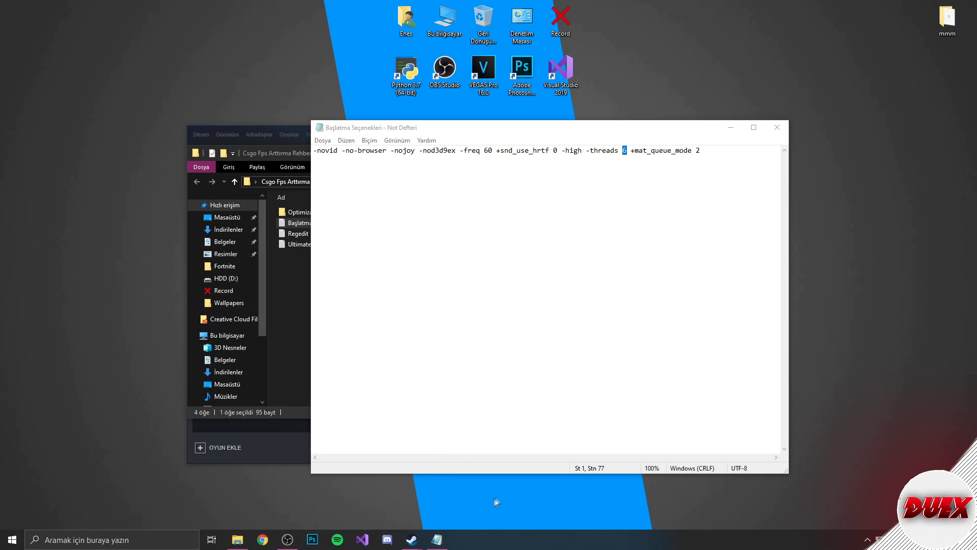
right_click(542, 546)
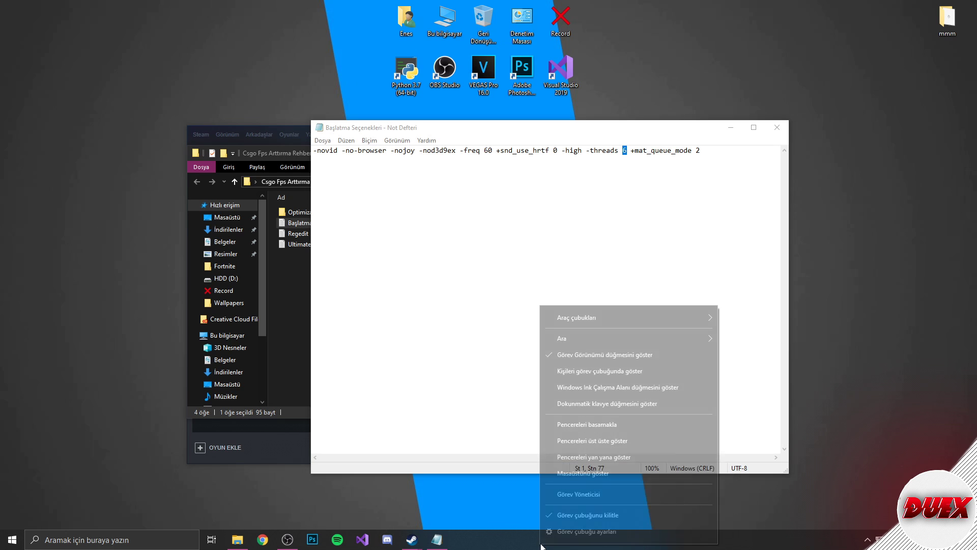
left_click(579, 492)
left_click_drag(162, 105, 165, 145)
left_click(105, 173)
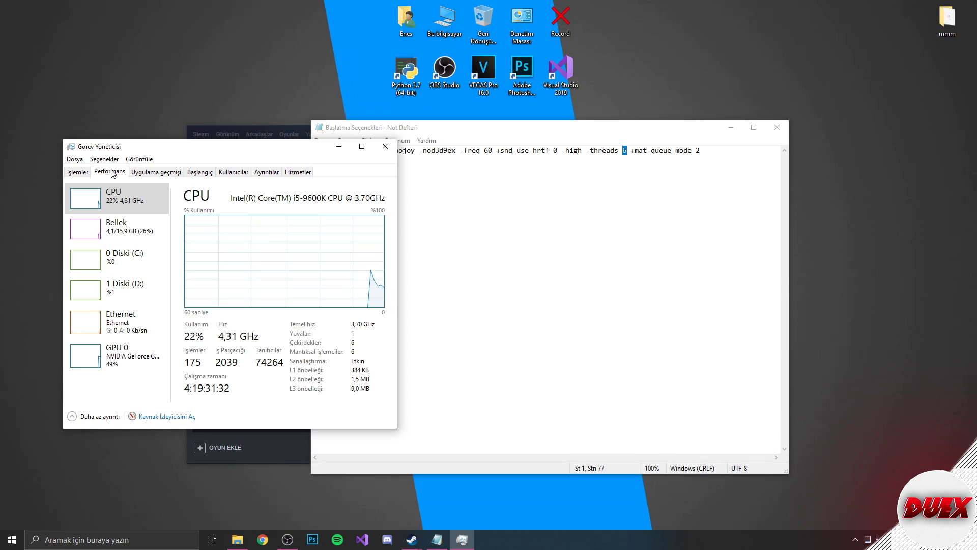
left_click(118, 196)
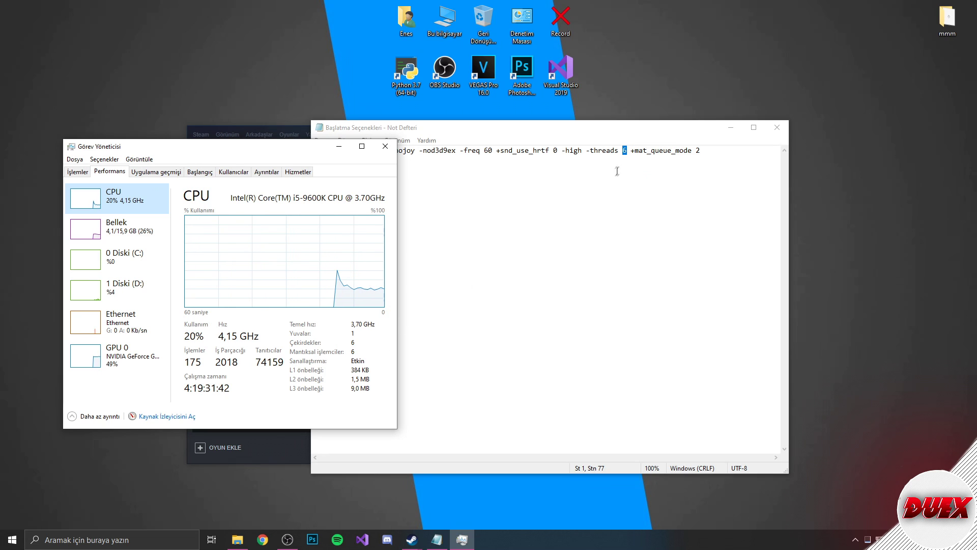
- Copy the whole launch parameter line from the text file, then close the text file and Task Manager
left_click_drag(700, 151, 296, 155)
right_click(358, 152)
left_click(379, 187)
left_click(776, 128)
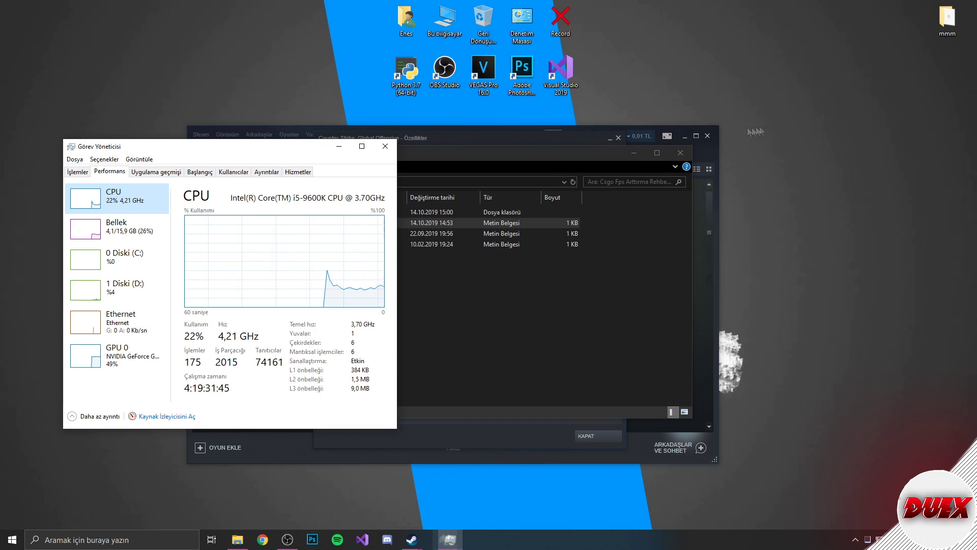
left_click(385, 146)
- Replace the game's launch options in Steam with the copied parameter line and confirm
mouse_move(412, 539)
left_click(506, 489)
key("ctrl+a")
key("ctrl+v")
left_click(447, 246)
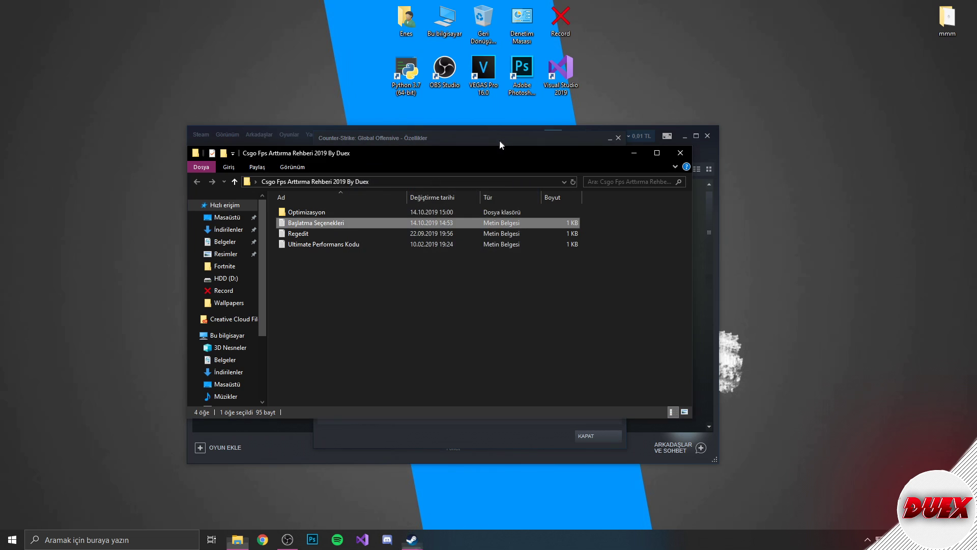
- Browse the game's local files from its Steam properties and select the csgo application in the installation folder
left_click(498, 139)
left_click_drag(453, 138, 473, 135)
left_click(464, 148)
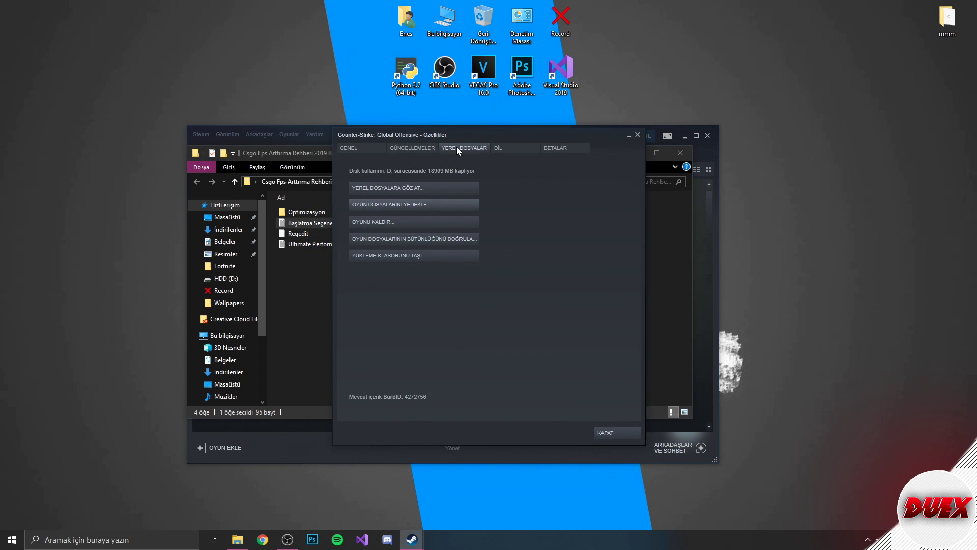
left_click(403, 188)
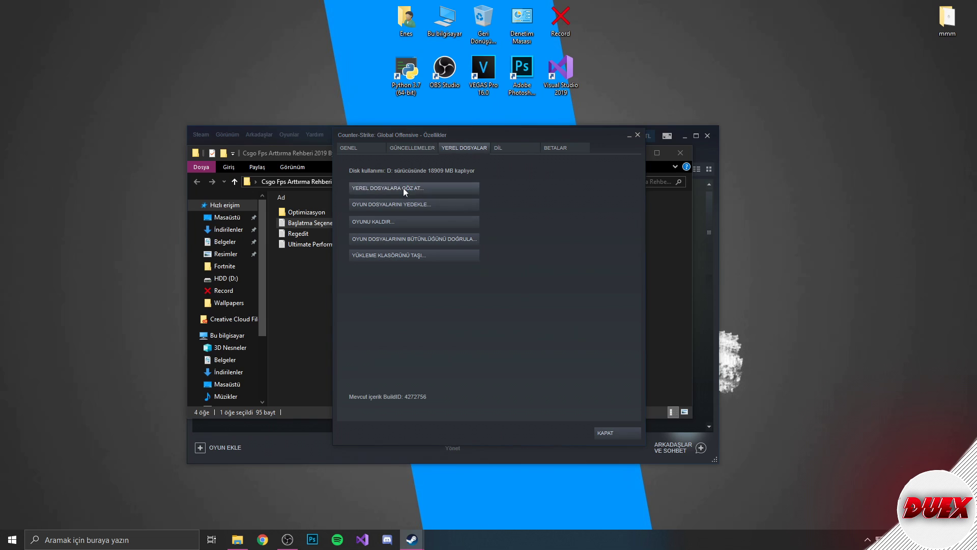
left_click(312, 279)
left_click(298, 291)
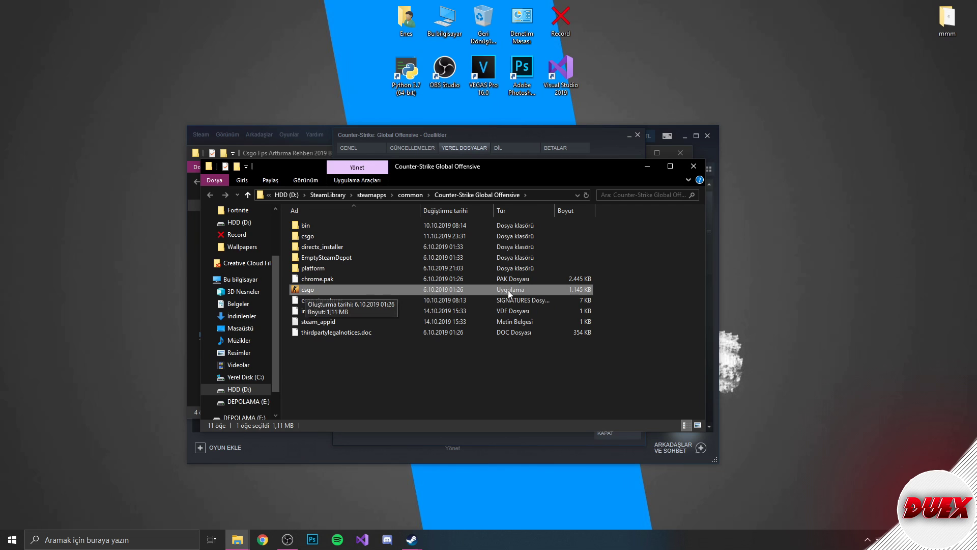
- Open the csgo application's properties and show its compatibility settings
right_click(315, 291)
left_click(367, 515)
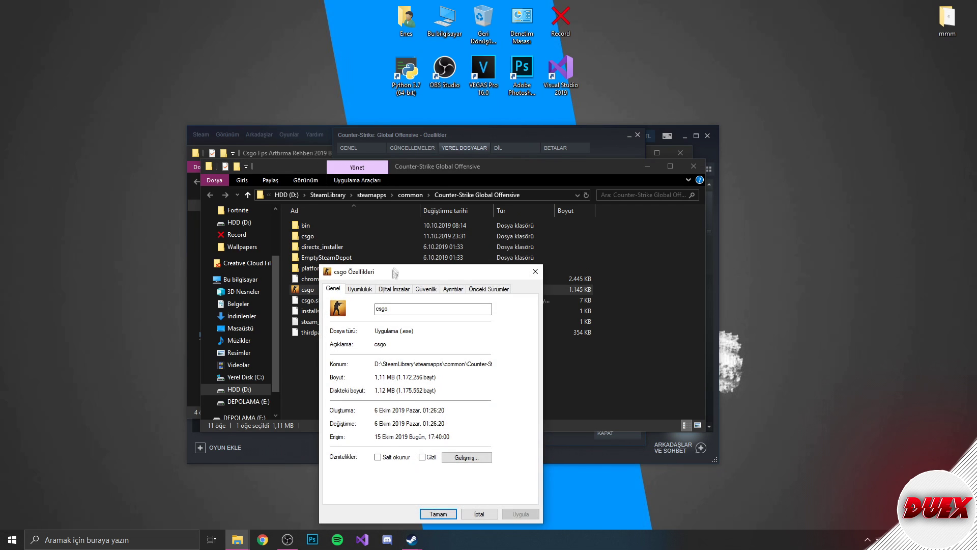
left_click(380, 181)
left_click_drag(397, 168, 438, 165)
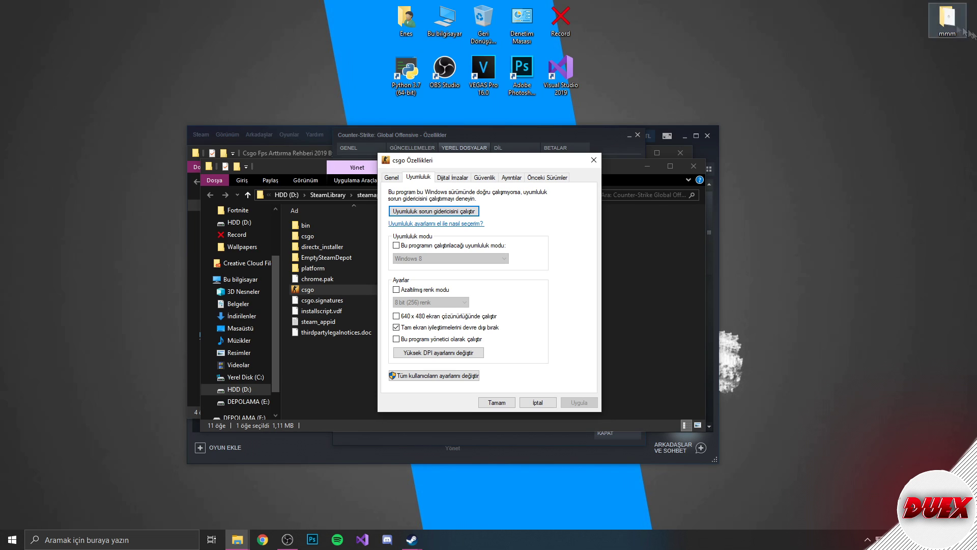
left_click_drag(502, 166, 469, 175)
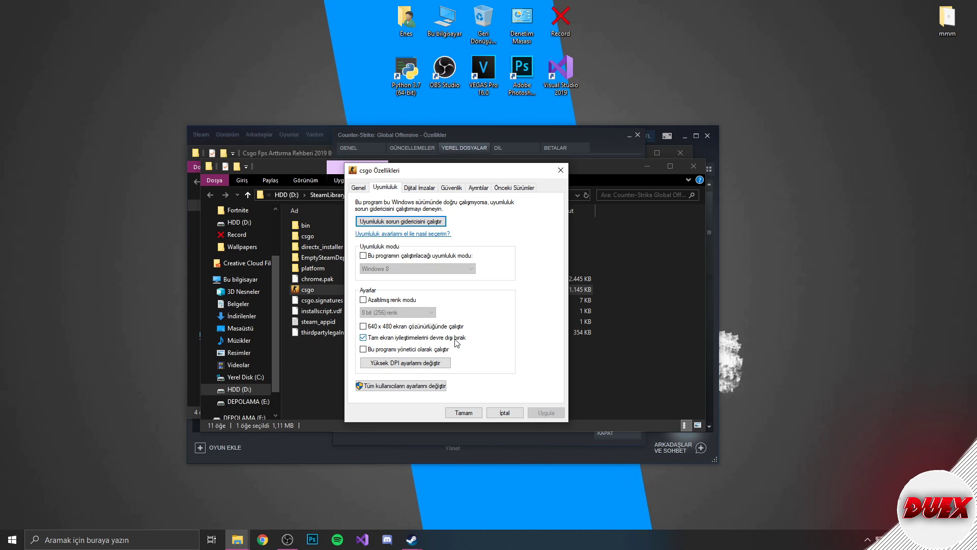
- Set the high DPI scaling override for csgo to be performed by Uygulama and confirm both properties dialogs
left_click(403, 364)
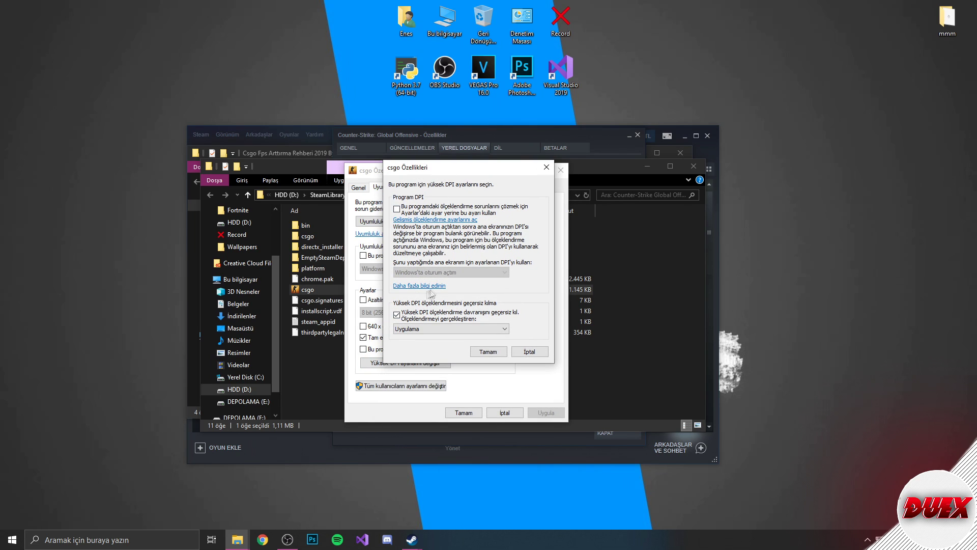
left_click(407, 328)
left_click(400, 340)
left_click(416, 329)
left_click(402, 337)
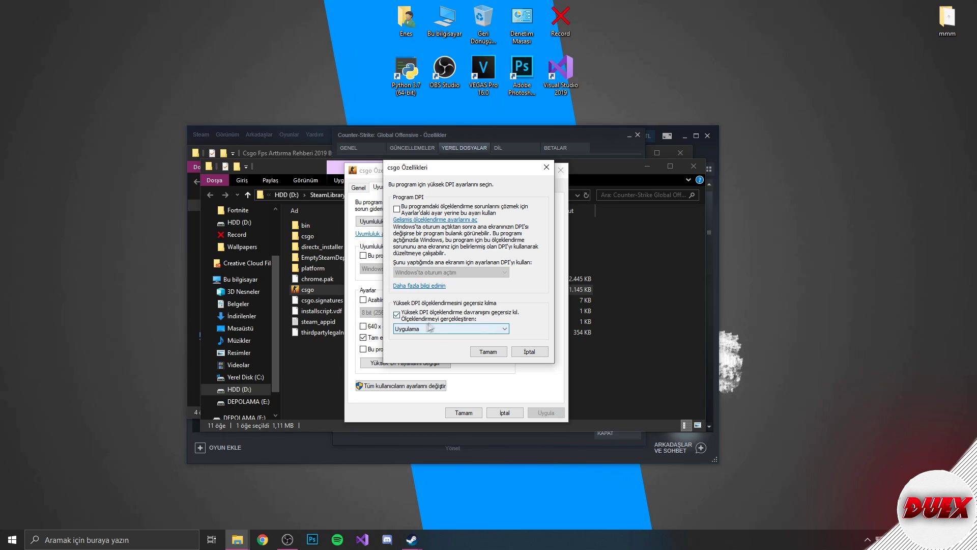
left_click(411, 328)
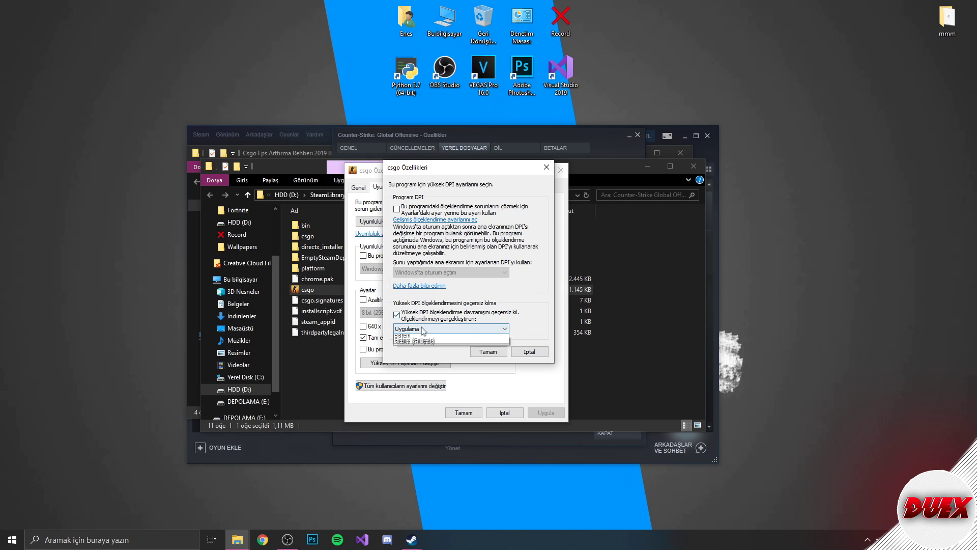
left_click(414, 337)
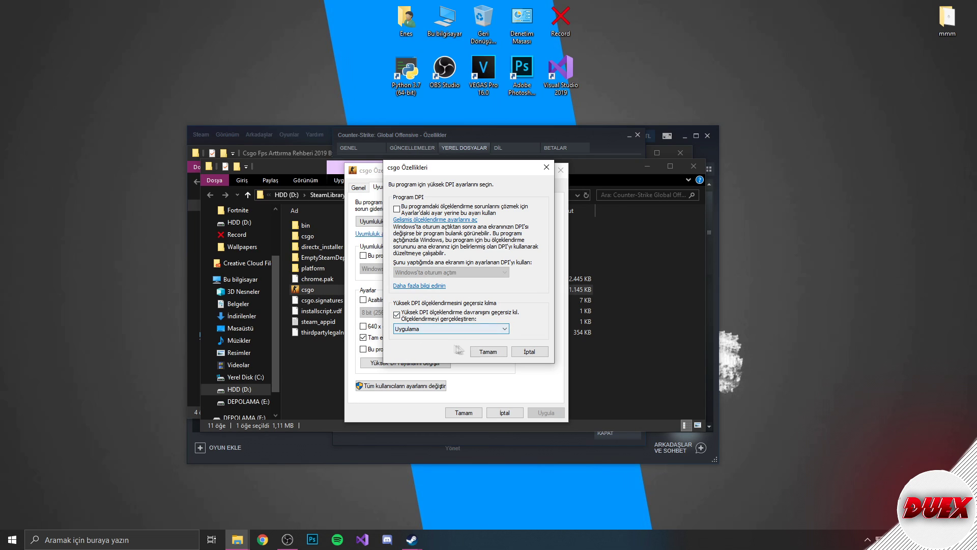
left_click(488, 351)
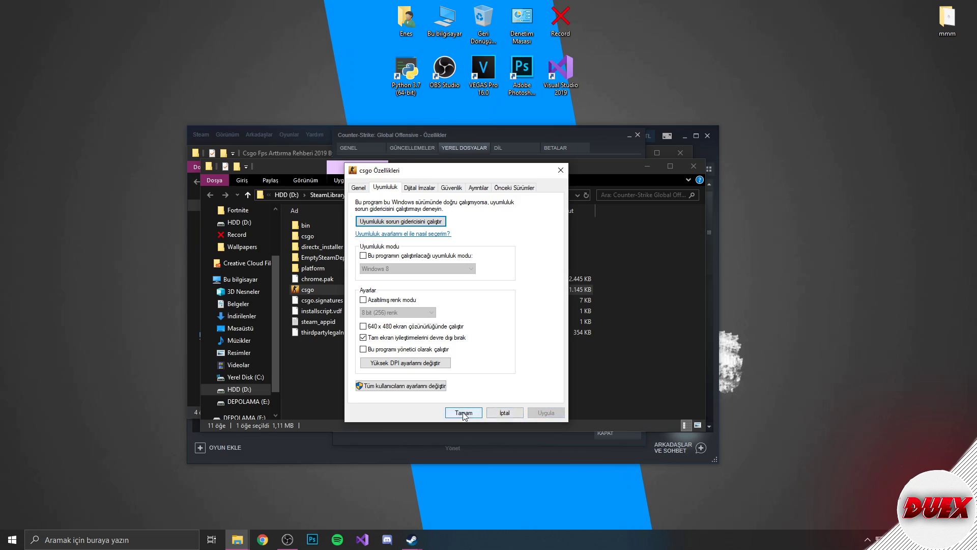
left_click(463, 413)
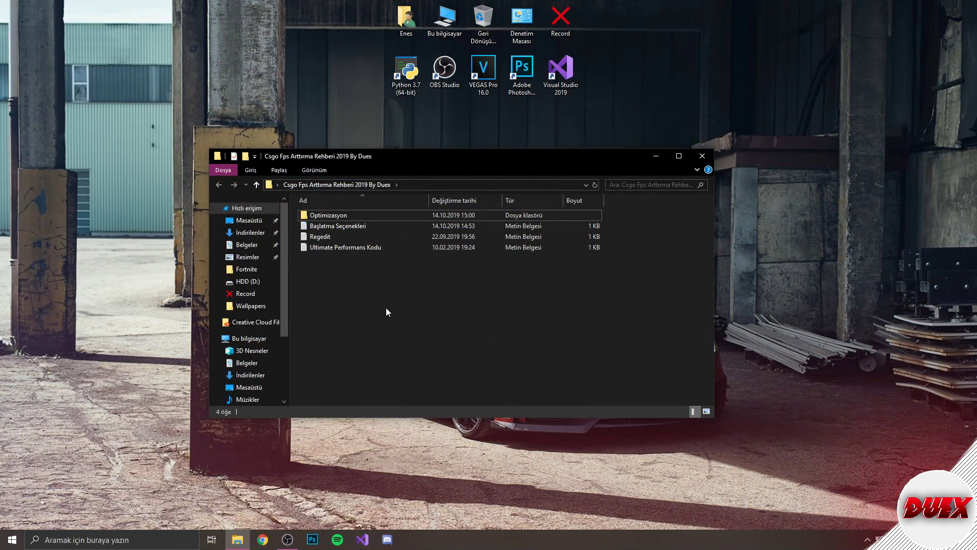
- Open the Regedit text file in the guide folder and copy its registry path
double_click(328, 236)
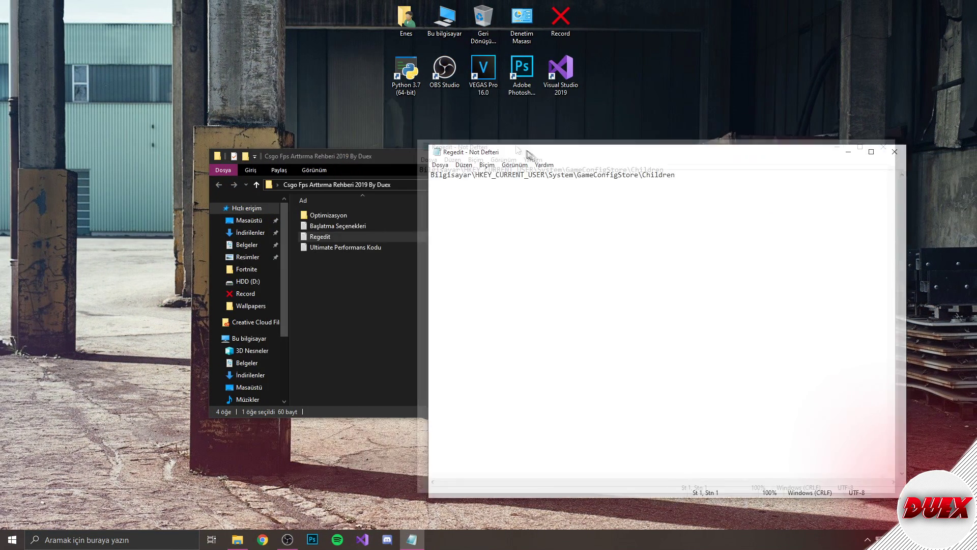
left_click_drag(529, 153, 430, 128)
left_click_drag(584, 152, 332, 150)
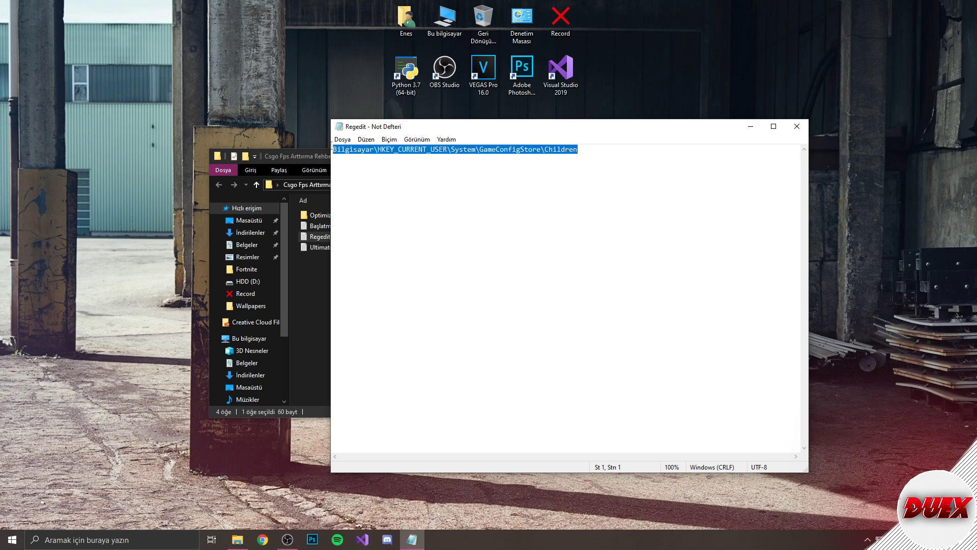
right_click(393, 151)
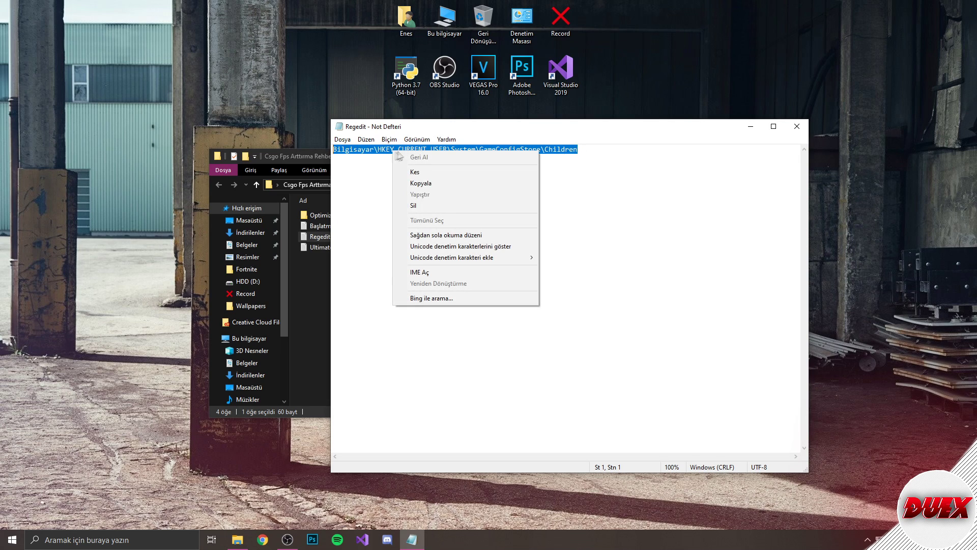
left_click(420, 184)
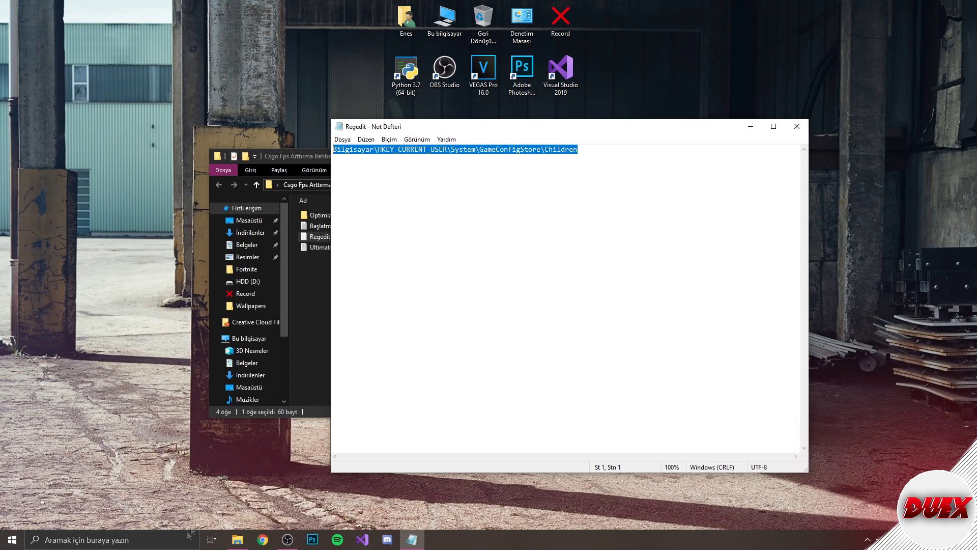
- Search Windows for regedit and open the Registry Editor (Kayıt Defteri Düzenleyicisi)
key("super+s")
type("e")
type("wgws")
key("BackSpace")
key("BackSpace")
key("BackSpace")
key("BackSpace")
key("BackSpace")
type("regedit")
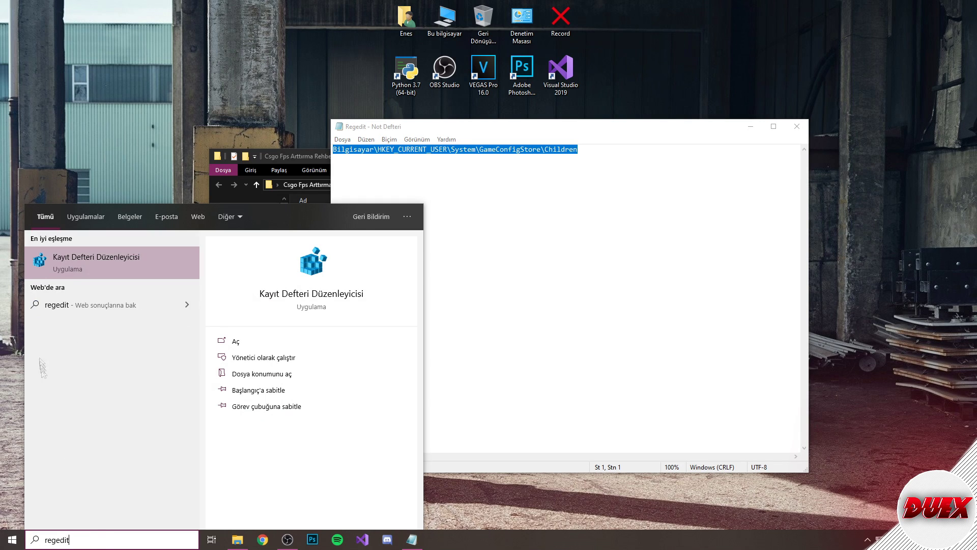
left_click(104, 262)
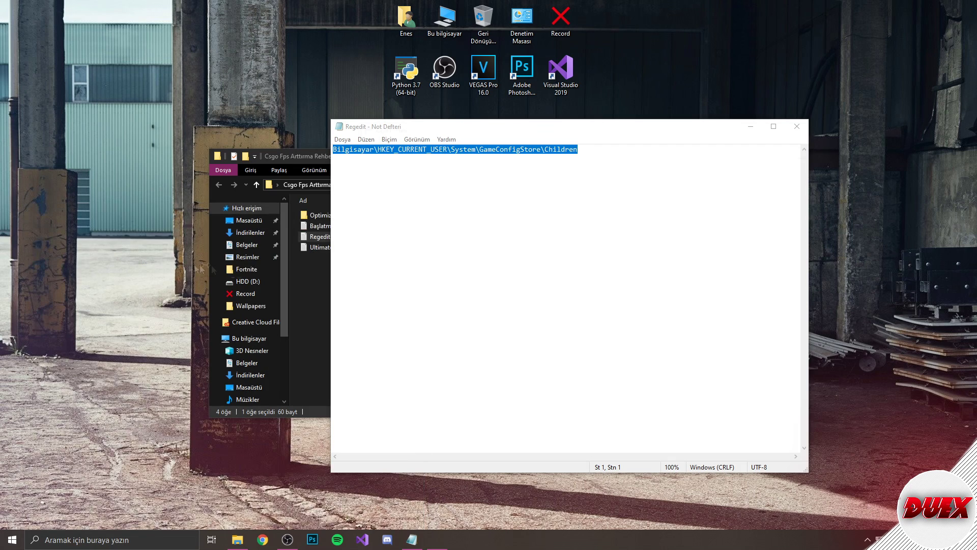
- Go to the copied registry path Bilgisayar\HKEY_CURRENT_USER\System\GameConfigStore\Children
left_click(402, 149)
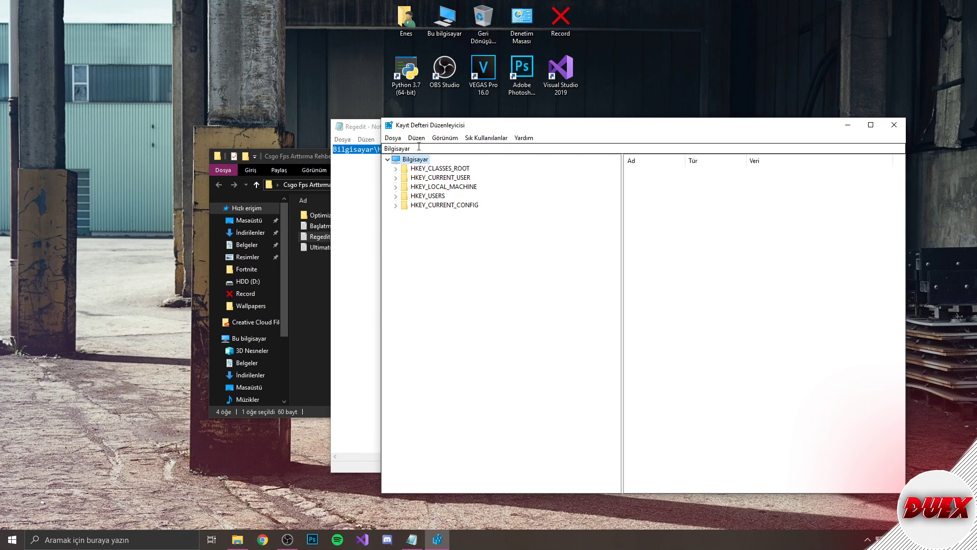
key("BackSpace")
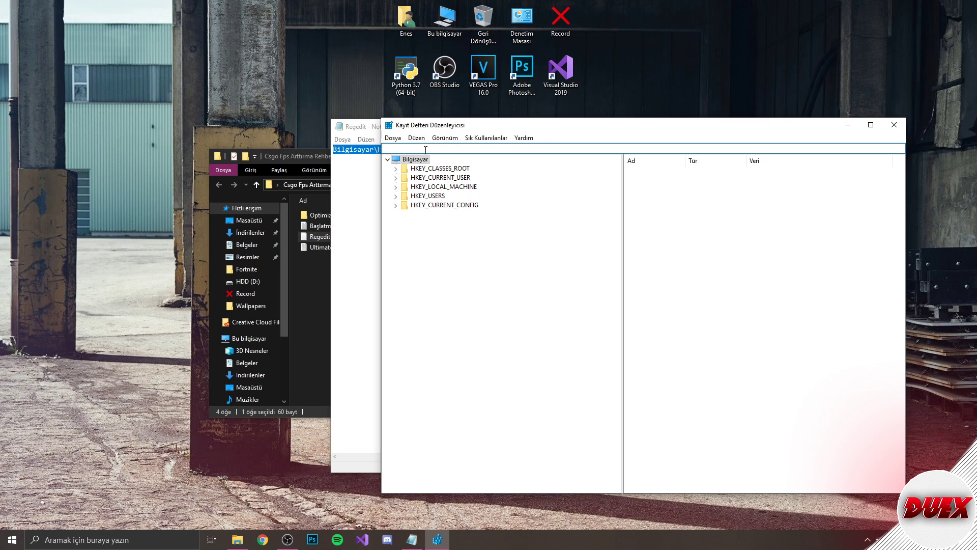
key("ctrl+v")
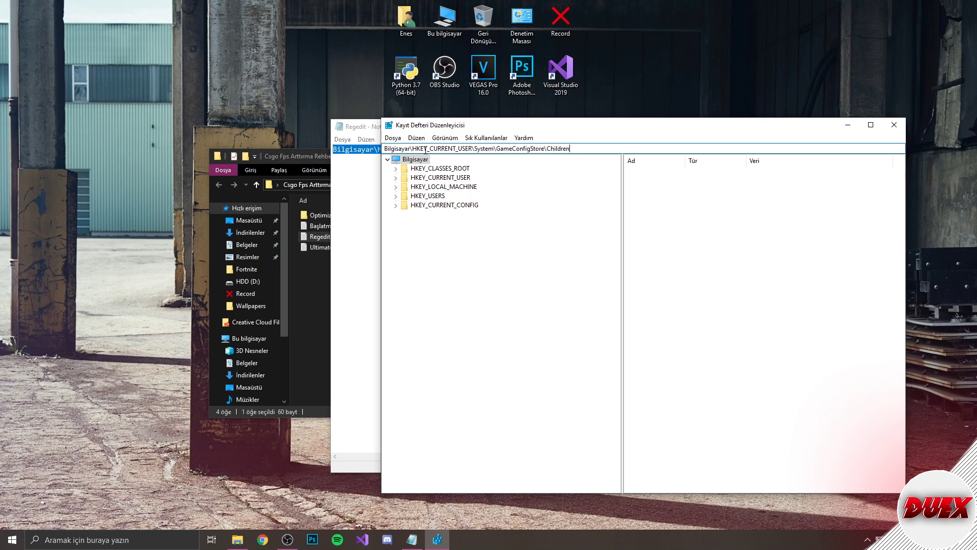
key("Return")
scroll(458, 299, "up", 3)
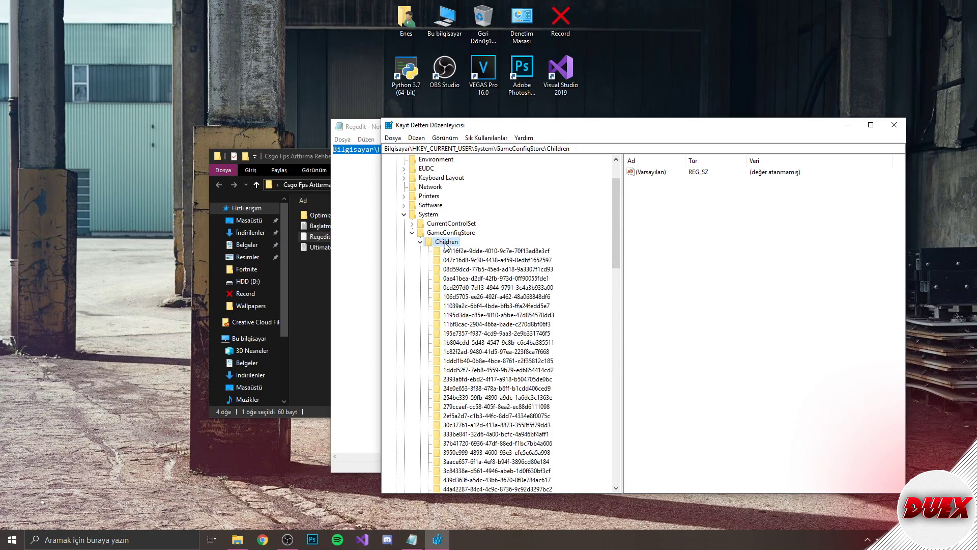
- Search the Children key for csgo
scroll(446, 246, "down", 2)
right_click(440, 192)
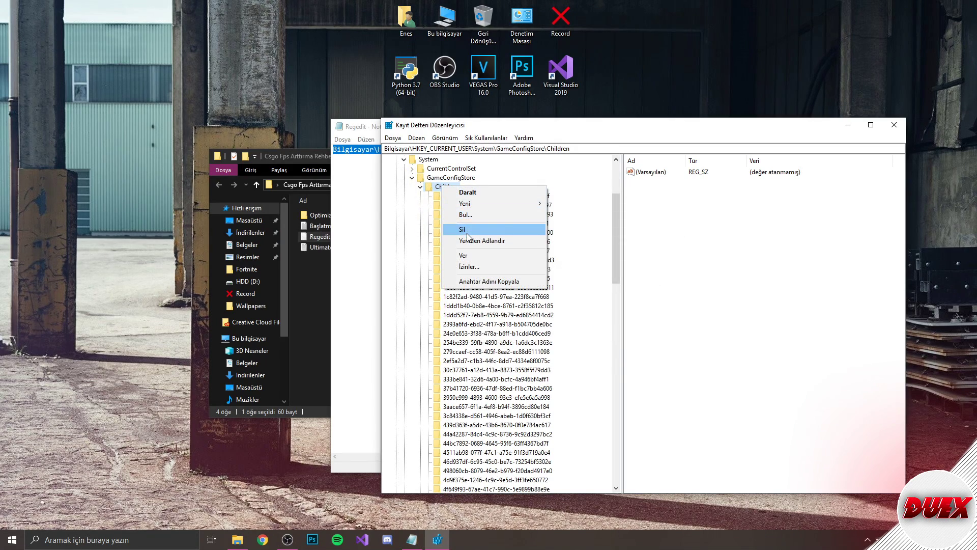
left_click(463, 226)
type("csgo")
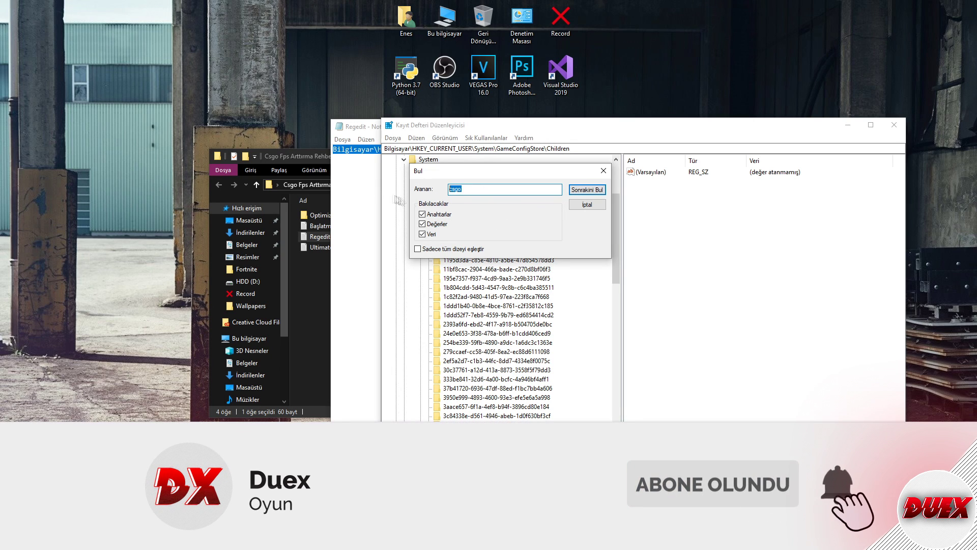
left_click(580, 192)
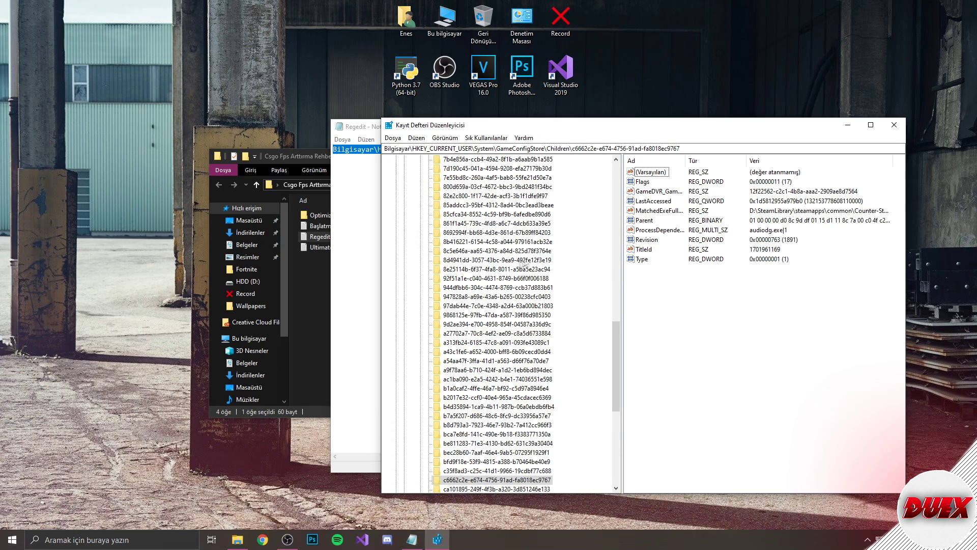
- Delete the csgo subkey found under Children and confirm its permanent removal
scroll(492, 269, "down", 3)
scroll(485, 334, "down", 2)
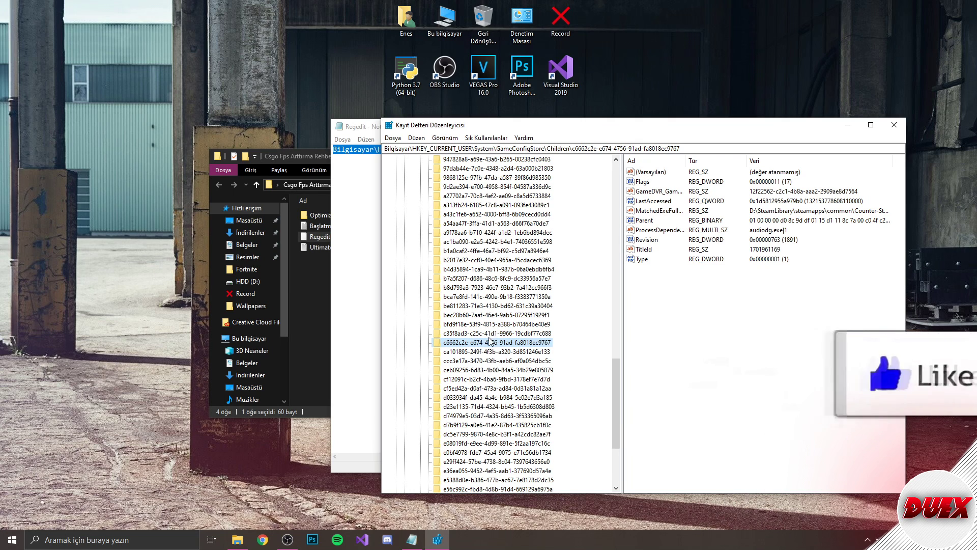
scroll(466, 346, "down", 1)
scroll(484, 356, "up", 2)
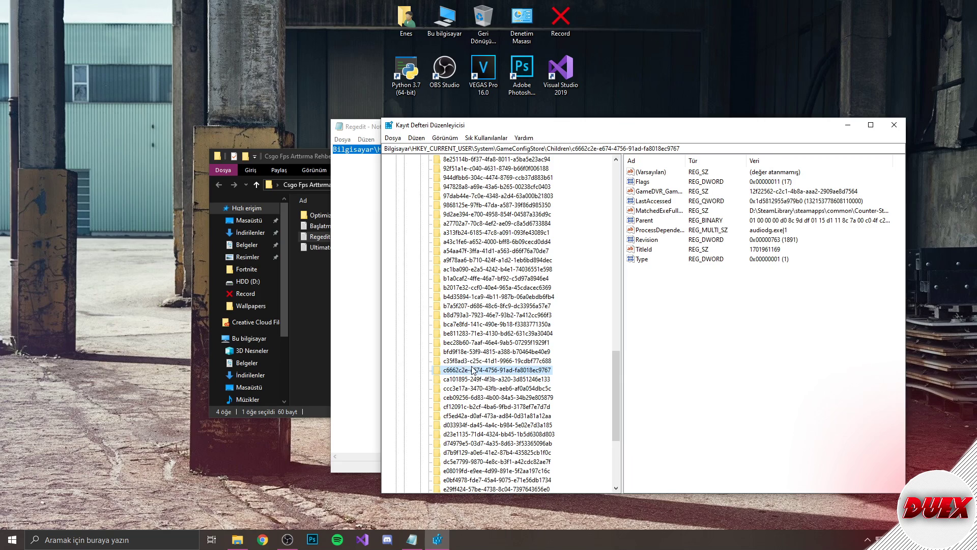
scroll(468, 306, "up", 20)
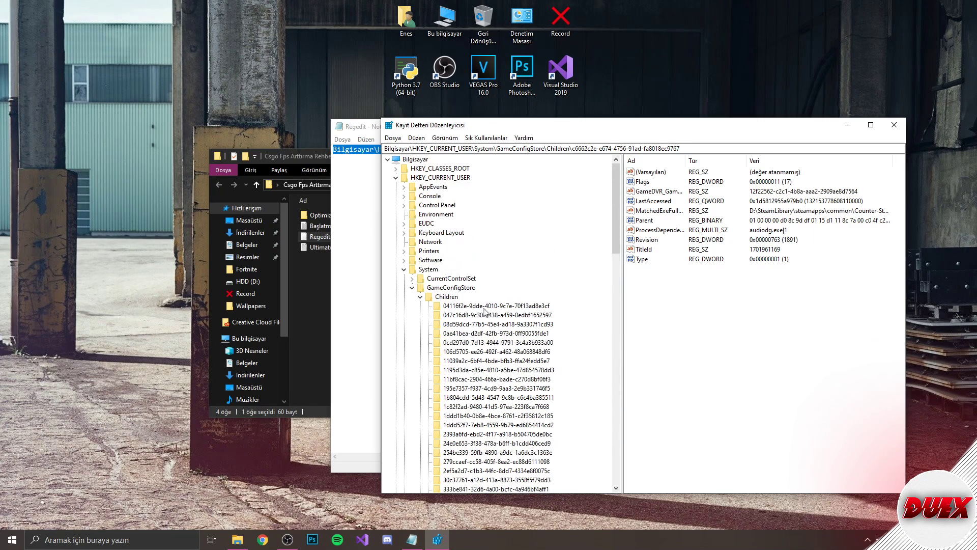
scroll(476, 313, "down", 20)
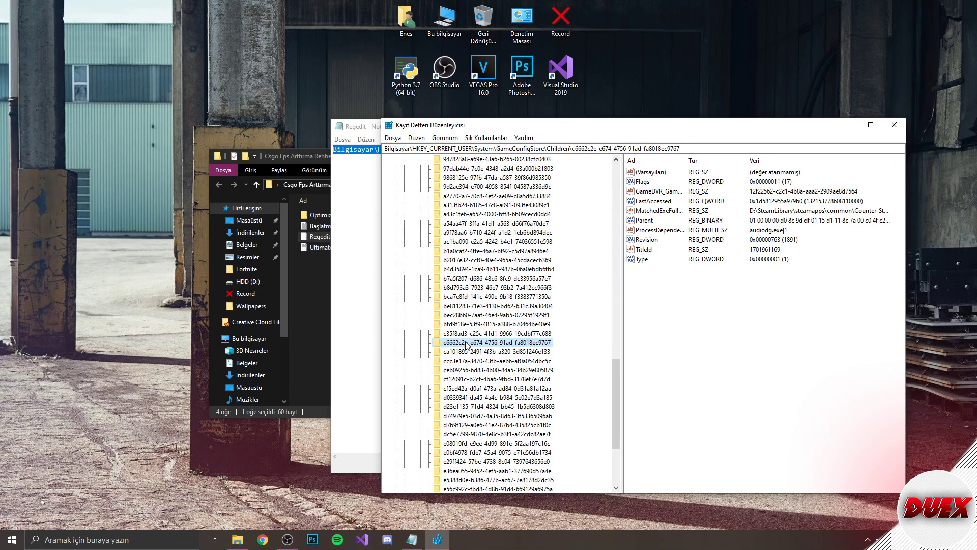
right_click(464, 346)
left_click(503, 389)
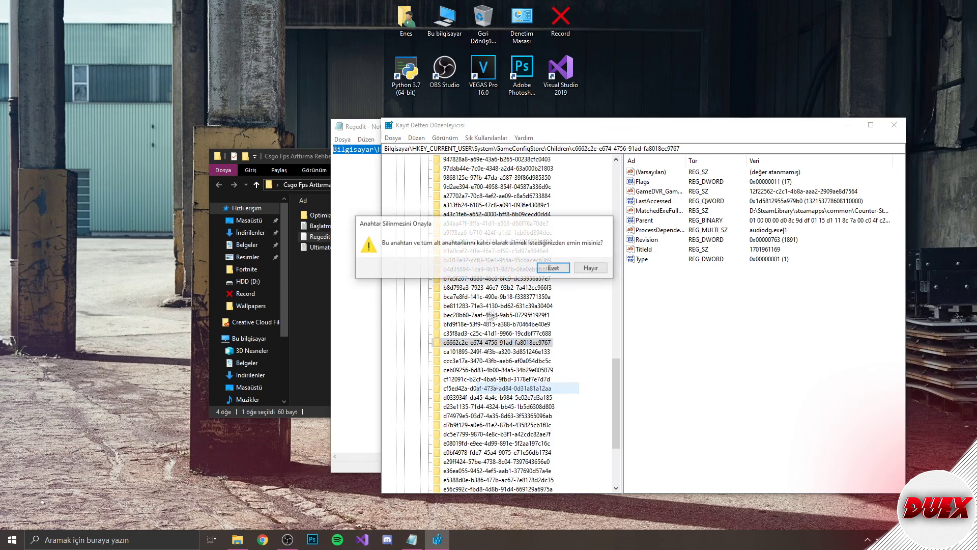
left_click_drag(465, 220, 502, 194)
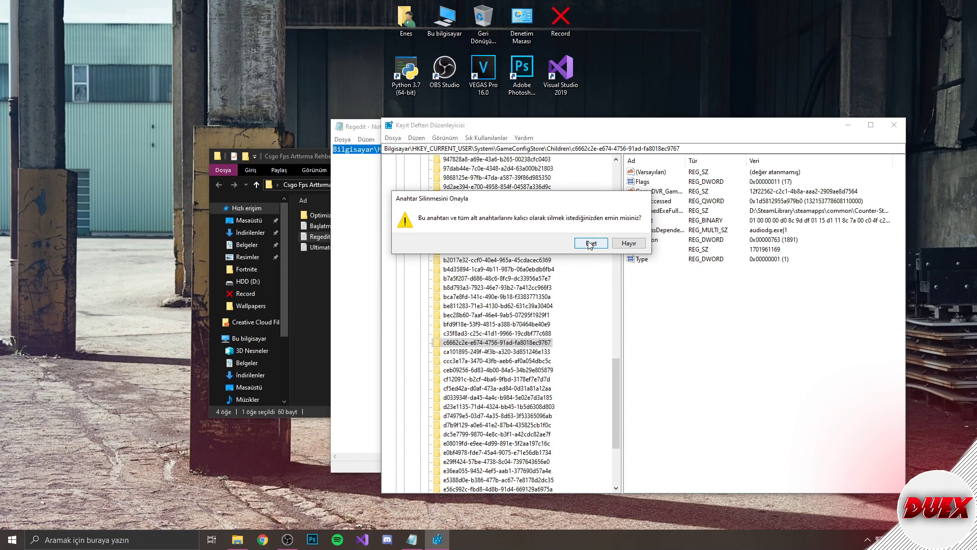
left_click(590, 243)
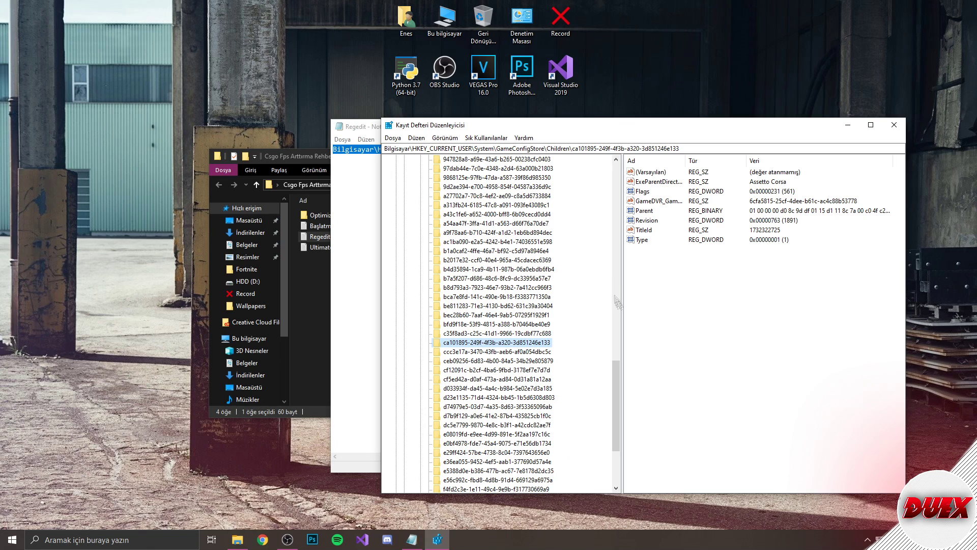
- Close the Registry Editor and the Regedit text file to return to the guide folder
left_click(894, 125)
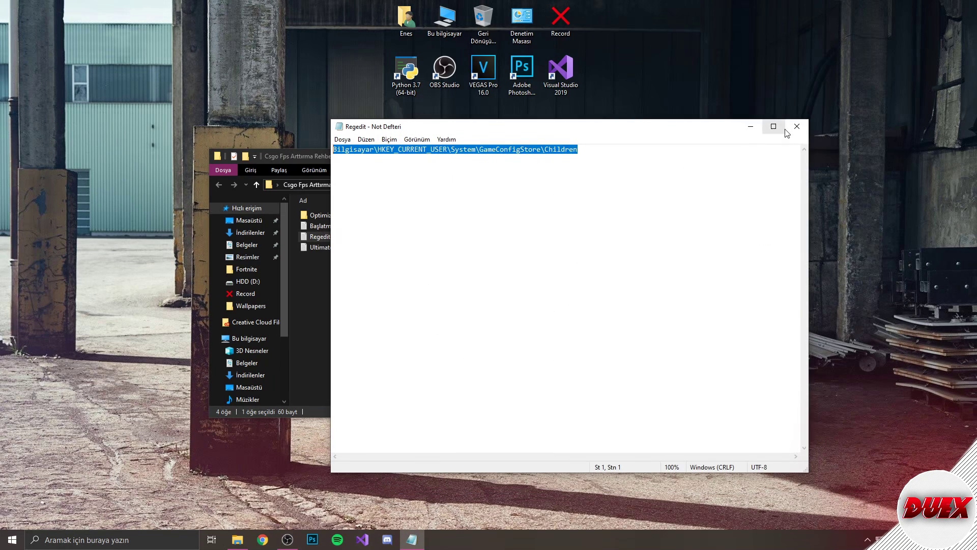
left_click(802, 124)
left_click(486, 264)
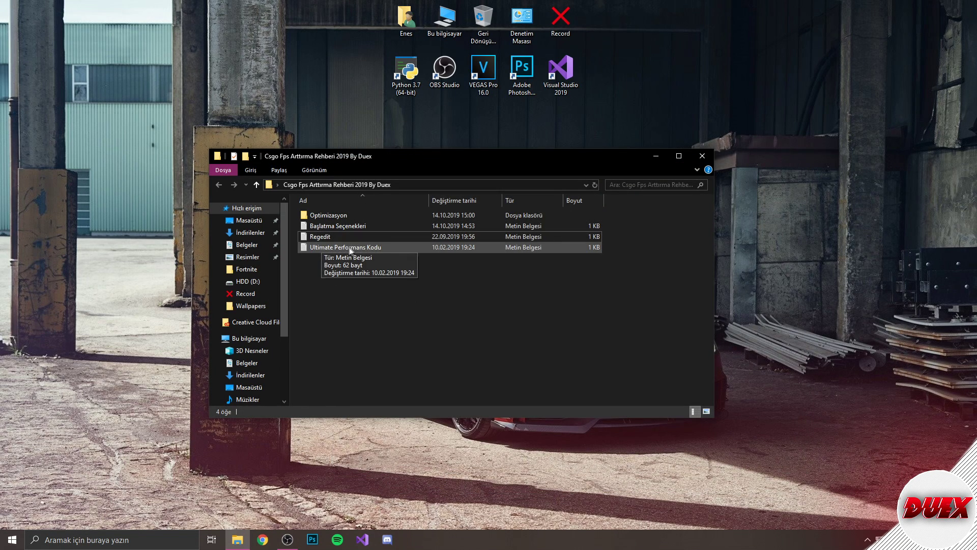
- Open the Ultimate Performans Kodu text file and copy its powercfg command
double_click(326, 248)
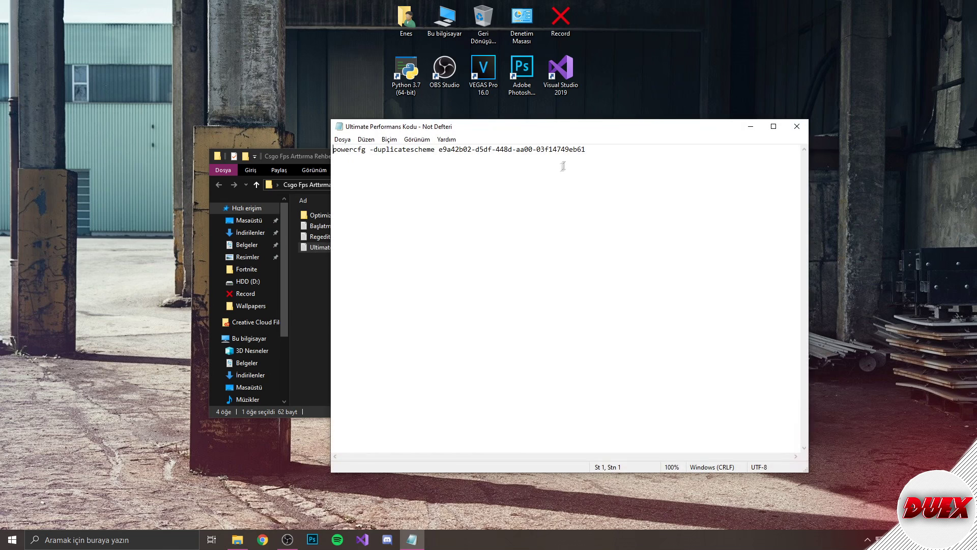
left_click_drag(591, 149, 332, 150)
right_click(395, 151)
left_click(407, 184)
- Search Windows for cmd and open Komut İstemi as administrator
left_click(112, 539)
type("cmd")
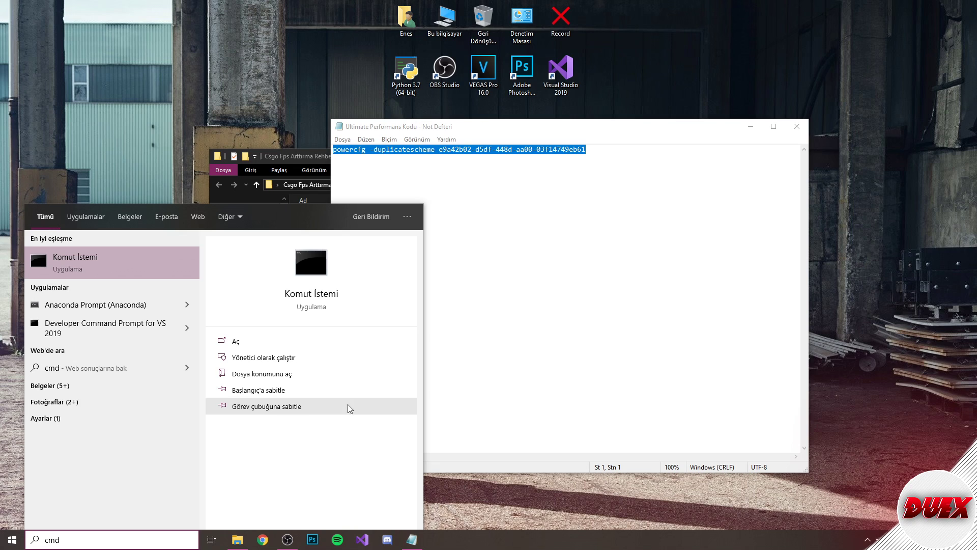
right_click(97, 261)
left_click(139, 271)
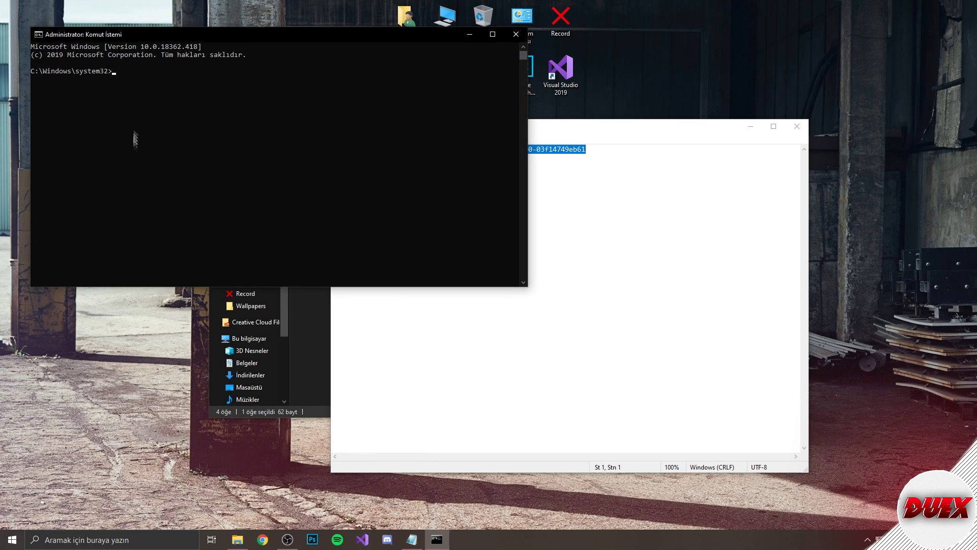
- Run powercfg -duplicatescheme e9a42b02-d5df-448d-aa00-03f14749eb61 to add the ultimate performance plan, and close the command prompt
key("ctrl+v")
key("Return")
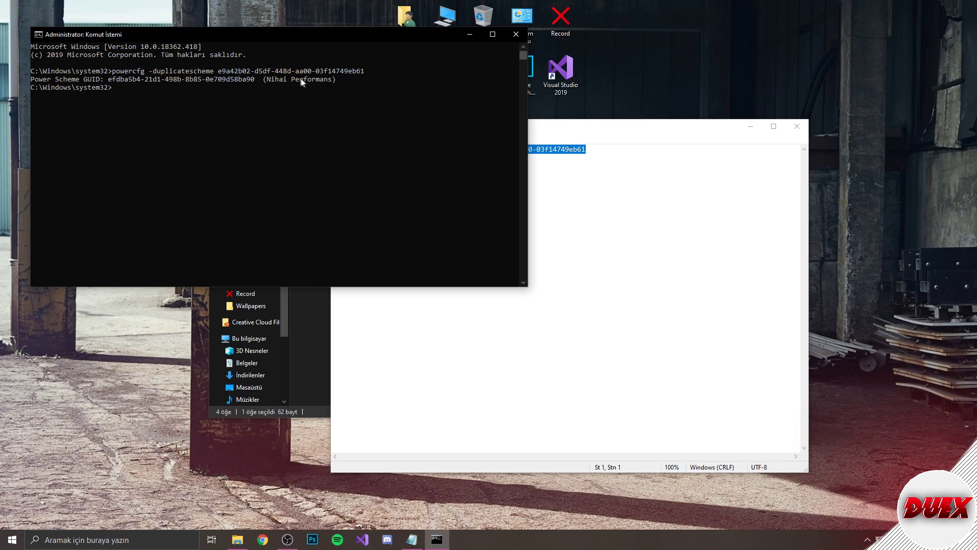
left_click(108, 540)
left_click(516, 34)
left_click(516, 34)
- Search Windows for the power plan options and activate the Nihai Performans plan among the preferred plans
left_click(132, 539)
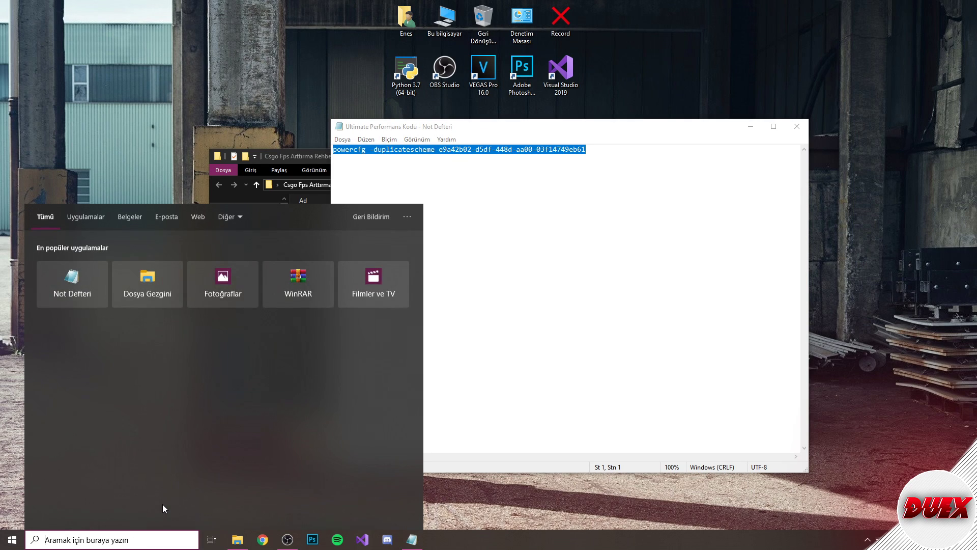
type("güç")
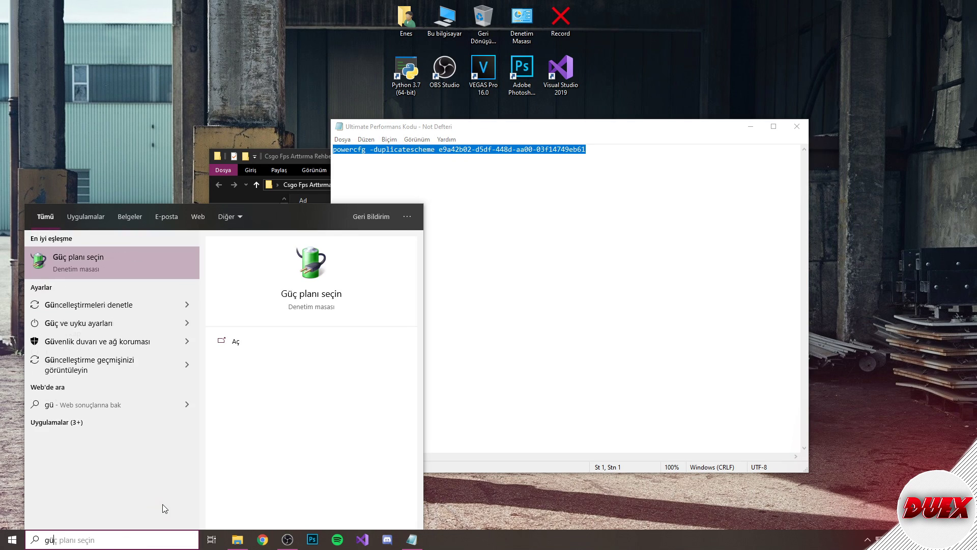
left_click(76, 257)
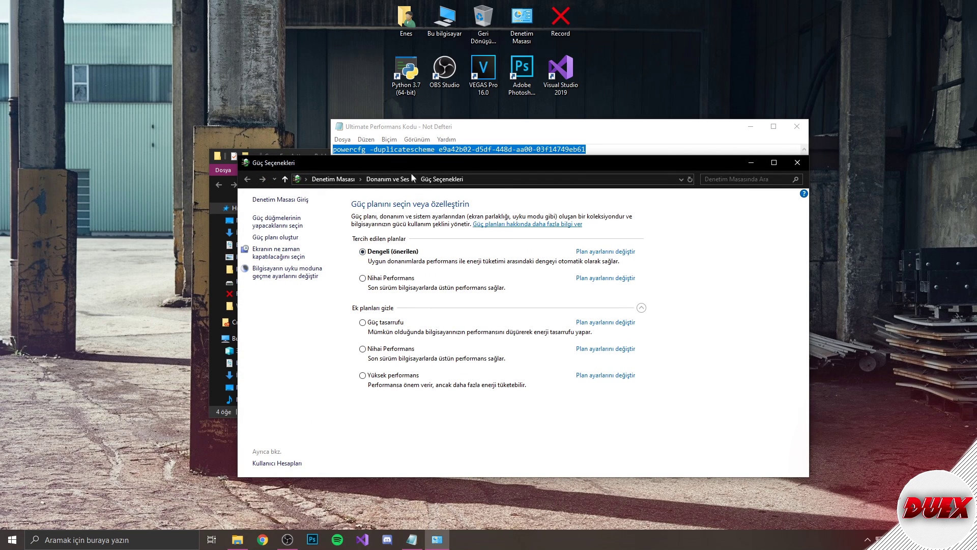
left_click_drag(413, 179, 305, 168)
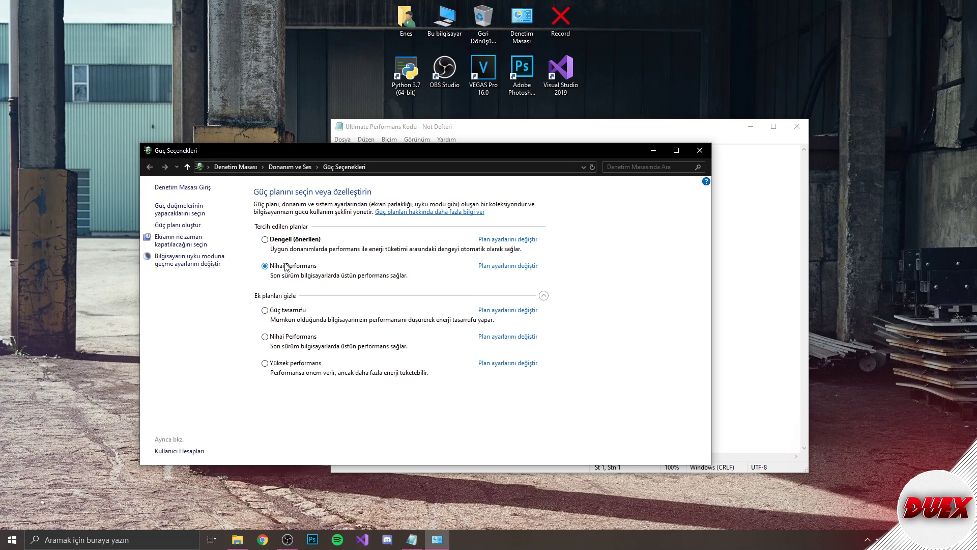
- Open the advanced power settings of the Nihai Performans plan and show the hard disk turn-off time under Sabit disk
left_click(488, 271)
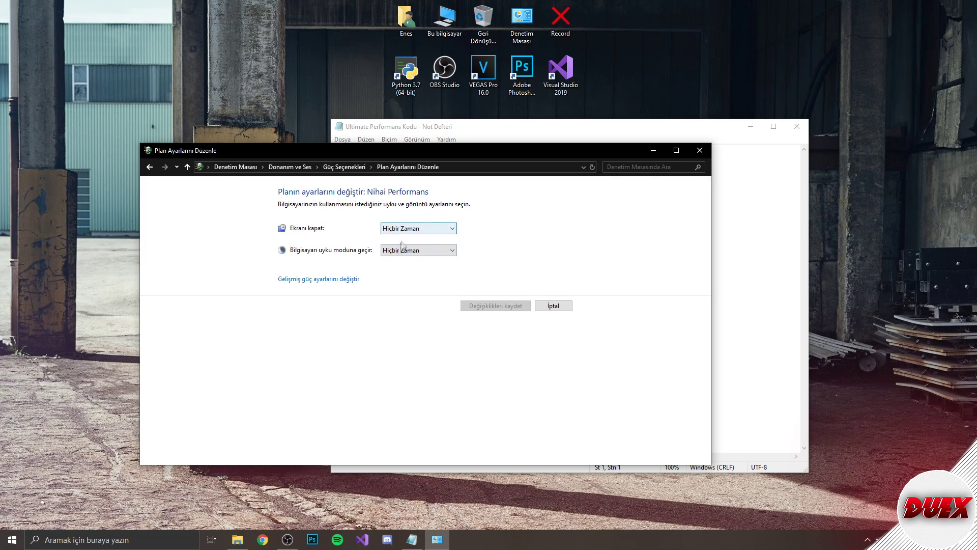
left_click(299, 281)
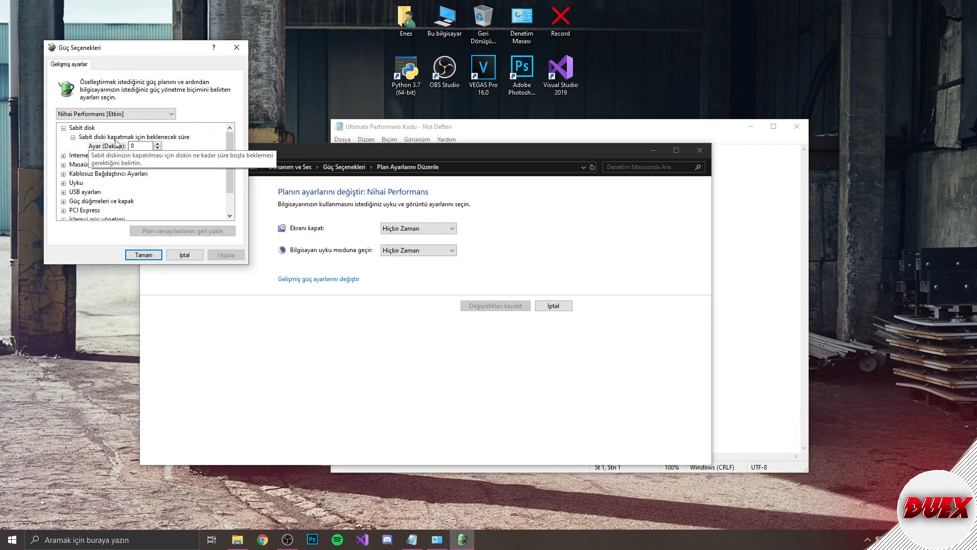
left_click_drag(142, 145, 124, 148)
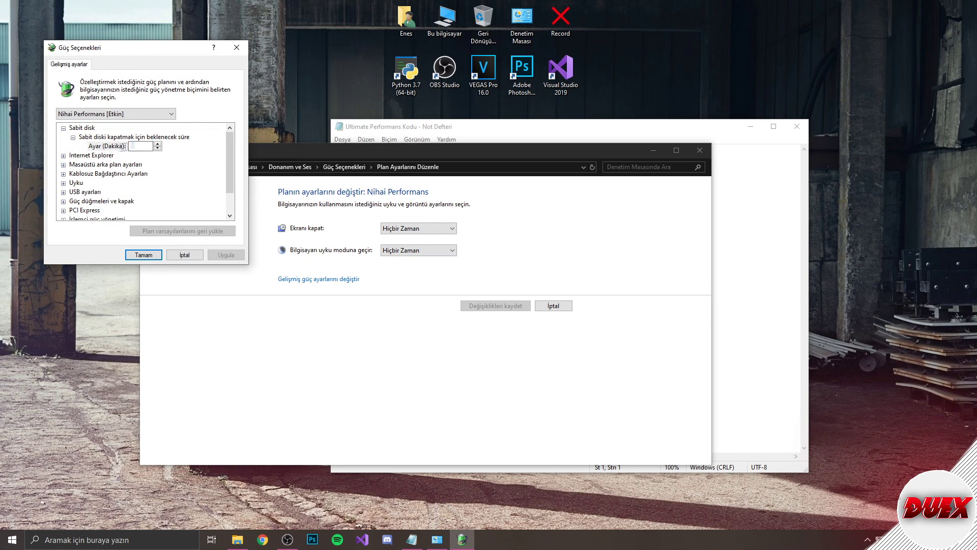
left_click(63, 129)
left_click(64, 128)
left_click(73, 137)
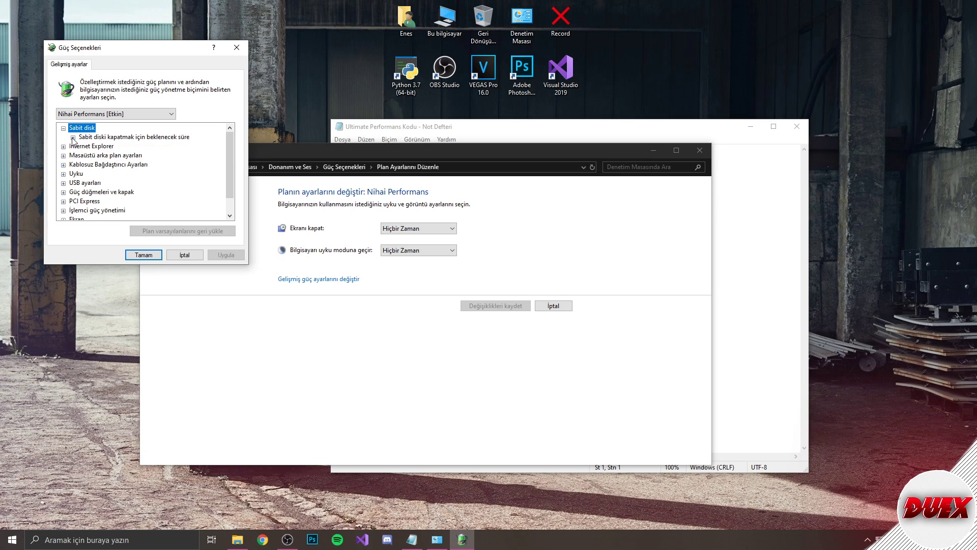
left_click(73, 138)
left_click(132, 145)
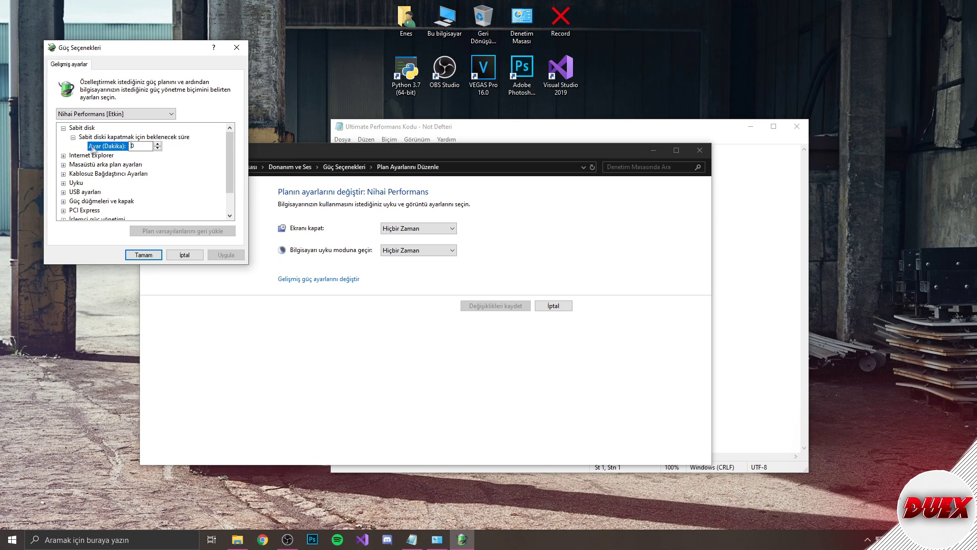
- Close the Nihai Performans advanced settings, choose the Yüksek performans plan, and open its advanced power settings
left_click(145, 255)
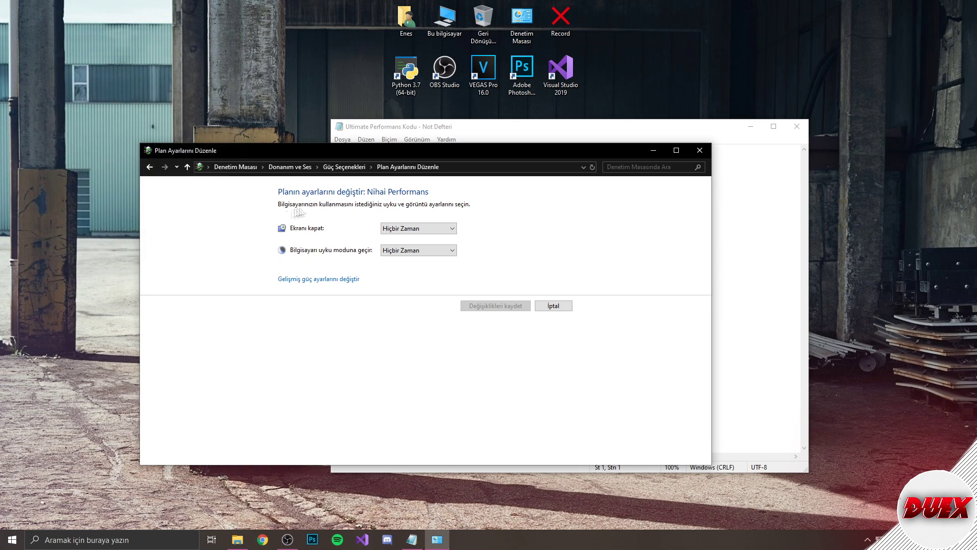
left_click(344, 167)
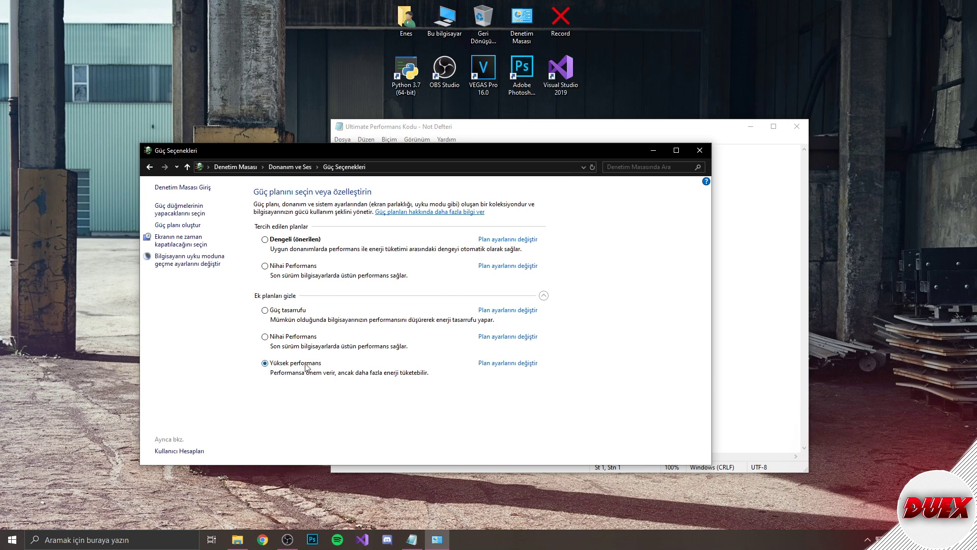
left_click(493, 364)
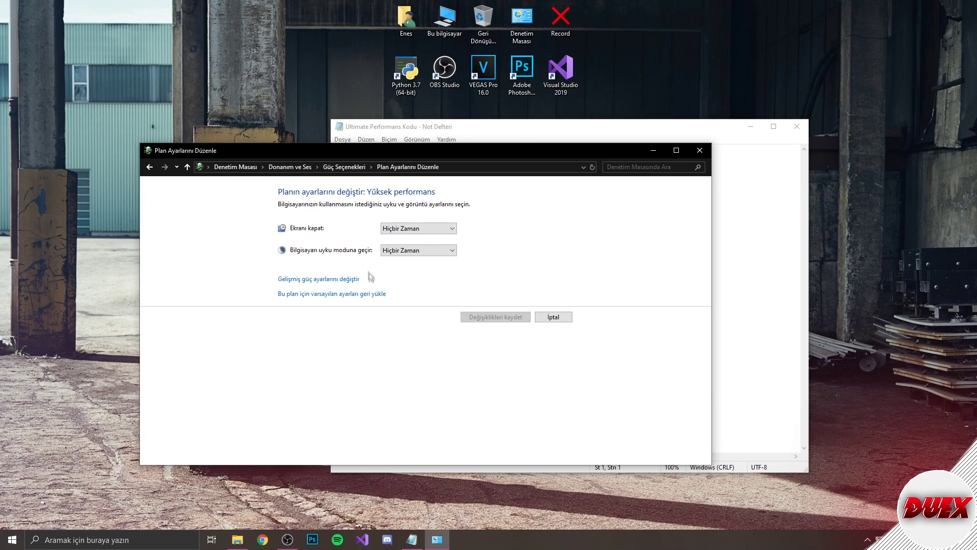
left_click(321, 279)
left_click_drag(134, 60, 203, 103)
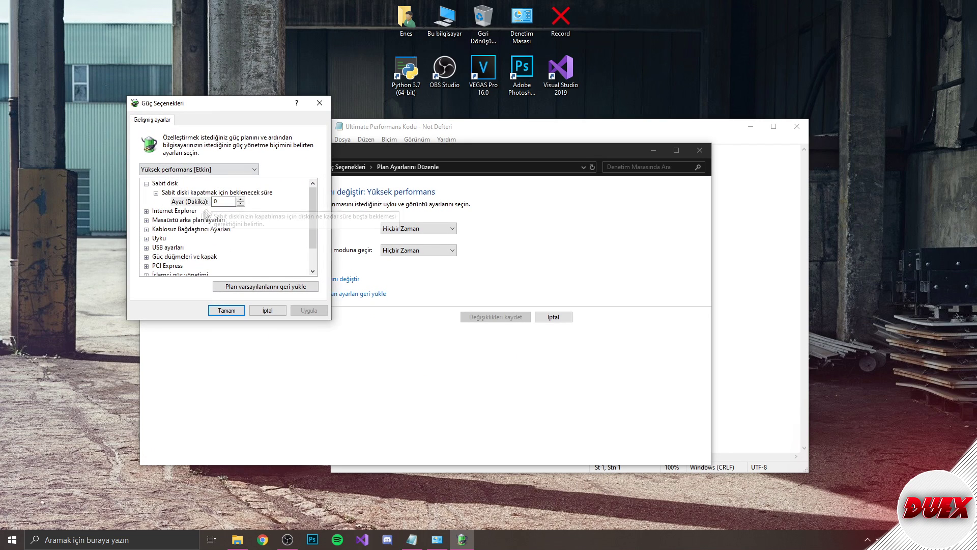
- Check the hard disk turn-off time in minutes under Sabit disk for the Yüksek performans plan
left_click(153, 184)
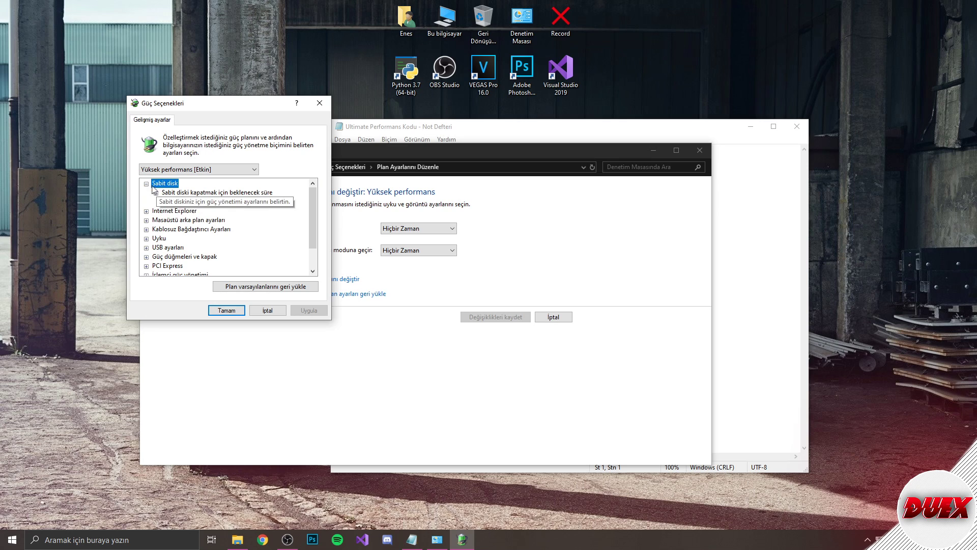
left_click(147, 184)
left_click(147, 184)
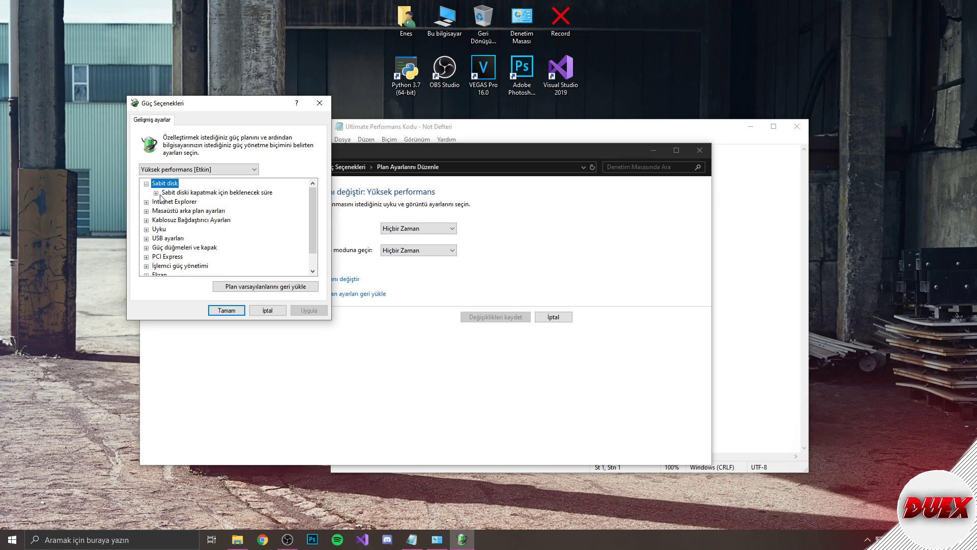
left_click(156, 193)
left_click(226, 201)
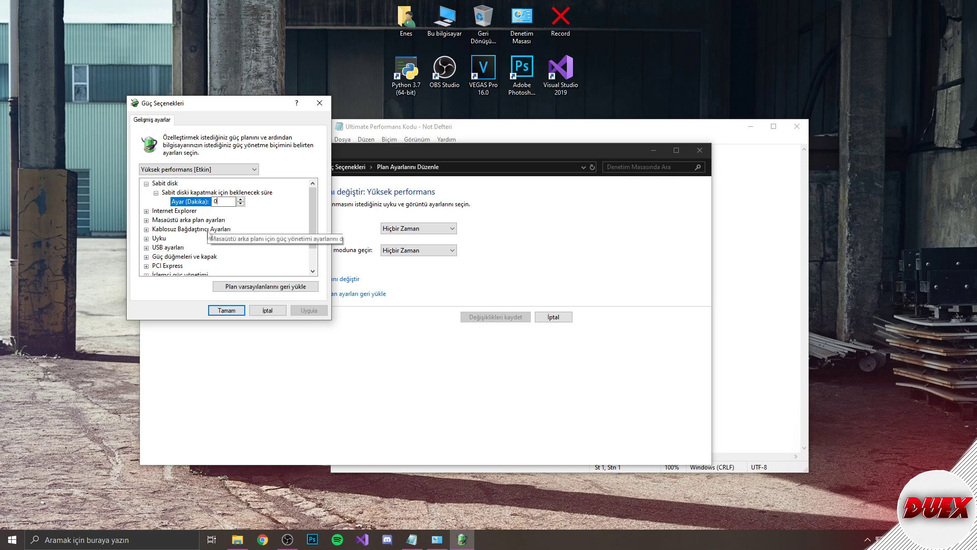
- Check the En düşük işlemci durumu percentage under İşlemci güç yönetimi
scroll(194, 229, "down", 1)
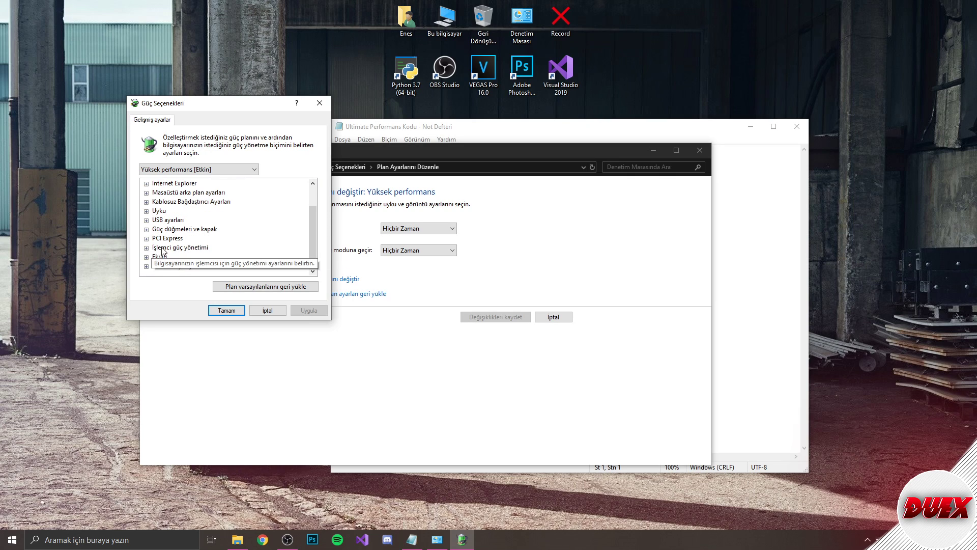
left_click(146, 247)
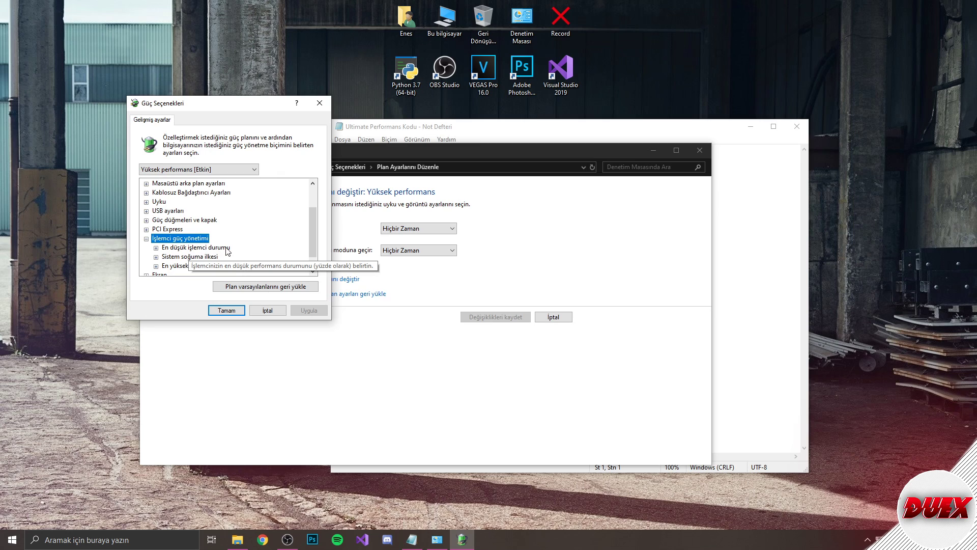
left_click(156, 247)
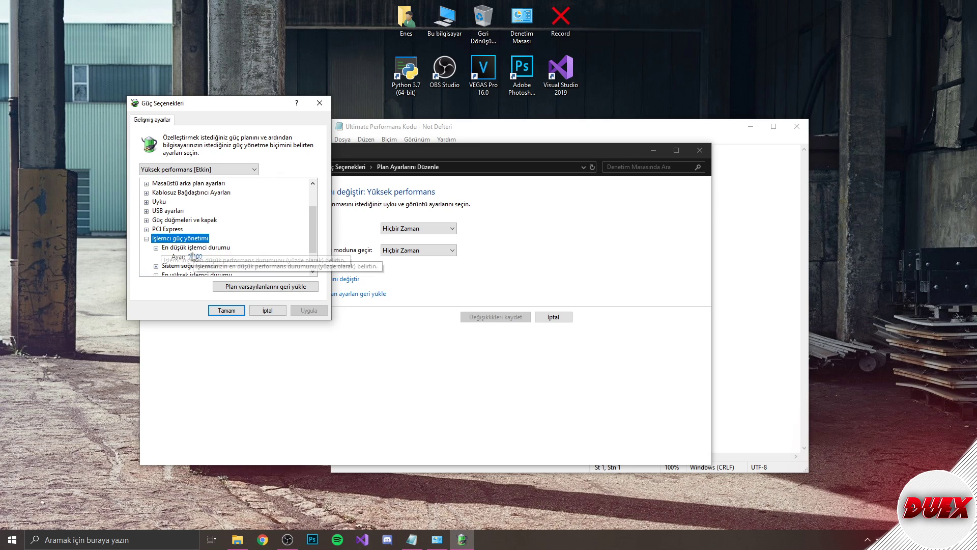
left_click(184, 257)
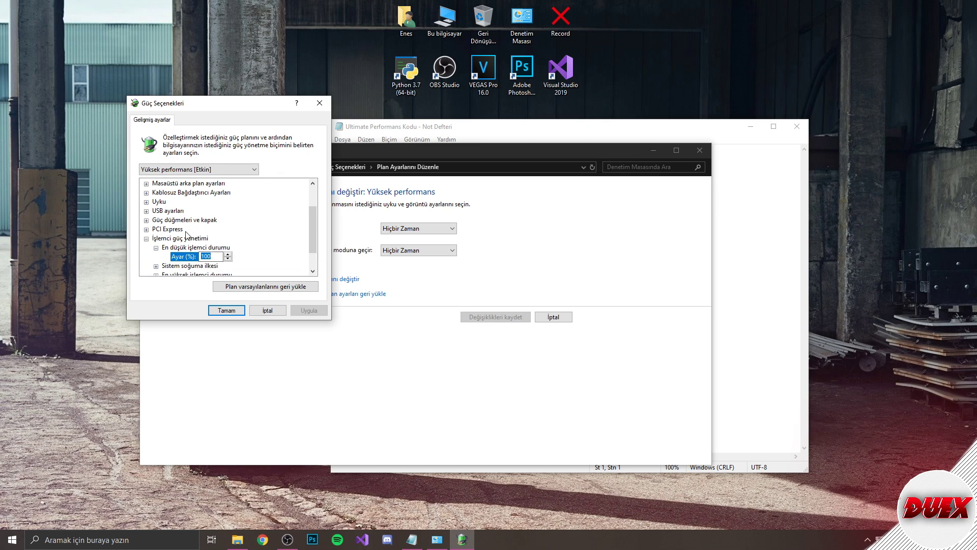
scroll(189, 215, "down", 1)
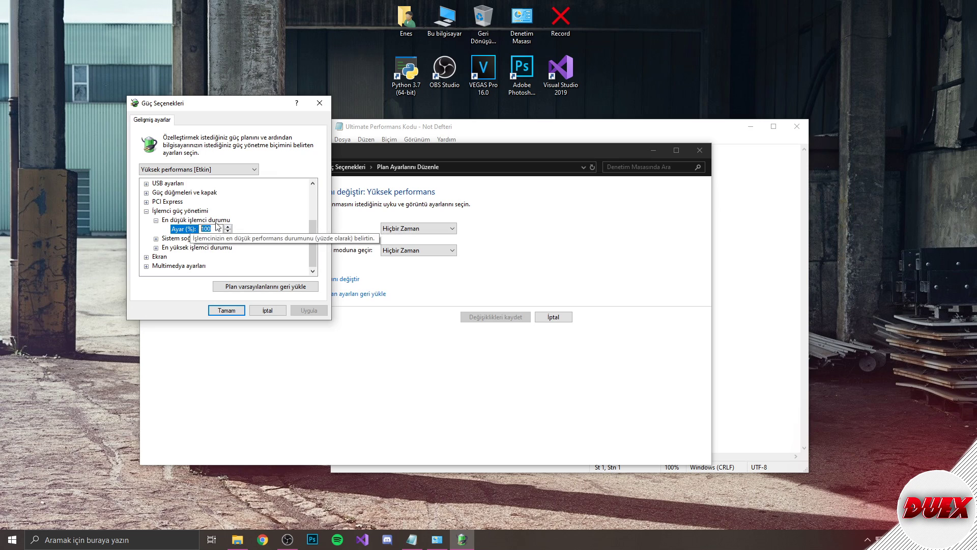
left_click(192, 229)
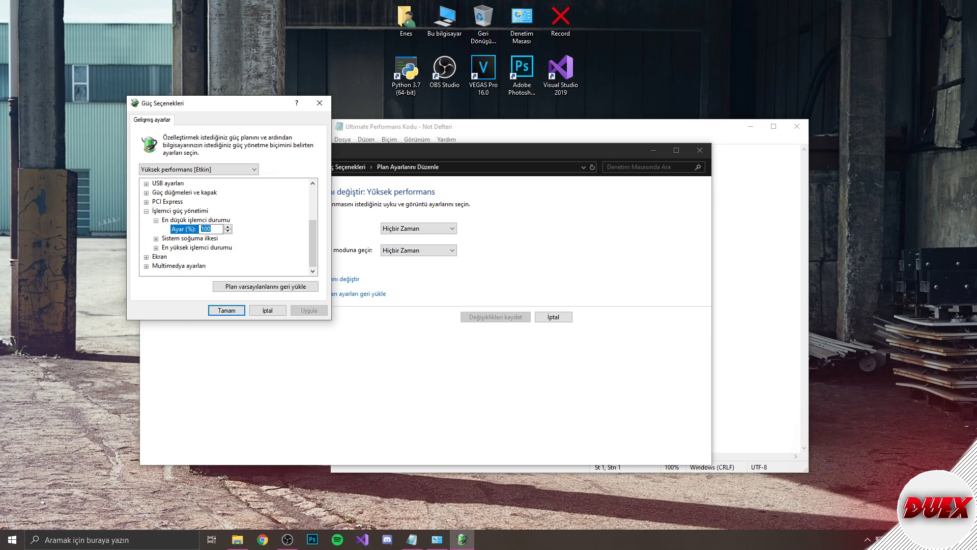
- Check Sistem soğuma ilkesi and the En yüksek işlemci durumu percentage, and confirm the advanced power settings
left_click(156, 239)
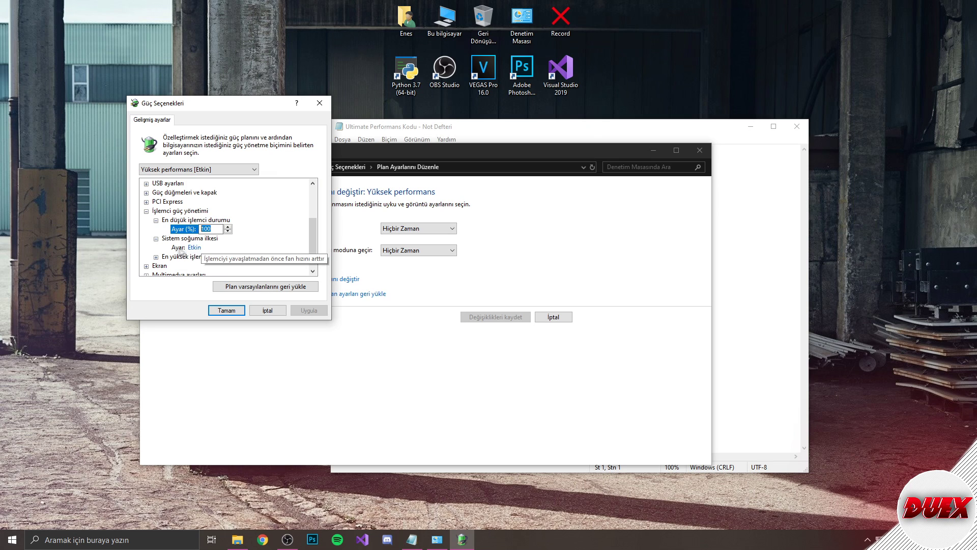
left_click(206, 248)
left_click(223, 249)
left_click(158, 251)
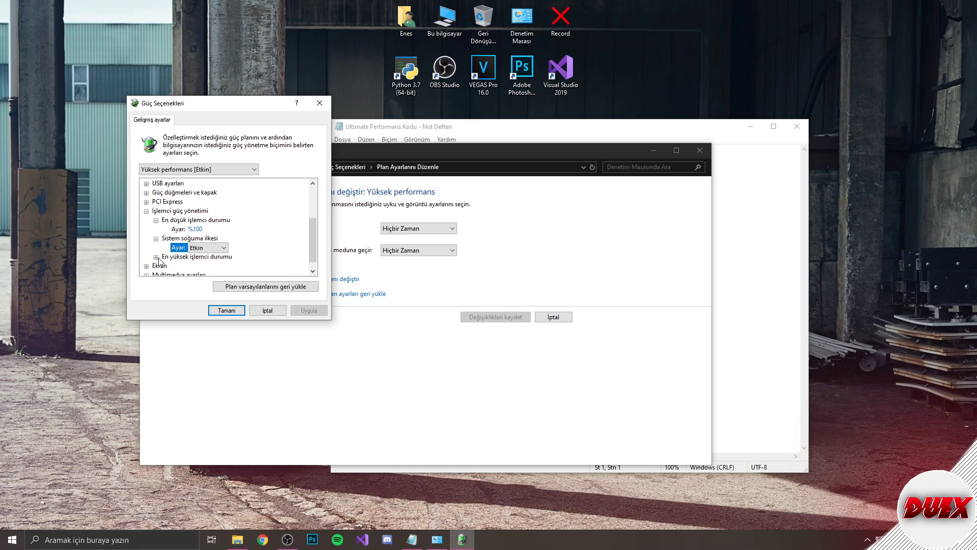
scroll(204, 254, "down", 1)
left_click(208, 247)
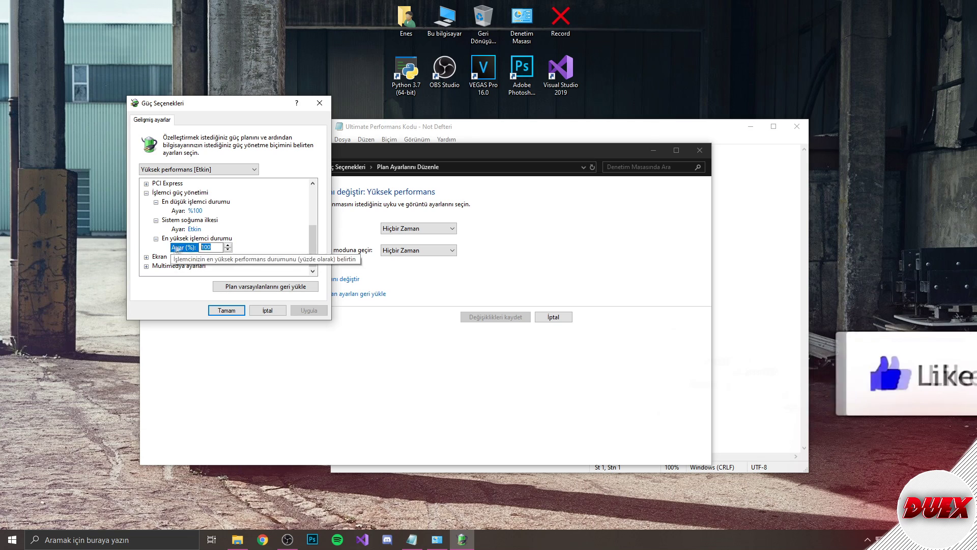
scroll(179, 234, "up", 1)
scroll(181, 235, "down", 1)
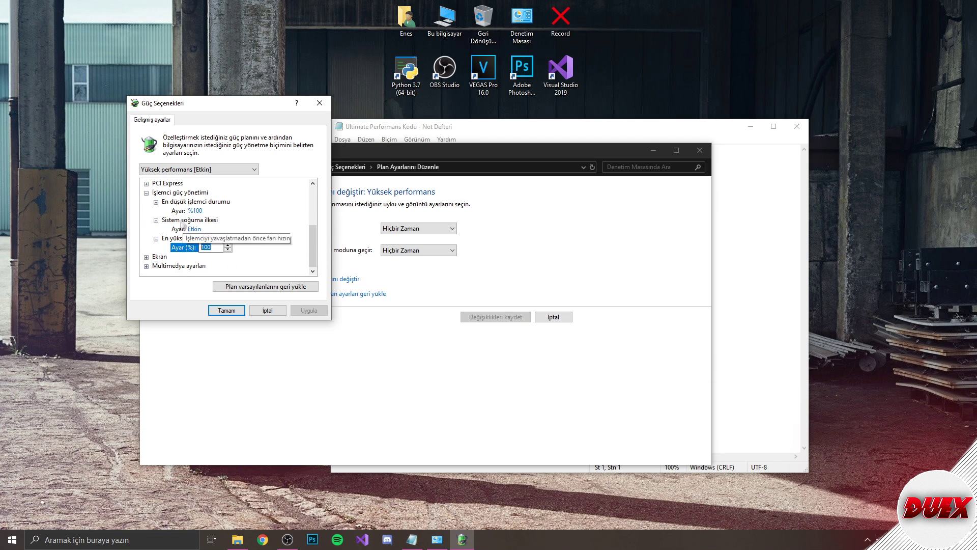
left_click(226, 310)
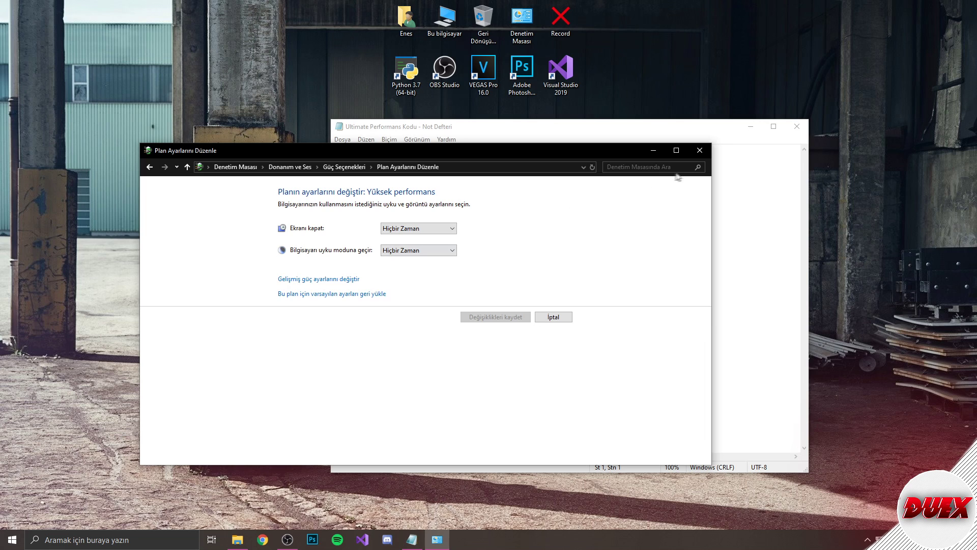
- Close the power plan window and the performance code note, and open the Regedit Optimizasyon folder inside Optimizasyon
left_click(700, 150)
left_click(796, 127)
left_click(493, 302)
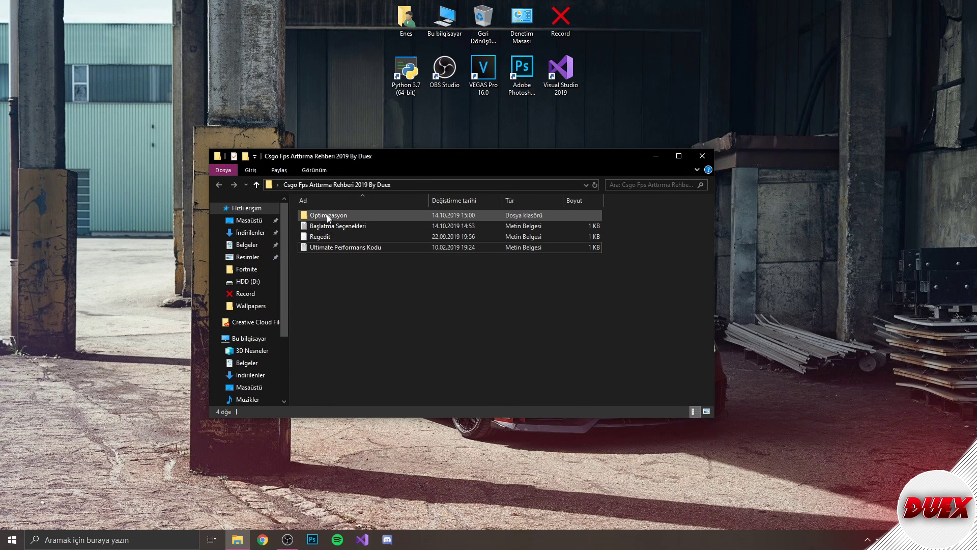
double_click(327, 215)
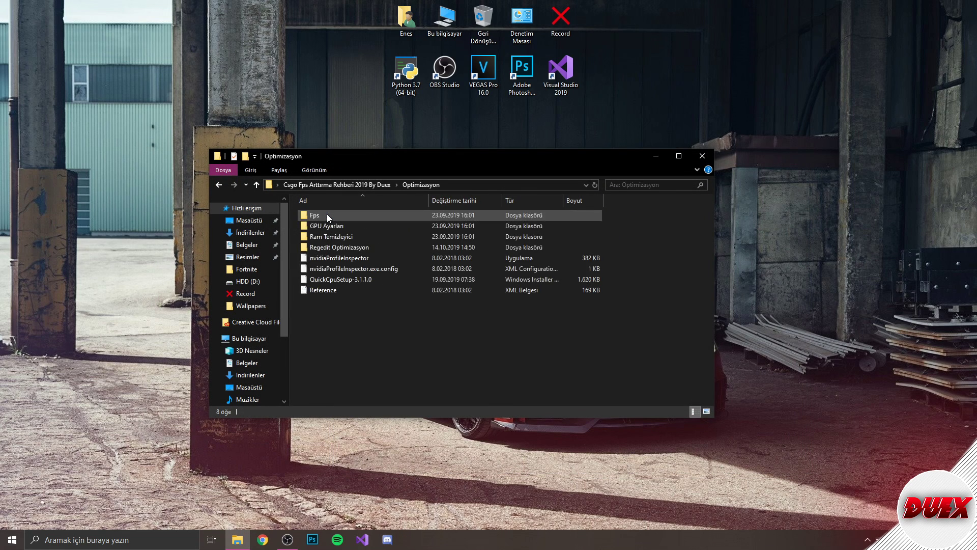
double_click(324, 248)
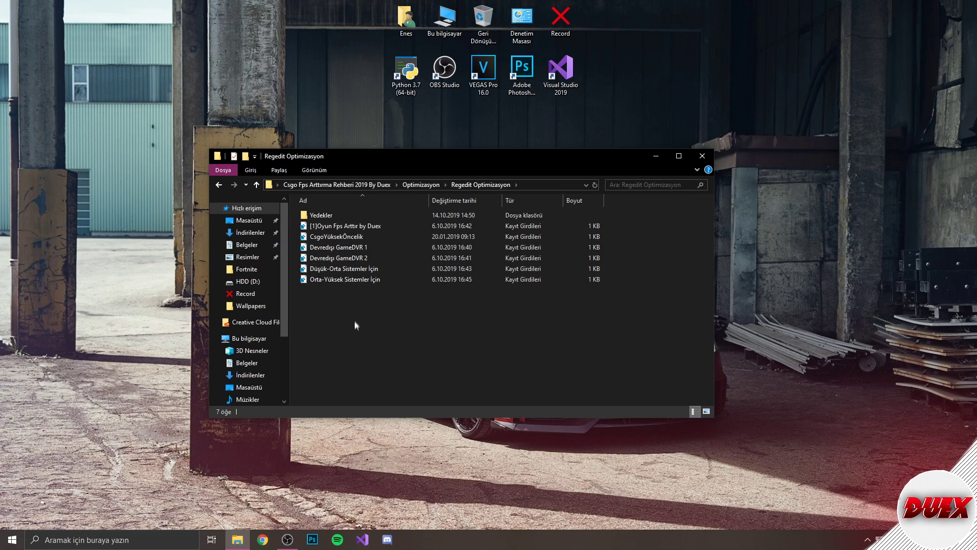
left_click_drag(356, 313, 339, 329)
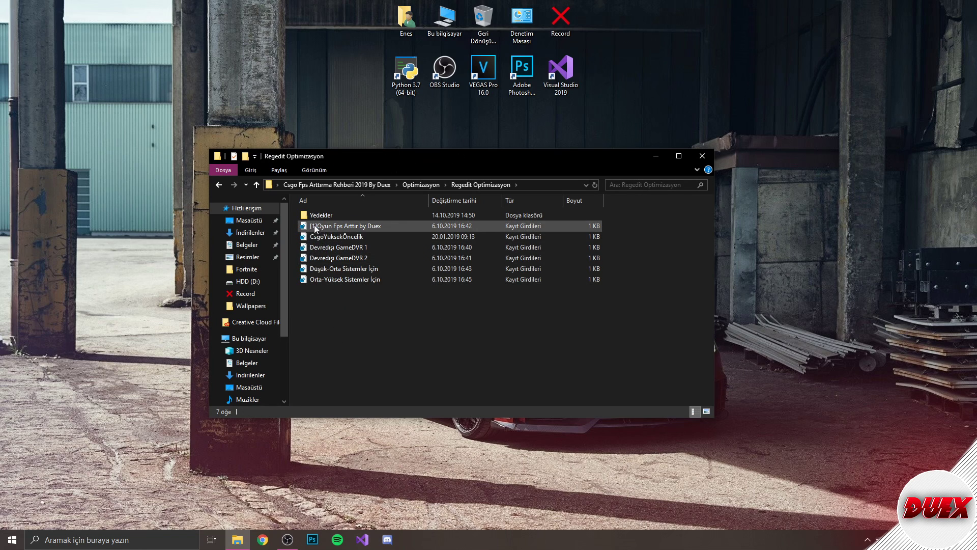
- Import the [1]Oyun Fps Arttır by Duex and CsgoYüksekÖncelik files into the registry, confirming each prompt
double_click(329, 226)
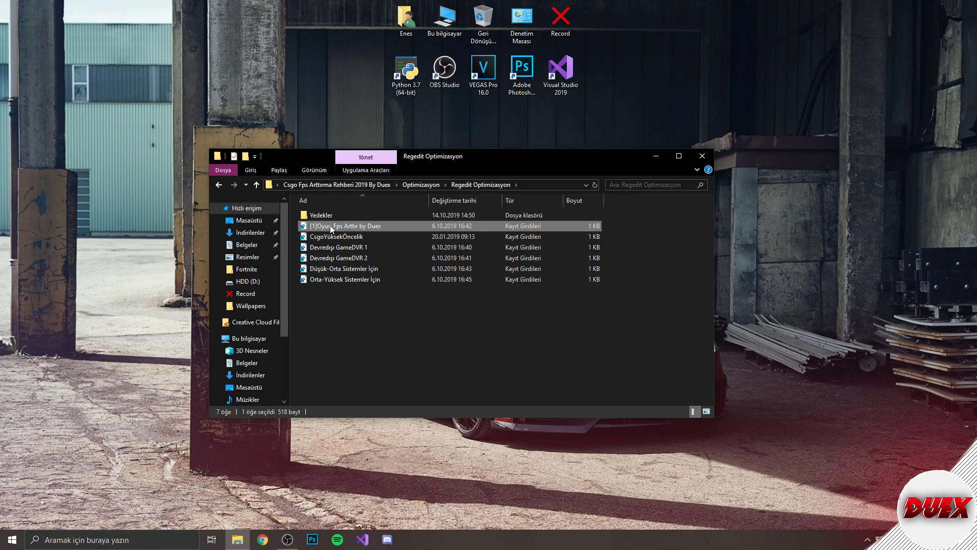
left_click(565, 285)
left_click(596, 272)
left_click(347, 237)
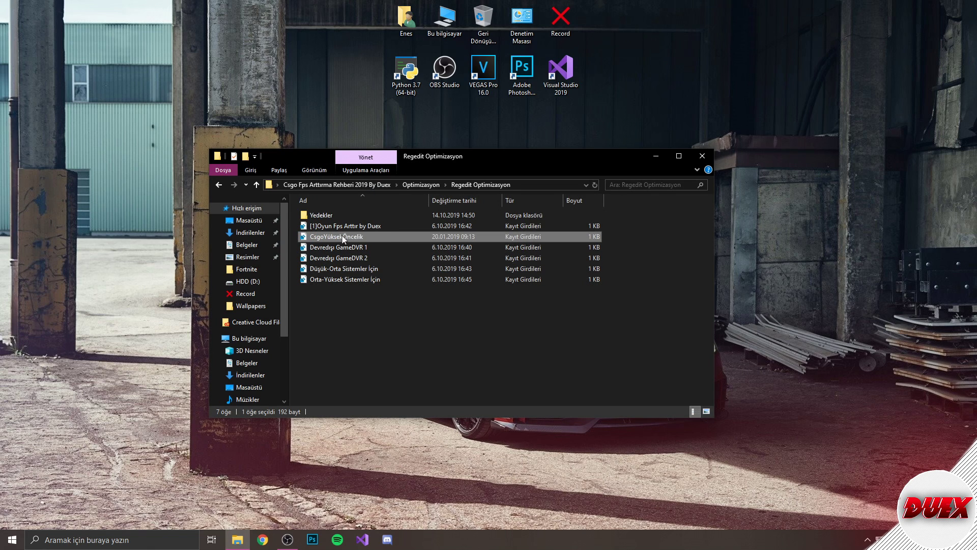
double_click(342, 236)
left_click(566, 285)
left_click(600, 251)
- Import the Devredışı GameDVR 1 and Devredışı GameDVR 2 files into the registry, confirming each prompt
double_click(344, 248)
left_click(565, 285)
left_click(601, 274)
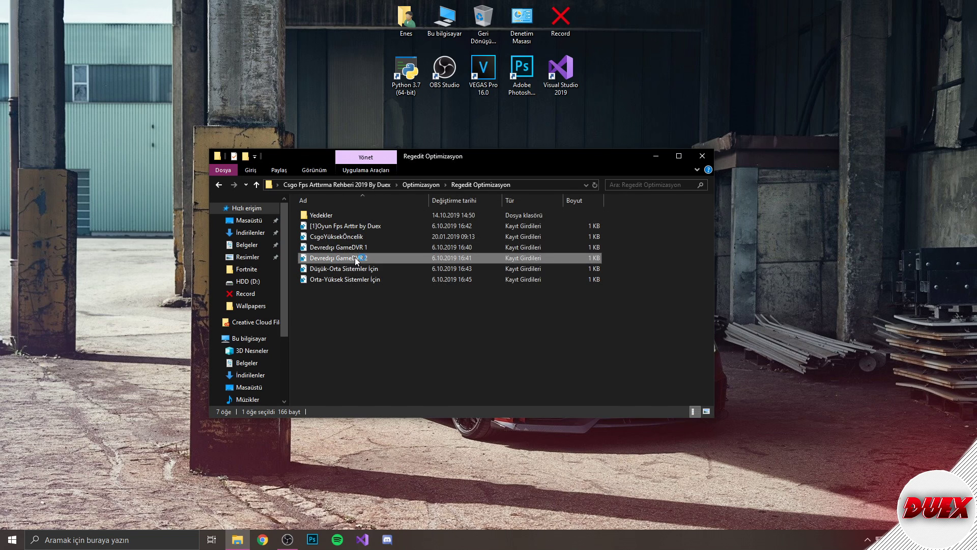
double_click(355, 257)
left_click(565, 285)
left_click(601, 274)
- Examine the Düşük-Orta Sistemler İçin and Orta-Yüksek Sistemler İçin registry files to decide which suits the computer
left_click(342, 268)
left_click(352, 280, "shift")
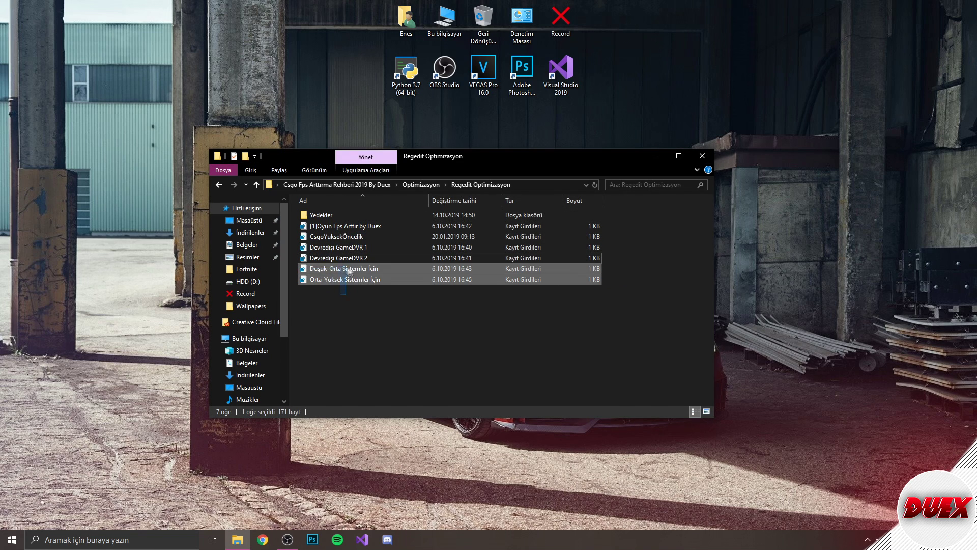
left_click(363, 298)
left_click_drag(363, 297, 349, 313)
left_click_drag(336, 269, 334, 279)
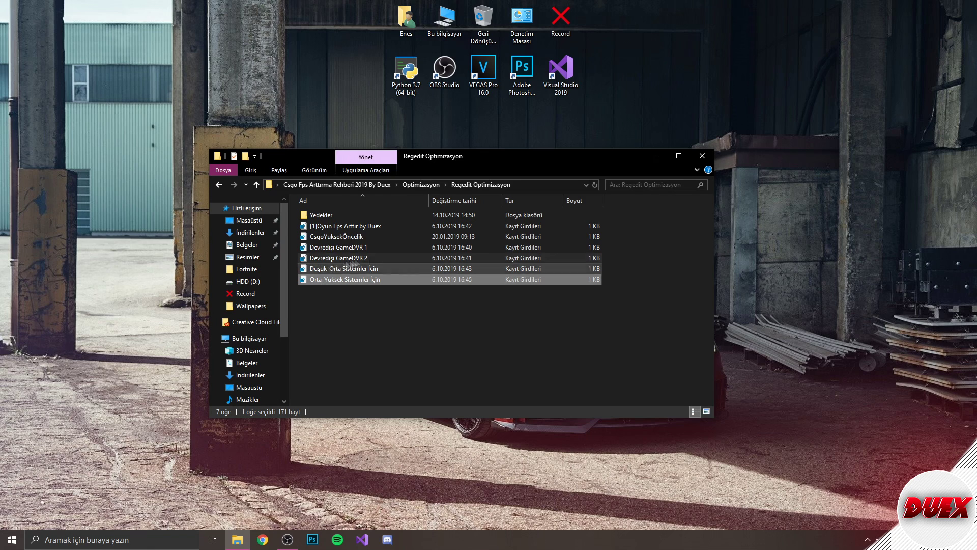
mouse_move(329, 268)
left_mouse_down()
mouse_move(345, 271)
mouse_move(324, 272)
mouse_move(335, 267)
left_mouse_up()
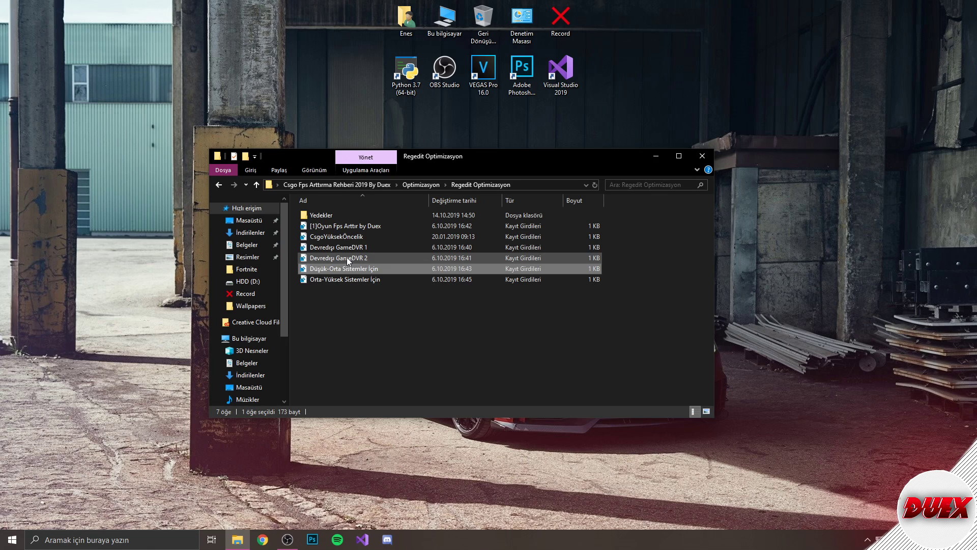
mouse_move(326, 268)
left_mouse_down()
mouse_move(330, 245)
mouse_move(322, 312)
mouse_move(326, 262)
mouse_move(340, 279)
mouse_move(321, 254)
mouse_move(340, 306)
mouse_move(327, 281)
mouse_move(338, 281)
left_mouse_up()
left_click(344, 280)
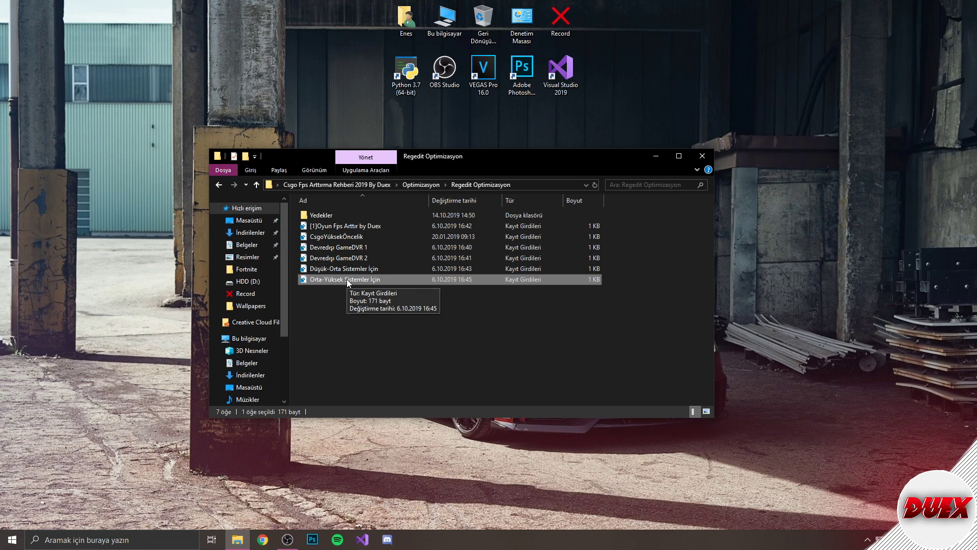
left_click(409, 339)
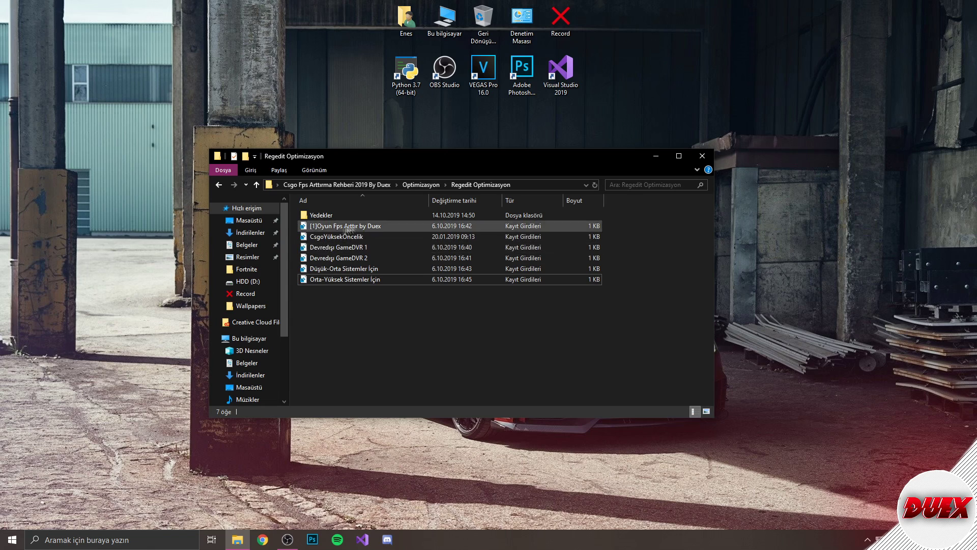
right_click(351, 308)
left_click(396, 349)
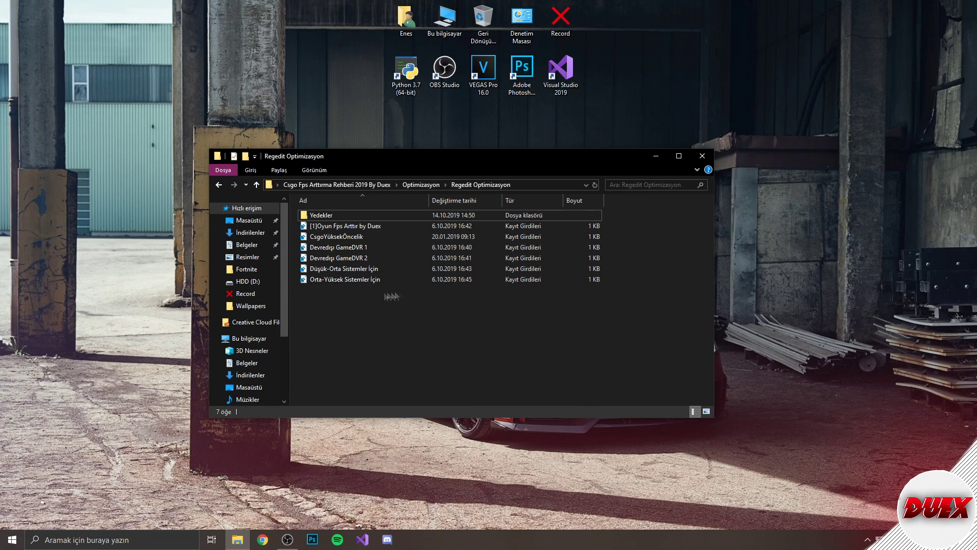
double_click(321, 214)
left_click_drag(361, 305, 320, 216)
left_click(339, 270)
left_click_drag(350, 267, 327, 217)
left_click_drag(393, 286, 332, 217)
left_click(411, 286)
mouse_move(410, 284)
left_mouse_down()
mouse_move(328, 208)
mouse_move(381, 246)
mouse_move(349, 208)
mouse_move(326, 211)
mouse_move(370, 263)
mouse_move(408, 282)
left_mouse_up()
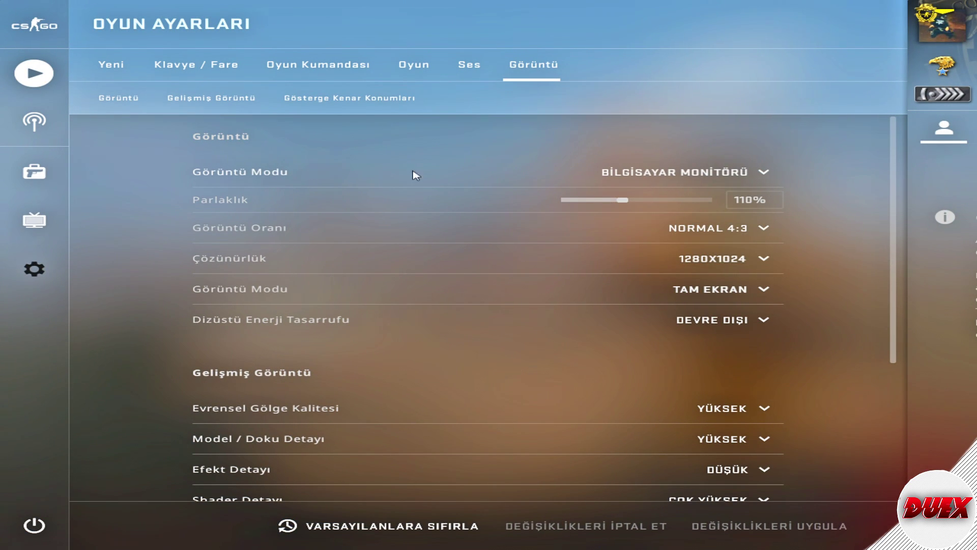
- In the Görüntü settings of Counter-Strike: Global Offensive, choose Bilgisayar Monitörü as the first Görüntü Modu option
left_click(670, 173)
left_click(654, 206)
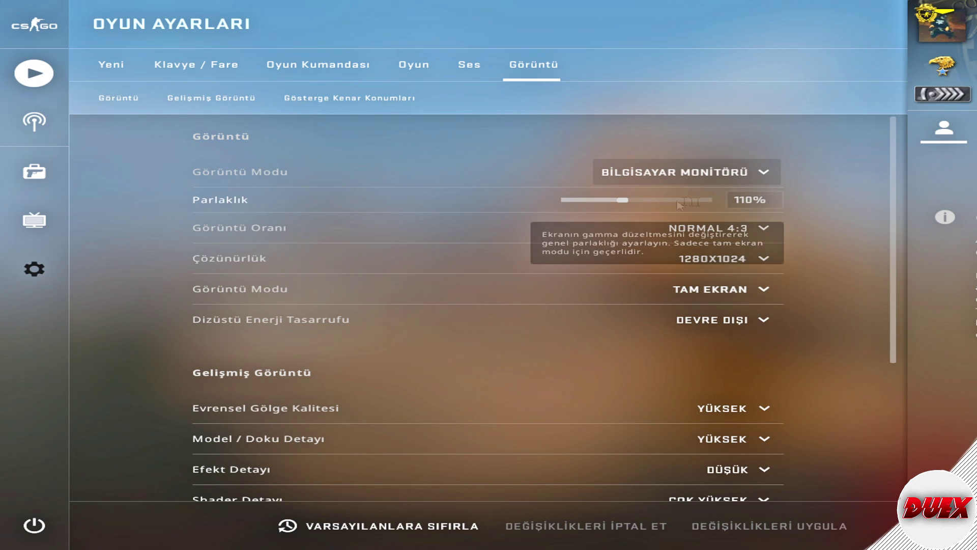
left_click(632, 171)
left_click(643, 205)
left_click(642, 172)
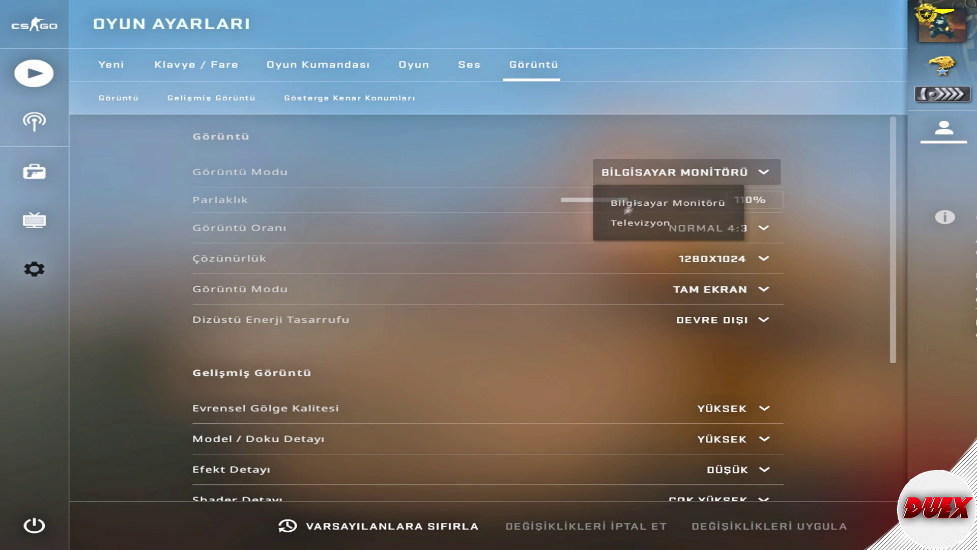
left_click(656, 179)
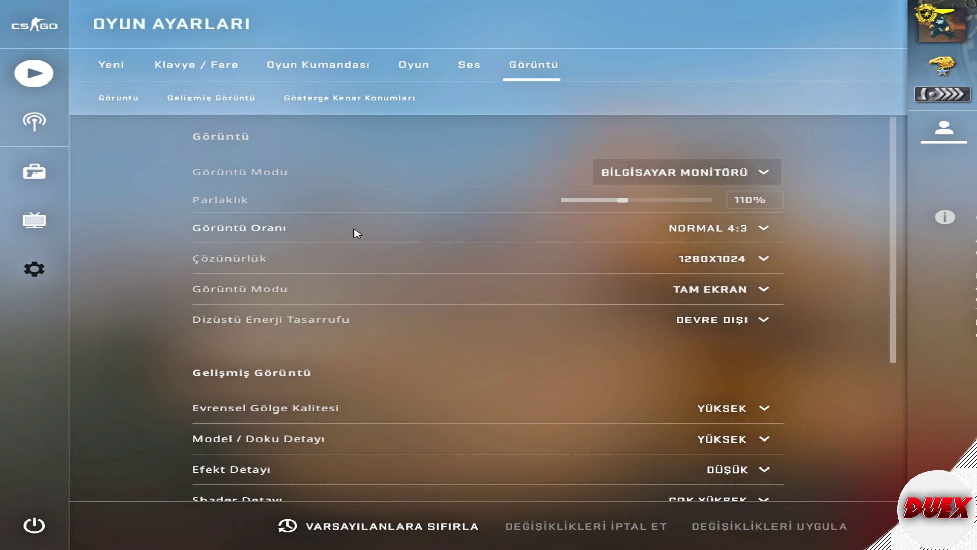
- Choose Normal 4:3 as the Görüntü Oranı and review the available Çözünürlük options without changing the resolution
mouse_move(245, 198)
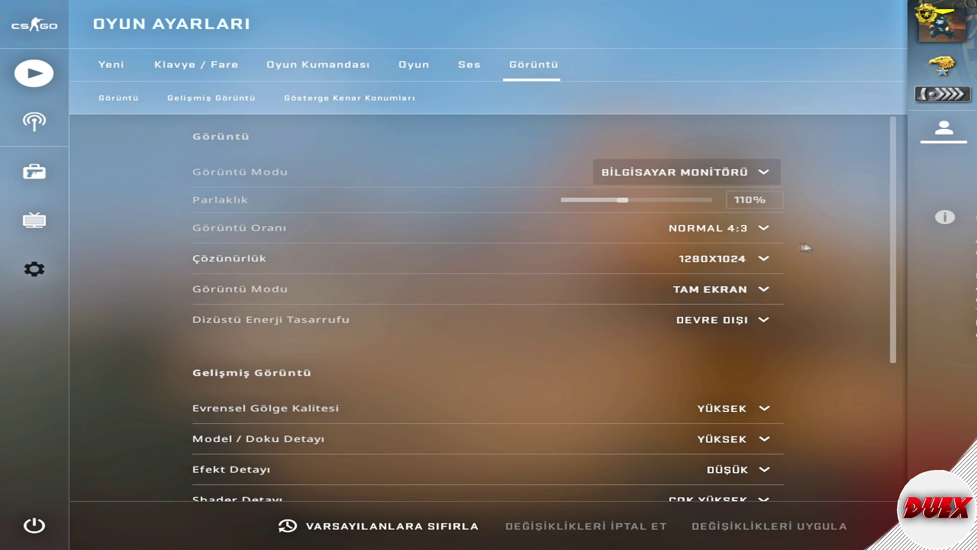
left_click(744, 234)
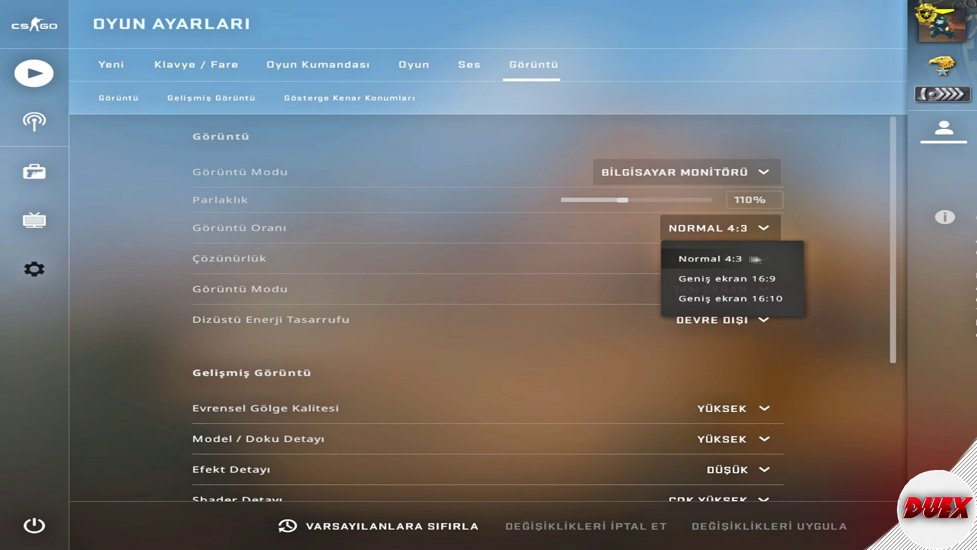
left_click(725, 262)
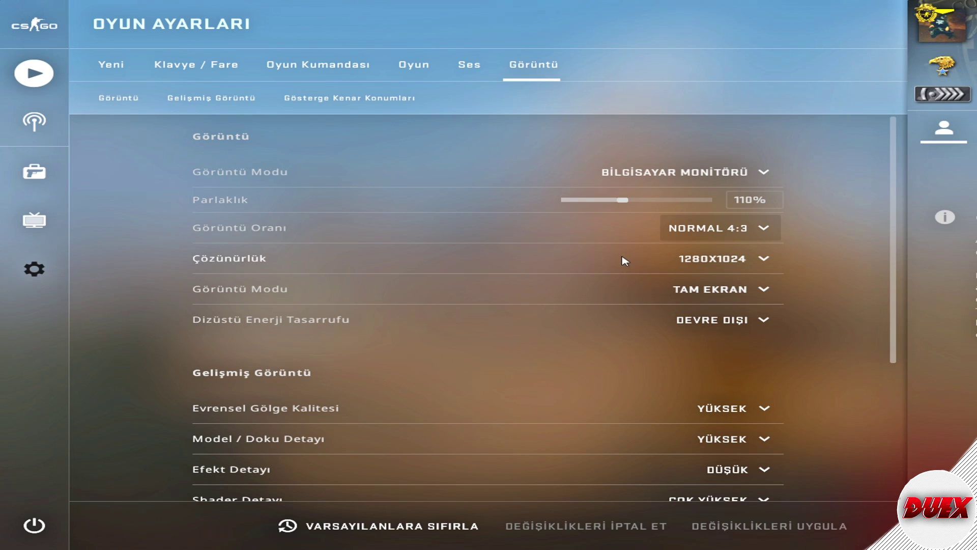
left_click(733, 259)
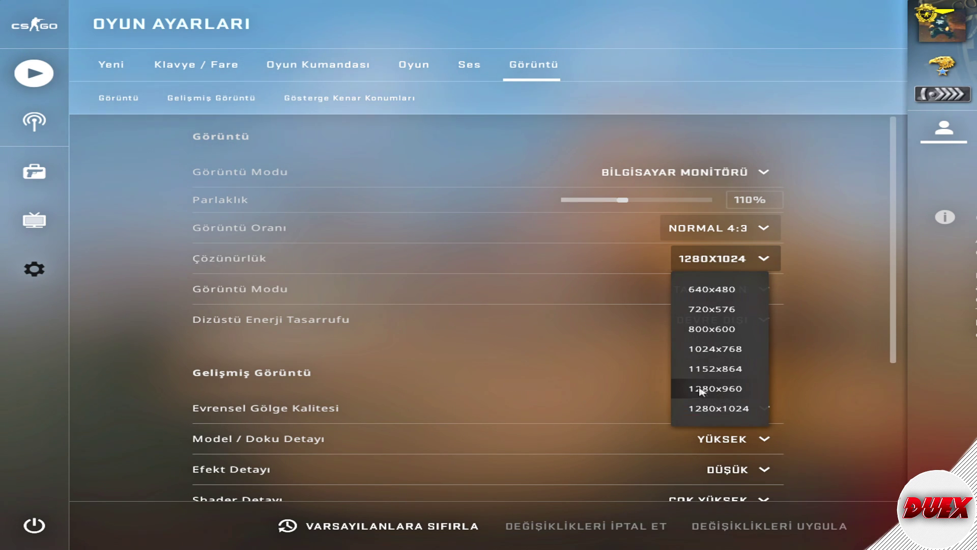
left_click(584, 352)
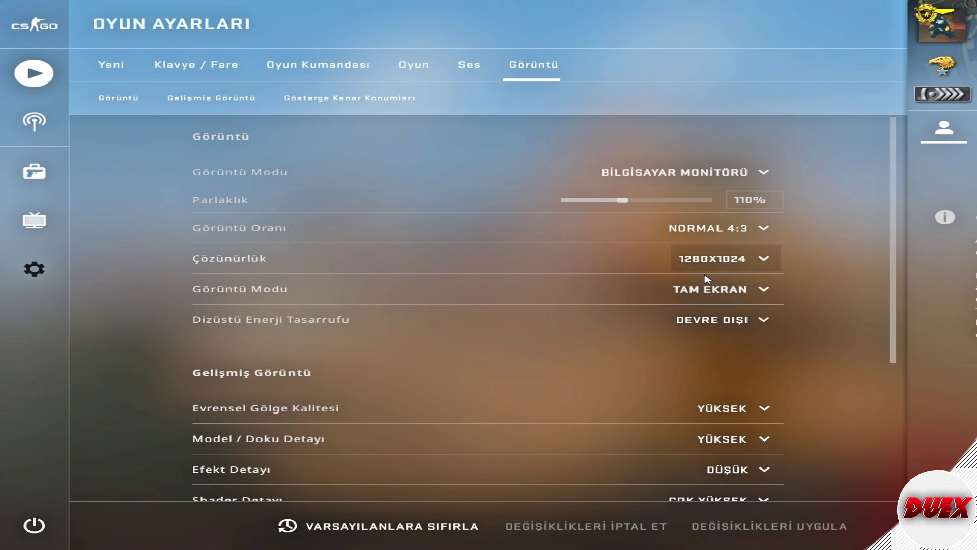
scroll(585, 331, "down", 1)
left_click(726, 209)
left_click(444, 267)
- Set the screen's Görüntü Modu to Tam Ekran and Dizüstü Enerji Tasarrufu to Devre Dışı
left_click(746, 243)
left_click(701, 268)
left_click(704, 243)
left_click(702, 293)
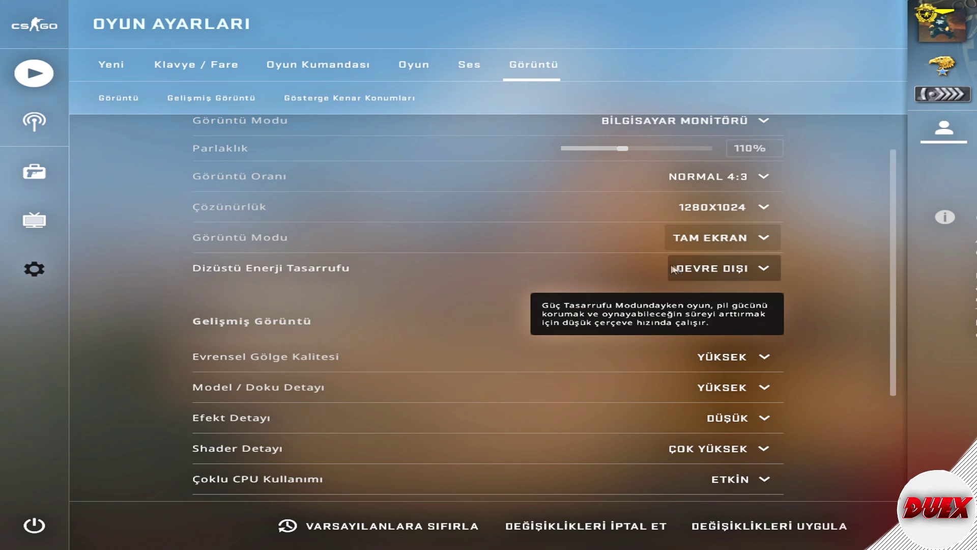
left_click(715, 273)
left_click(715, 299)
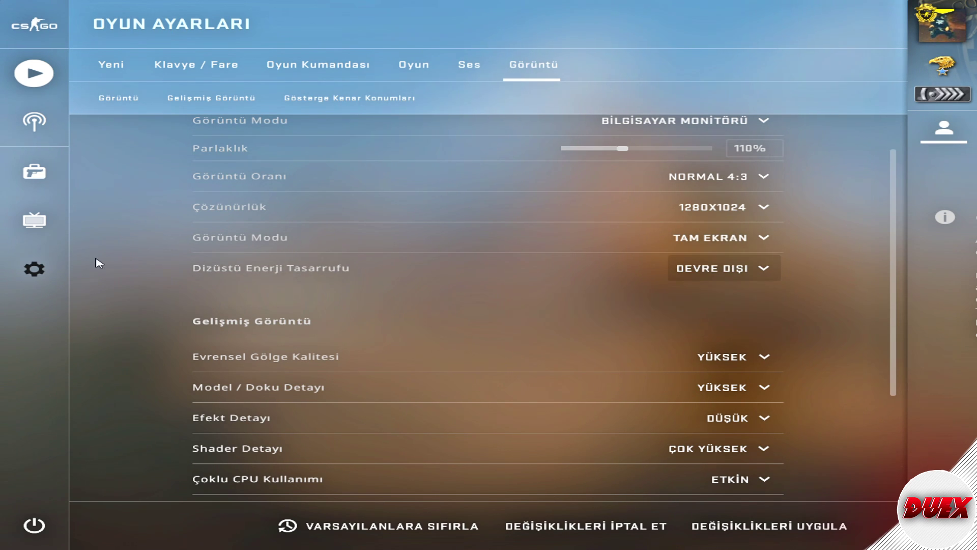
- In the Gelişmiş Görüntü section, set Evrensel Gölge Kalitesi to Çok Düşük
scroll(379, 261, "down", 3)
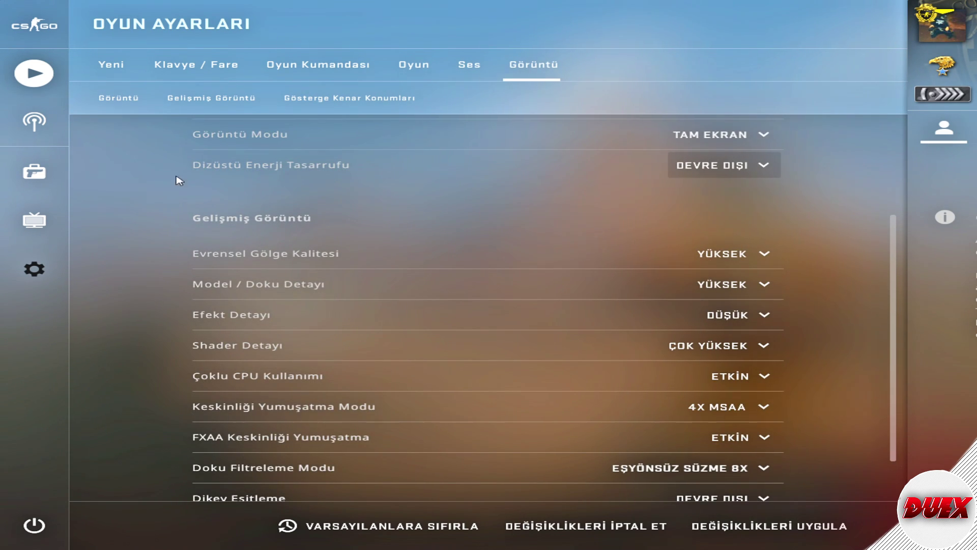
scroll(343, 192, "down", 2)
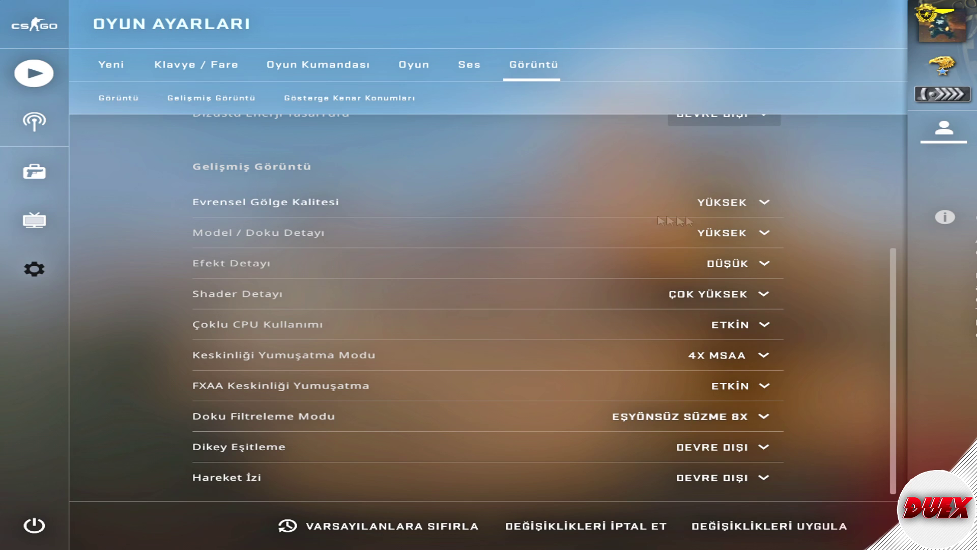
left_click(723, 202)
left_click(717, 219)
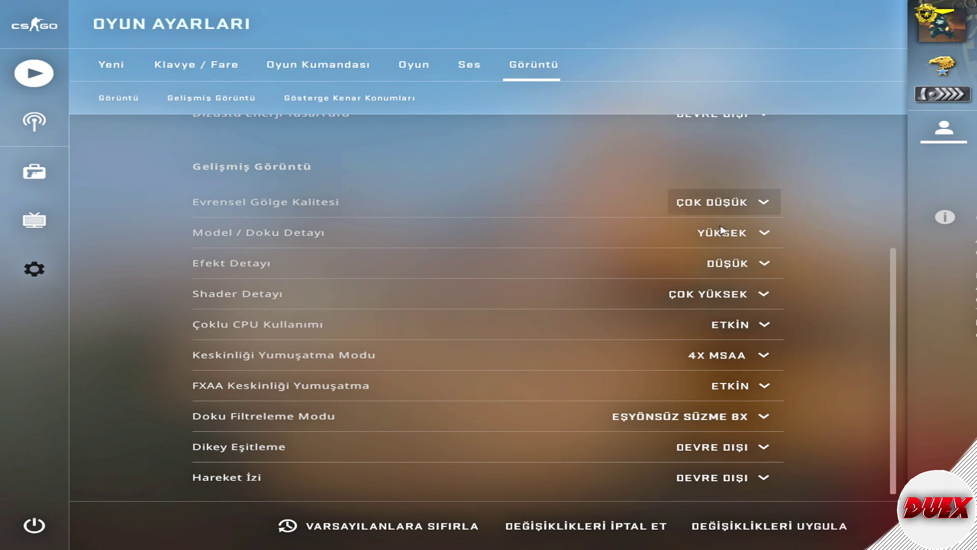
- Set both Model / Doku Detayı and Efekt Detayı to Düşük
scroll(305, 213, "down", 1)
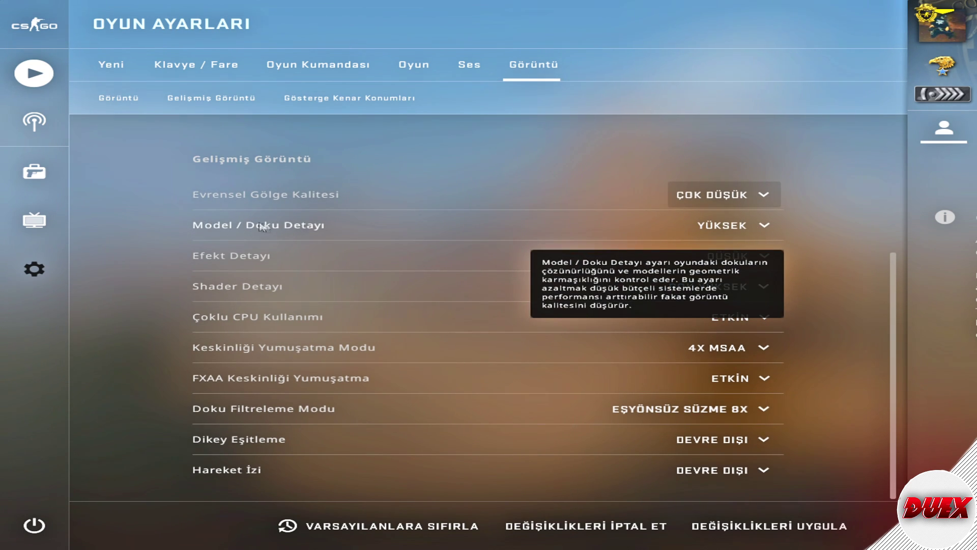
left_click(733, 225)
left_click(720, 255)
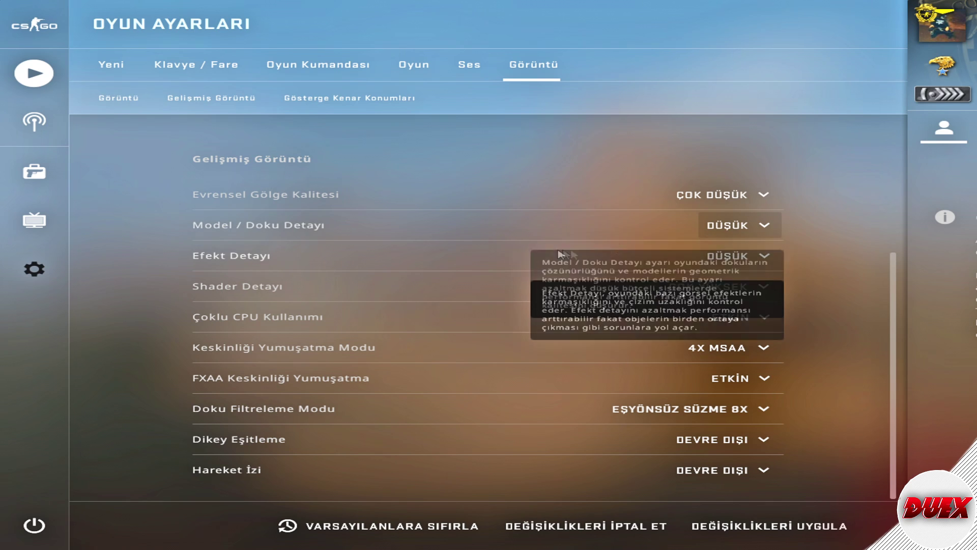
left_click(750, 230)
left_click(752, 255)
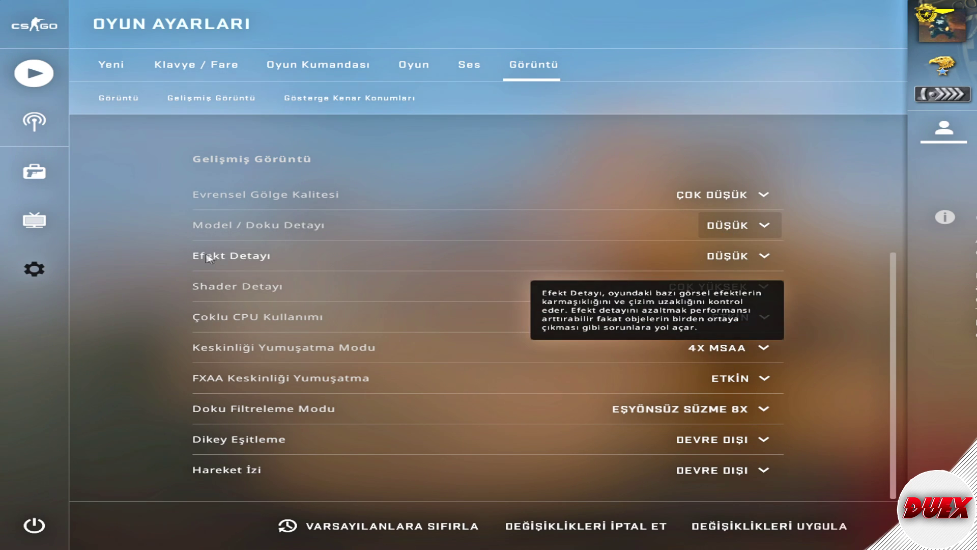
left_click(701, 257)
left_click(725, 285)
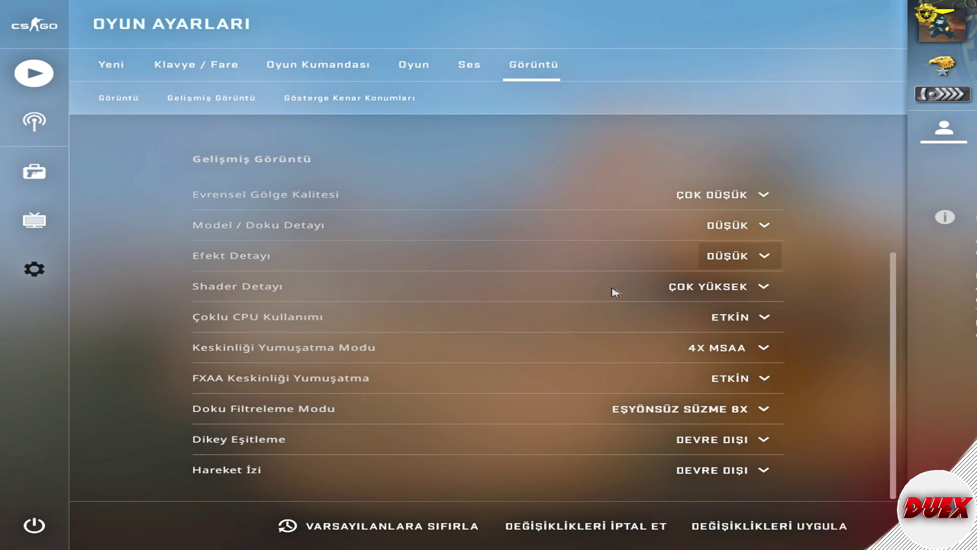
- Go through the Shader Detayı levels Çok Yüksek, Yüksek and Orta, and set it to Düşük
left_click(758, 290)
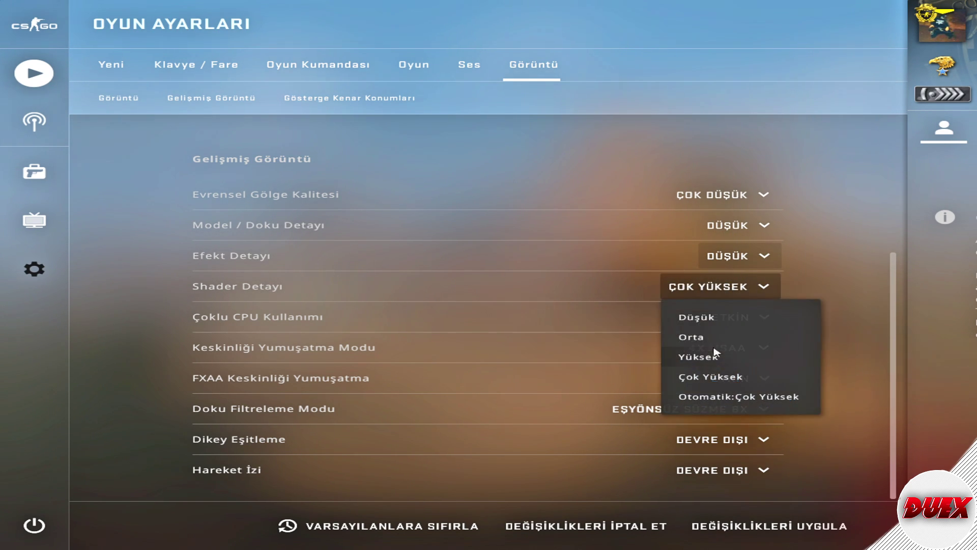
left_click(713, 378)
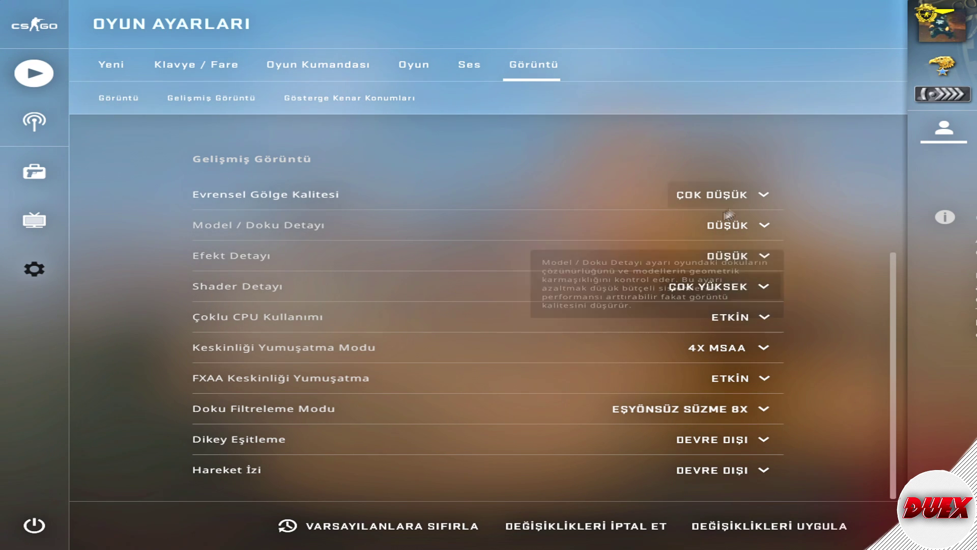
left_click(705, 198)
left_click(715, 198)
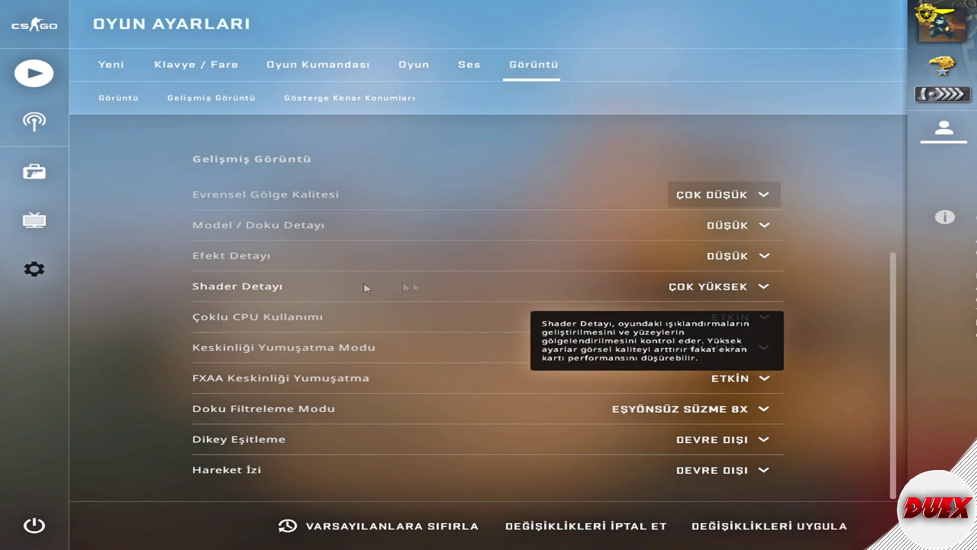
left_click(722, 289)
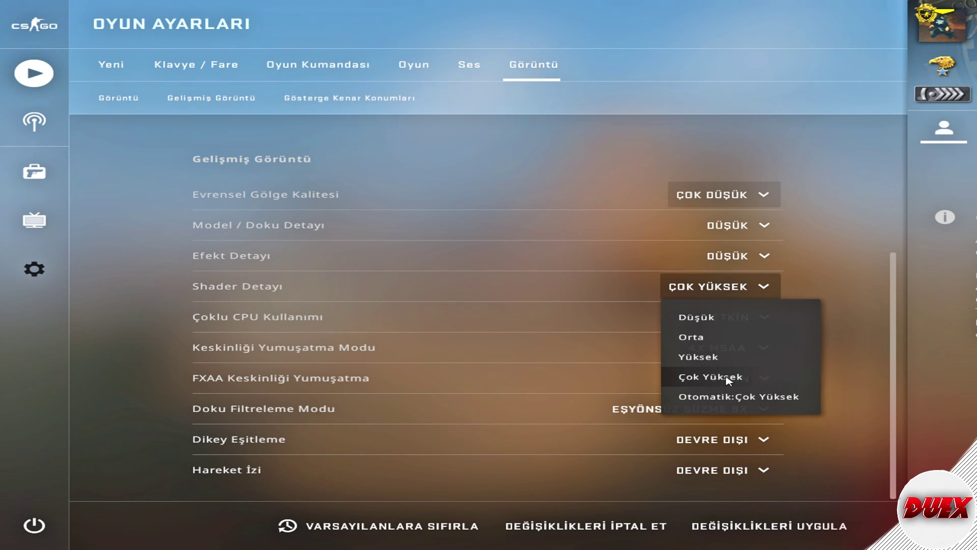
left_click(696, 357)
left_click(727, 286)
left_click(713, 336)
left_click(748, 286)
left_click(733, 316)
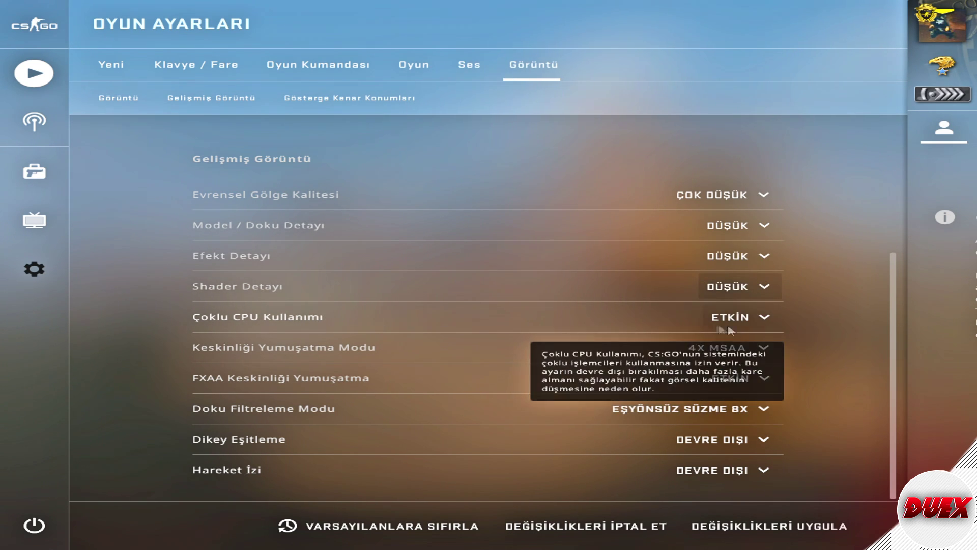
- Set Çoklu CPU Kullanımı to Etkin and Keskinliği Yumuşatma Modu to Yok
left_click(741, 318)
left_click(735, 369)
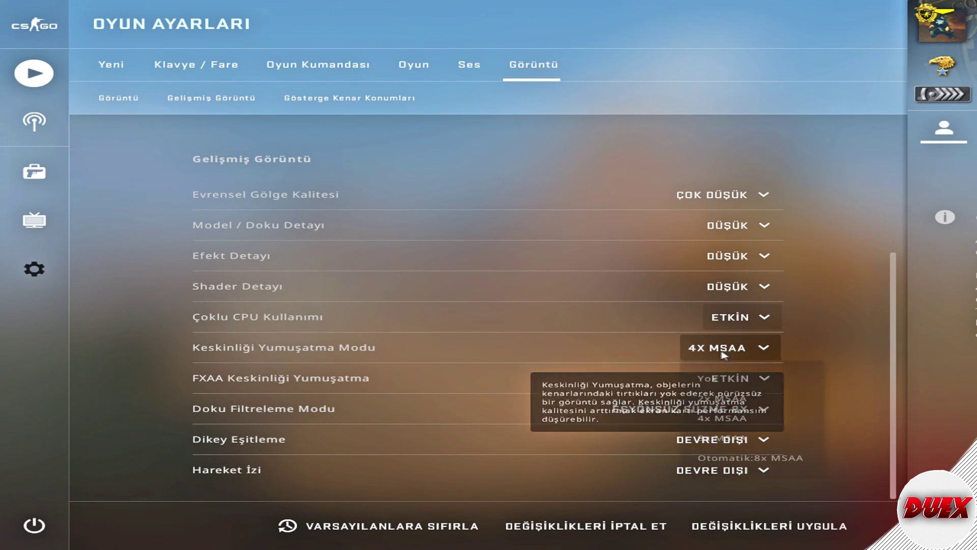
left_click(747, 347)
left_click(706, 375)
left_click(742, 356)
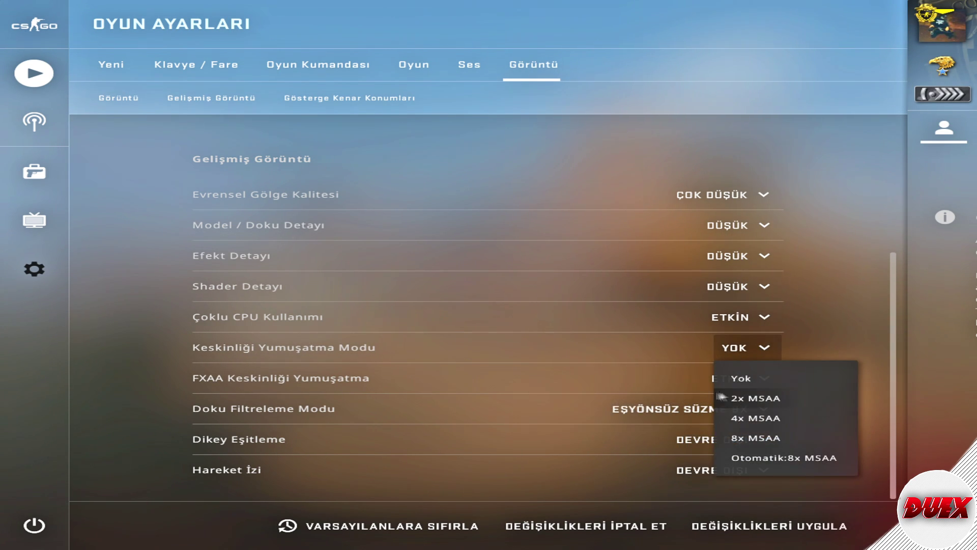
left_click(738, 380)
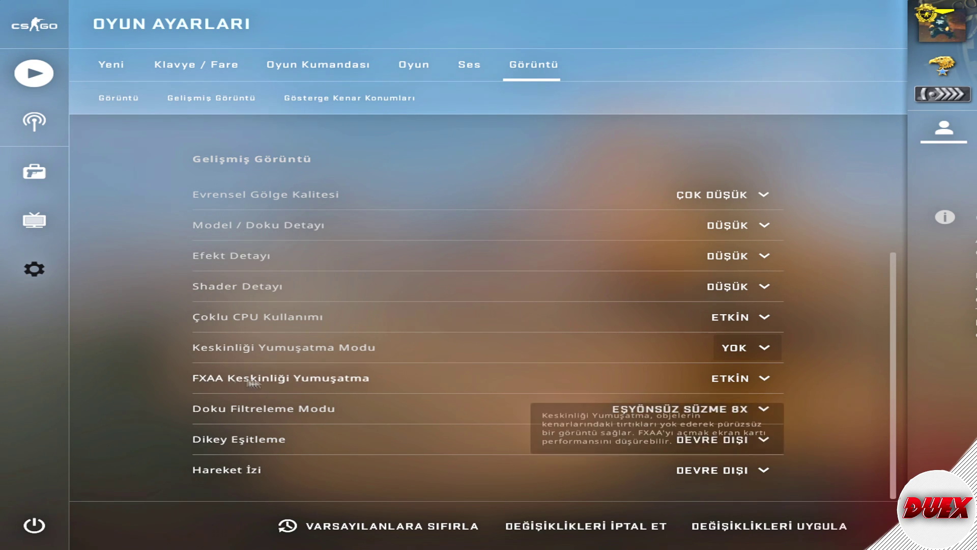
- Set FXAA Keskinliği Yumuşatma to Devre Dışı and Doku Filtreleme Modu to İki Doğrusal Süzme
left_click(733, 383)
left_click(736, 408)
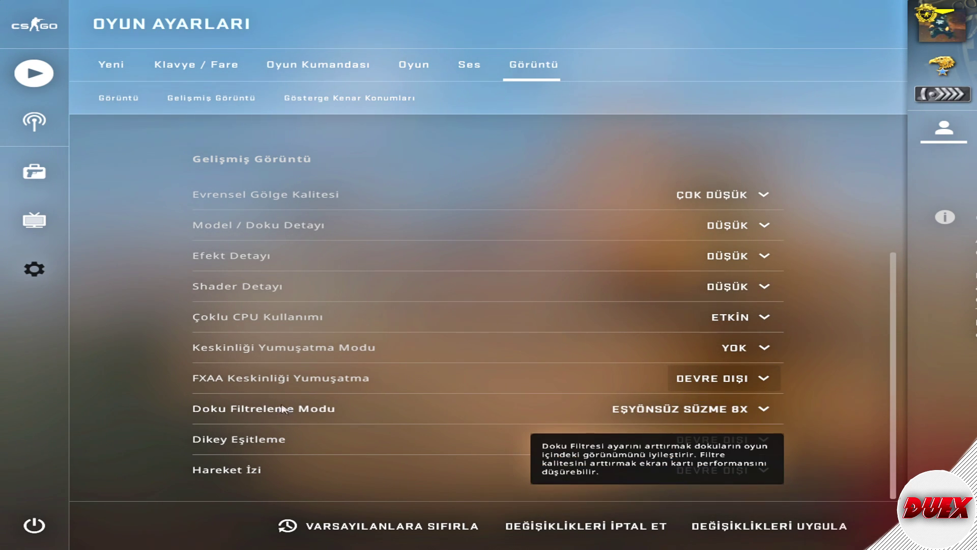
left_click(668, 414)
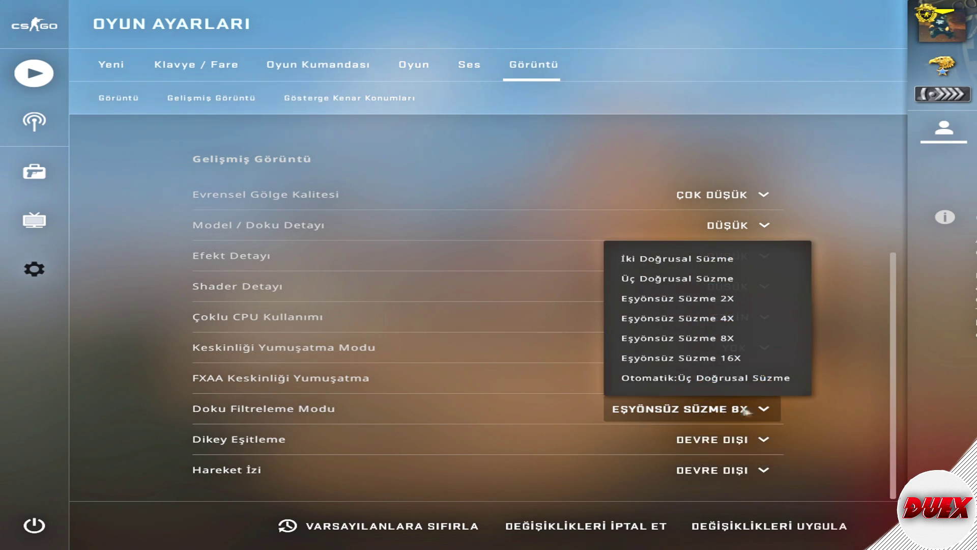
left_click(667, 262)
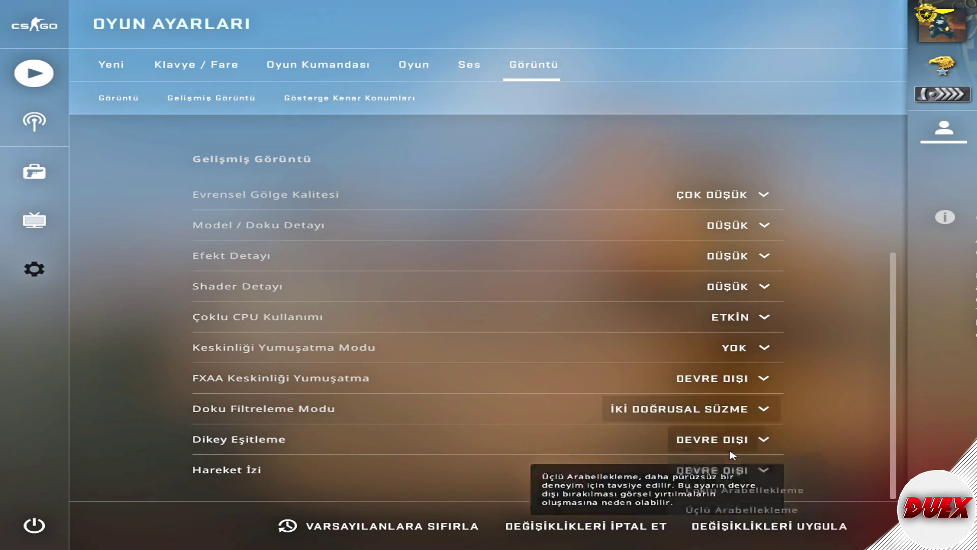
- Set both Dikey Eşitleme and Hareket İzi to Devre Dışı
left_click(725, 466)
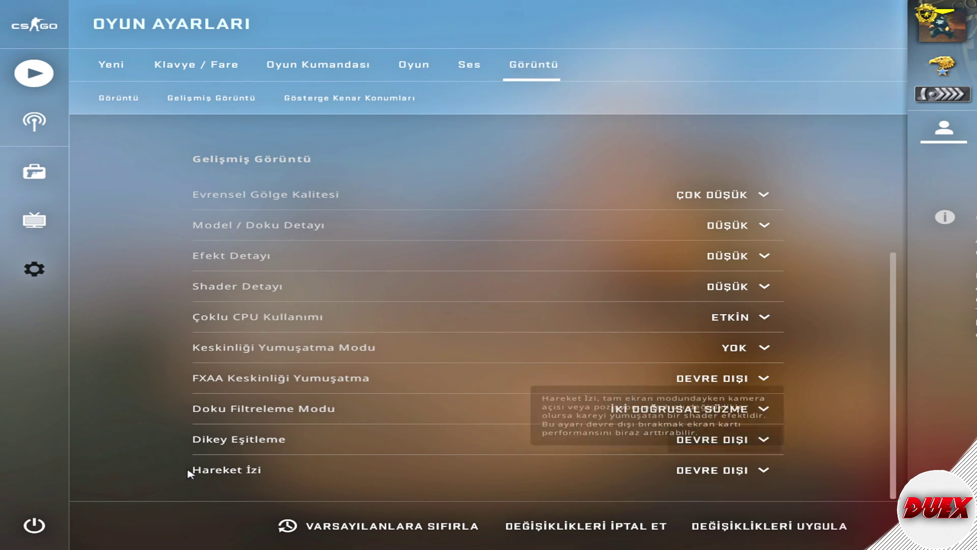
left_click(757, 470)
left_click(678, 497)
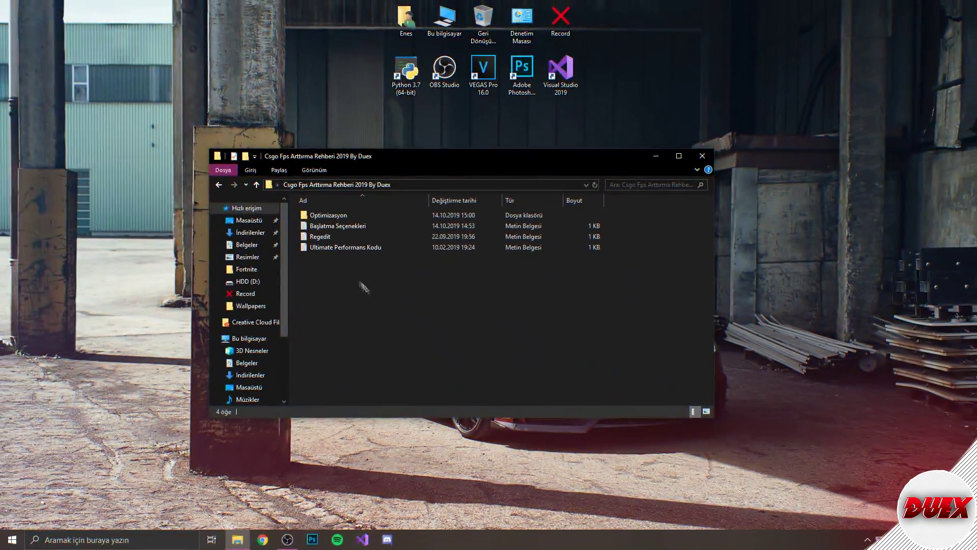
- In File Explorer, run the Fps Booster By Duex batch file from the Optimizasyon\Fps folder as administrator
double_click(325, 215)
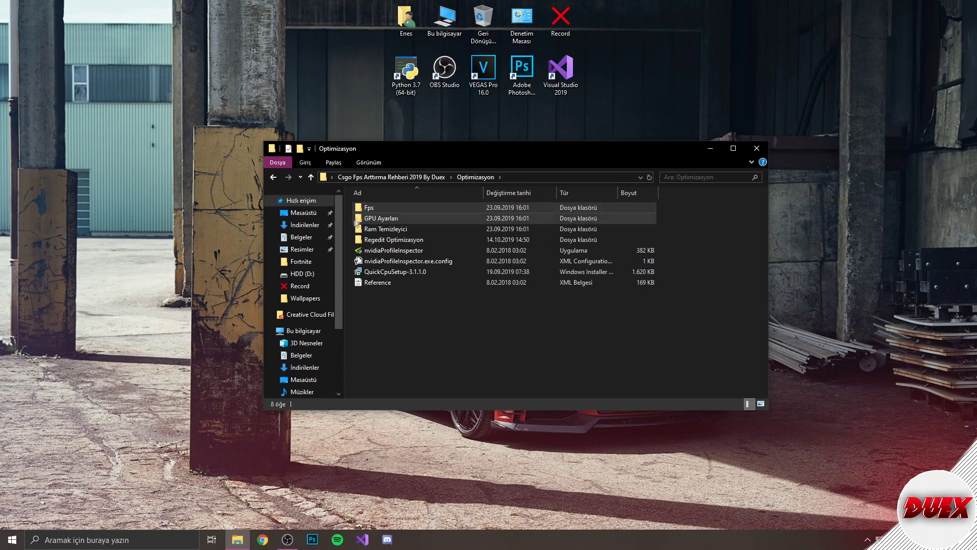
double_click(369, 208)
left_click_drag(407, 152, 287, 148)
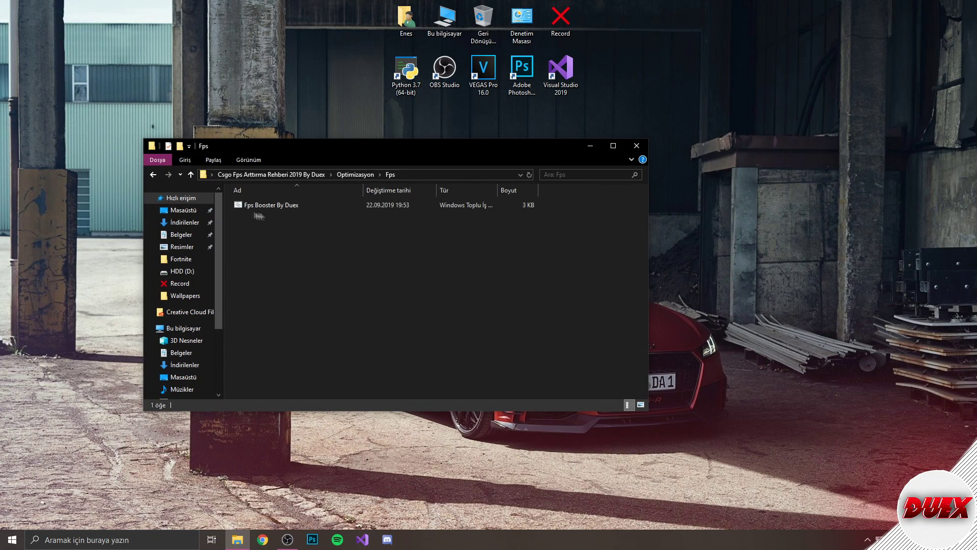
right_click(268, 206)
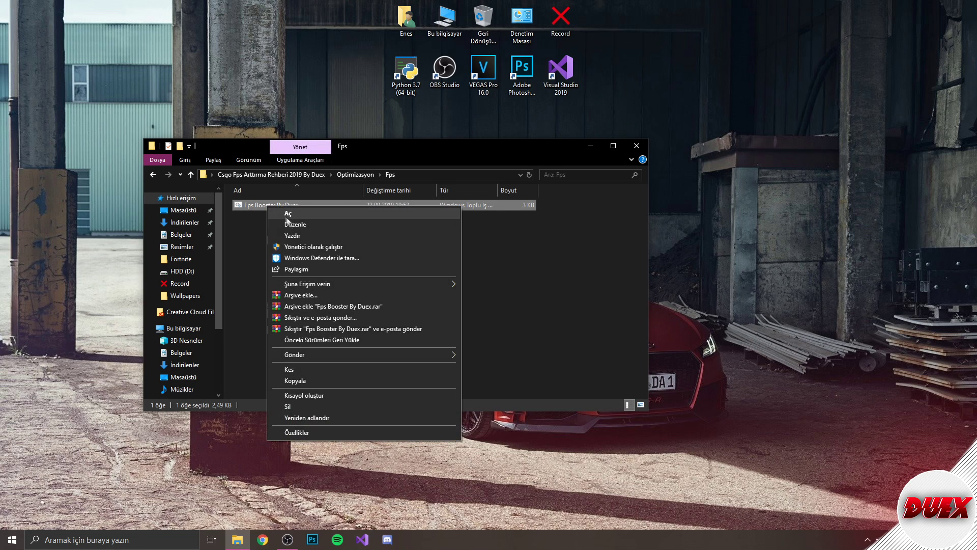
left_click(301, 247)
left_click_drag(236, 51, 404, 103)
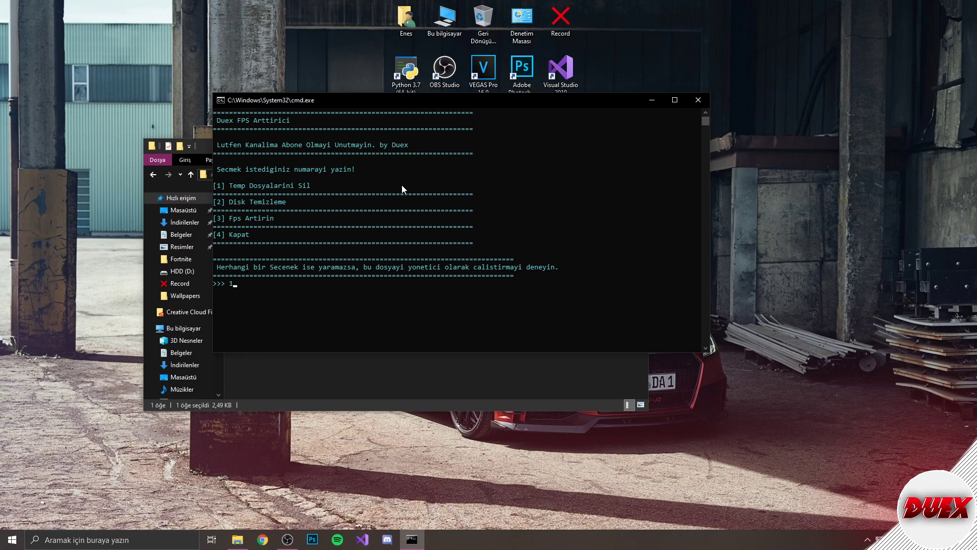
- Run option 1, Temp Dosyalarini Sil, and spread apart the Temp and Prefetch folder windows it opens
key("Return")
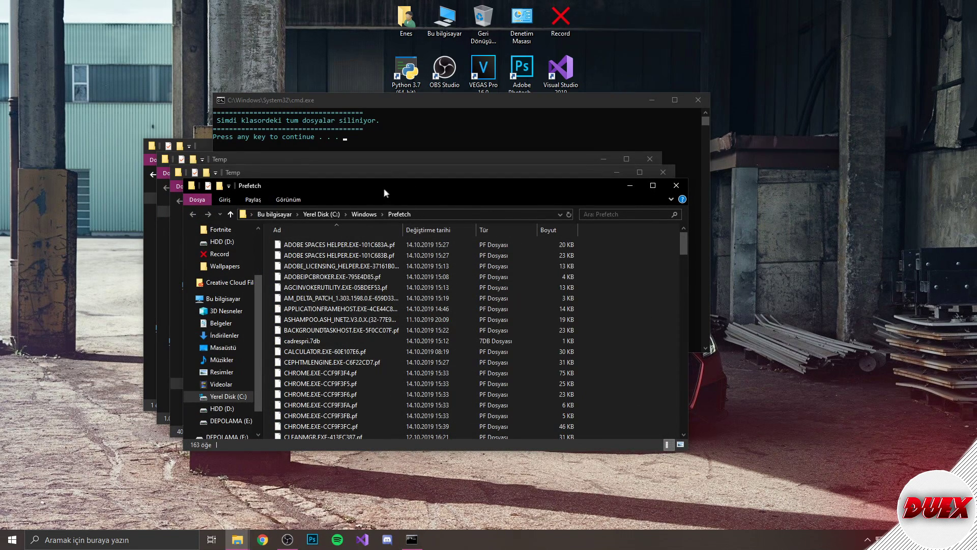
left_click_drag(385, 192, 615, 231)
left_click_drag(305, 172, 359, 53)
left_click_drag(178, 294, 189, 215)
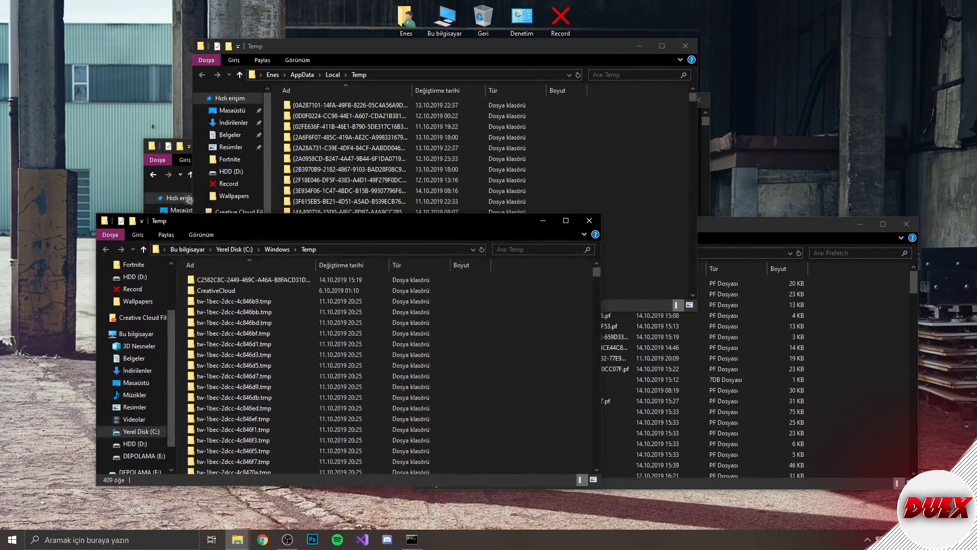
left_click(418, 543)
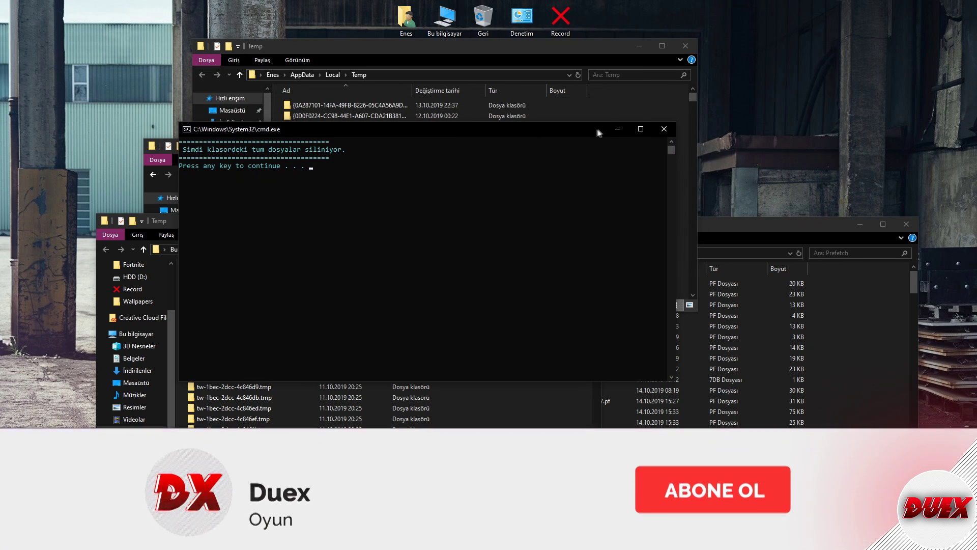
key("Return")
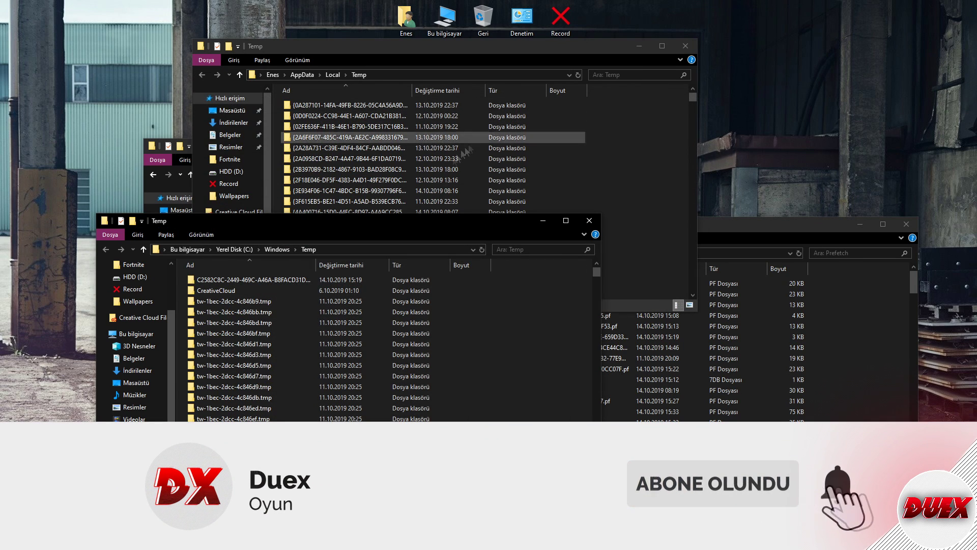
- Delete all files and folders in the AppData\Local\Temp window
left_click(379, 191)
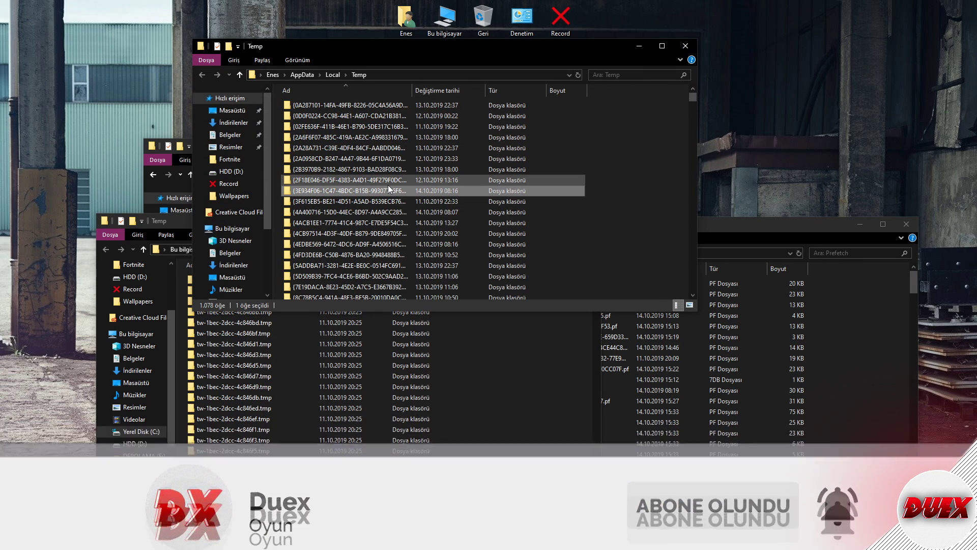
left_click_drag(615, 282, 433, 110)
key("ctrl+a")
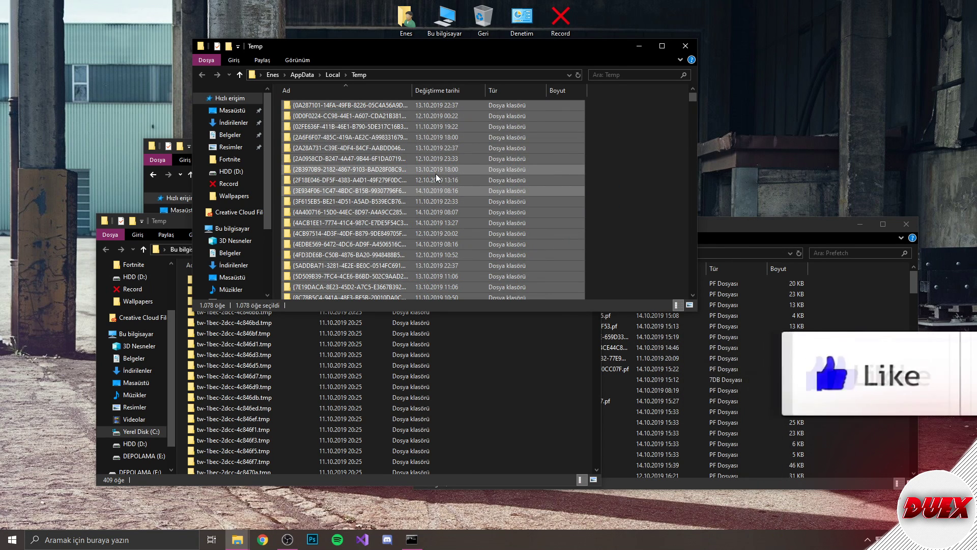
key("Delete")
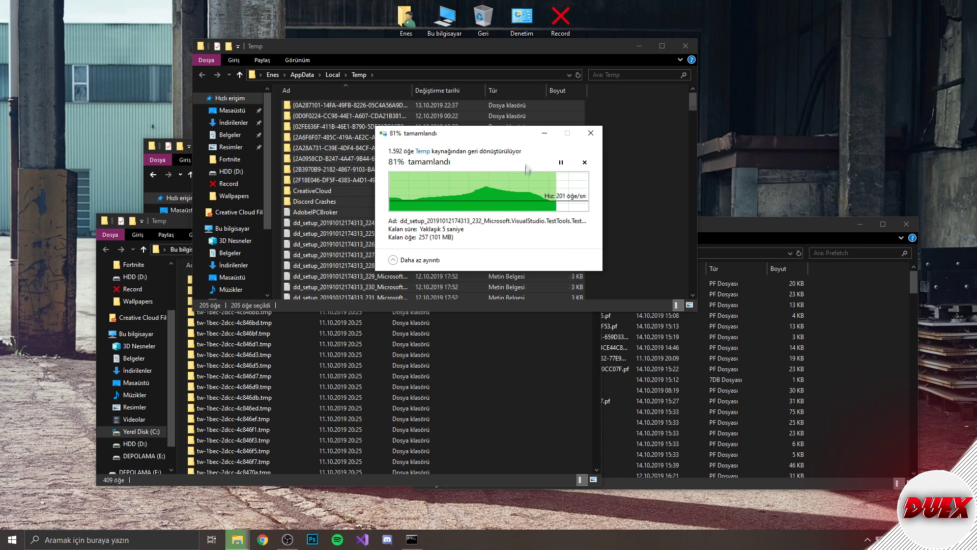
- Delete everything in the Windows\Temp folder, skipping the items in use in both Temp deletions
left_click(338, 364)
key("ctrl+a")
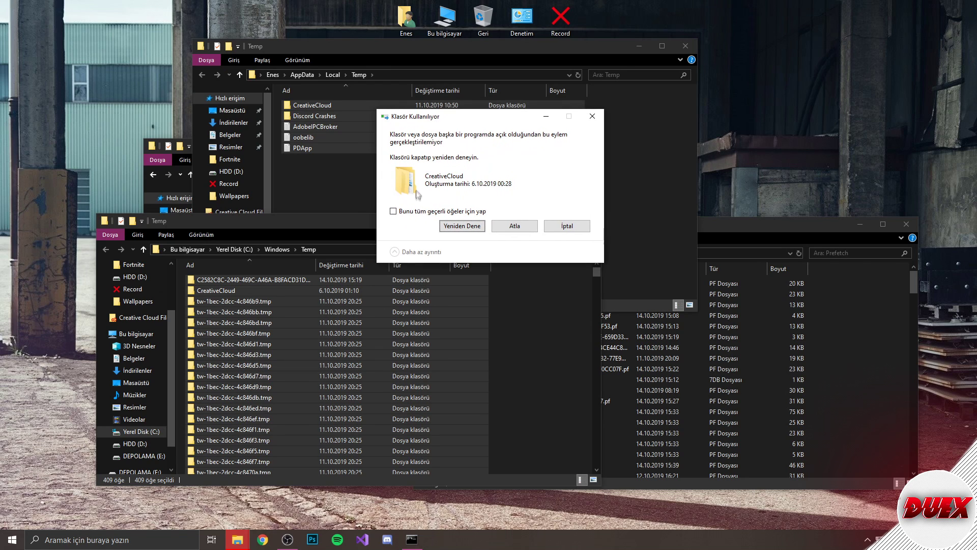
left_click(484, 224)
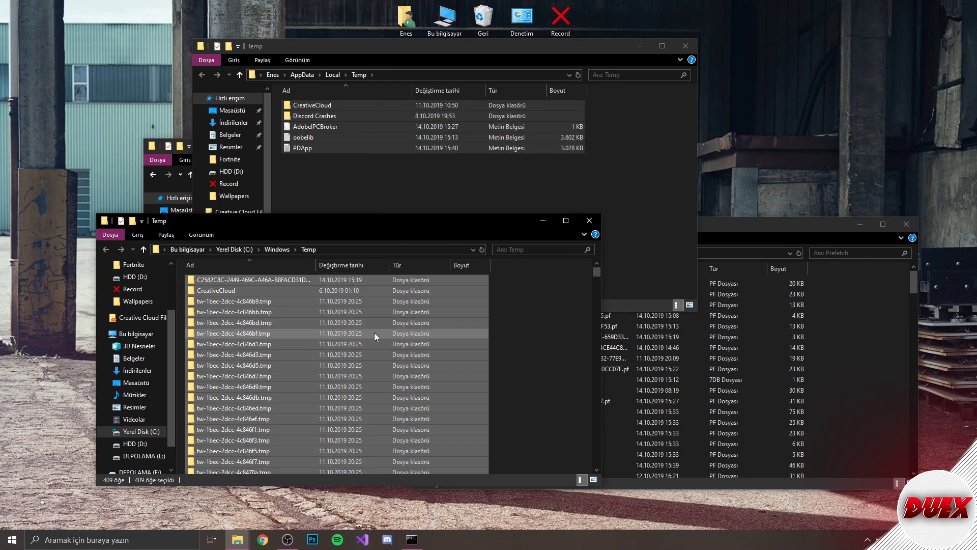
key("Delete")
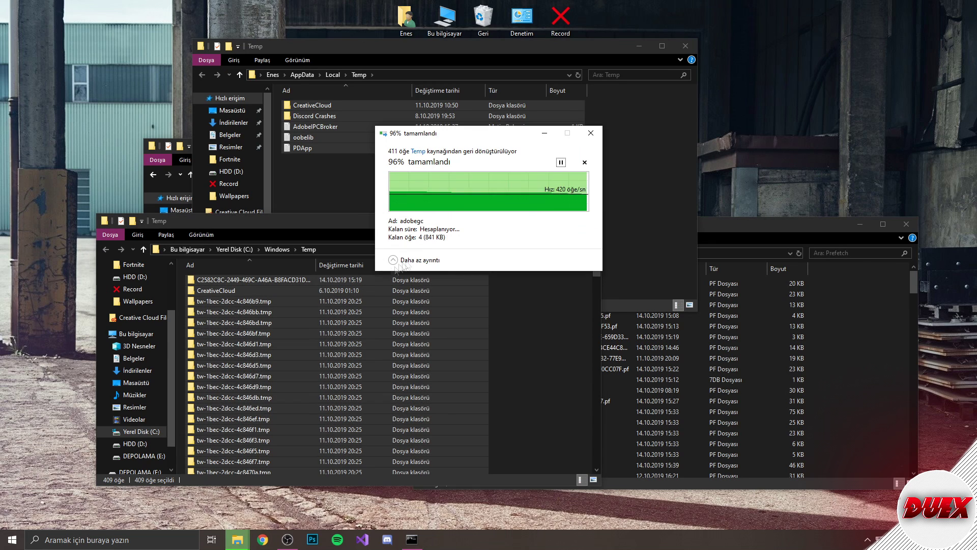
left_click(513, 242)
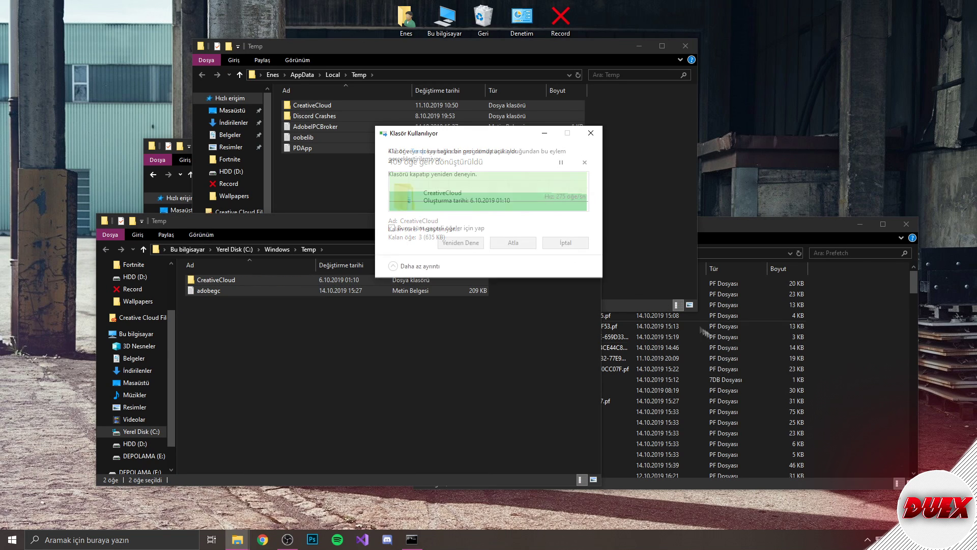
left_click(514, 243)
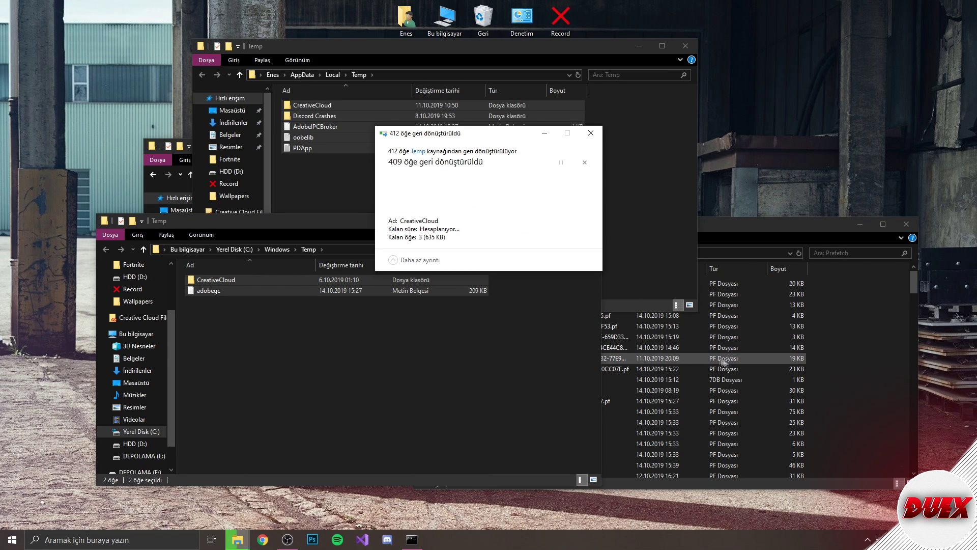
- Delete all files in the Windows\Prefetch folder, skipping every file that is in use
left_click(615, 364)
left_click(614, 366)
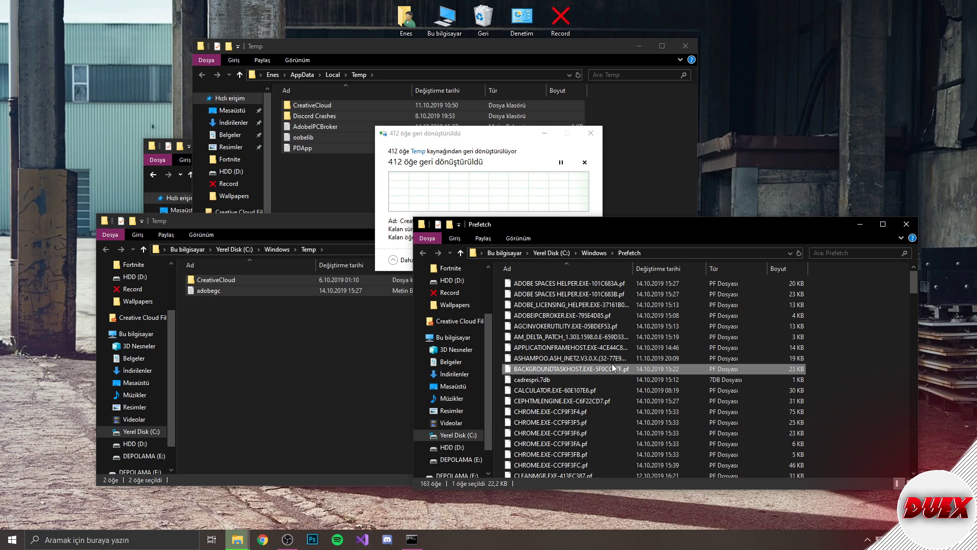
key("ctrl+a")
right_click(567, 324)
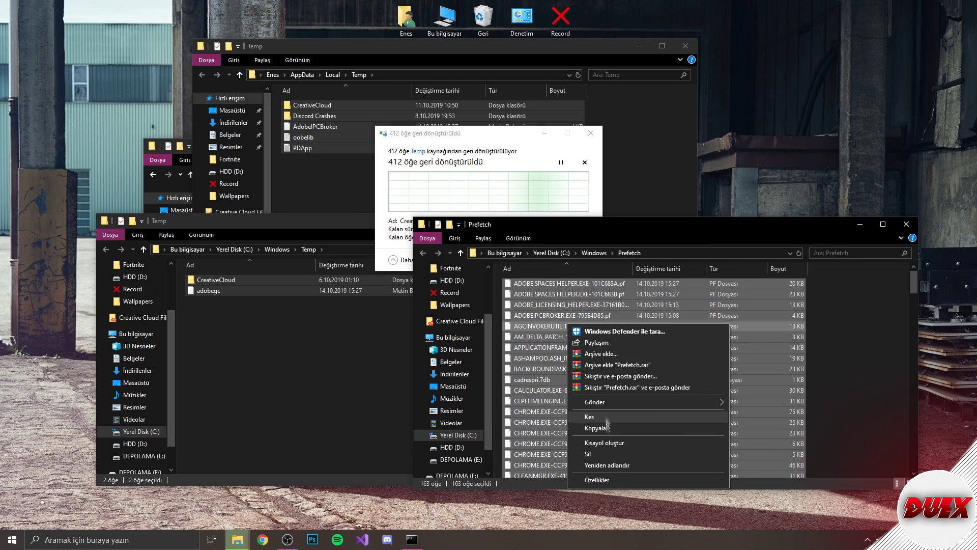
left_click(602, 454)
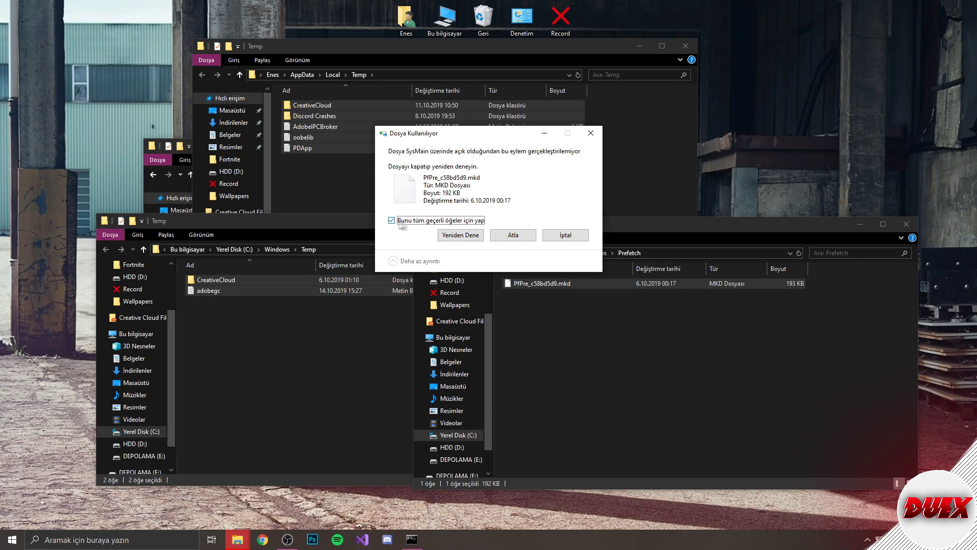
left_click(494, 235)
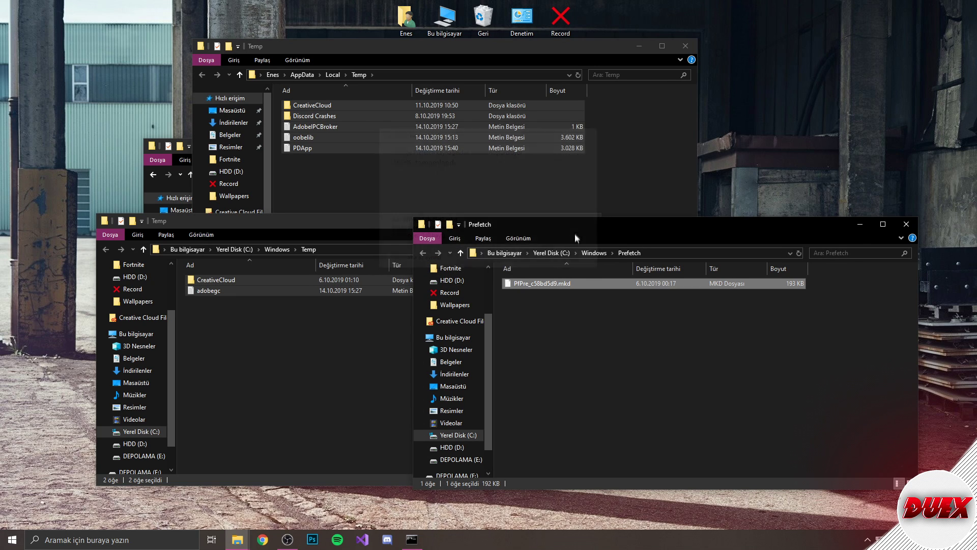
- Close the Prefetch window and both Temp folder windows
left_click(903, 225)
left_click(590, 220)
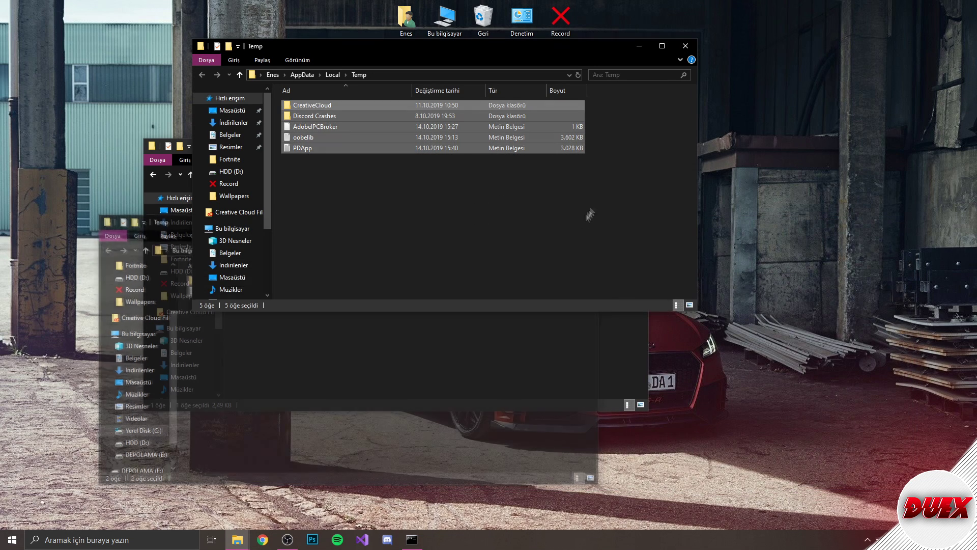
left_click(685, 46)
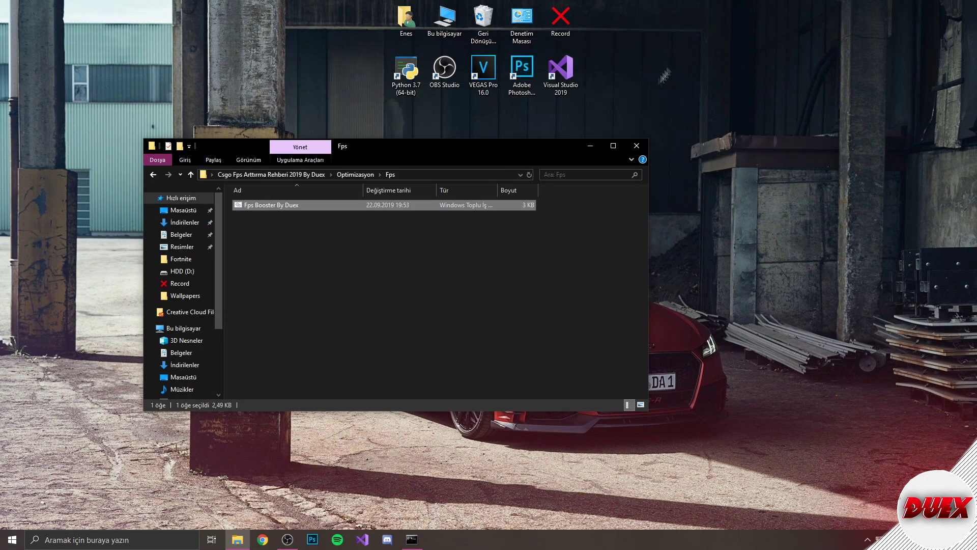
- Empty the Recycle Bin from the desktop and confirm the permanent deletion
right_click(480, 17)
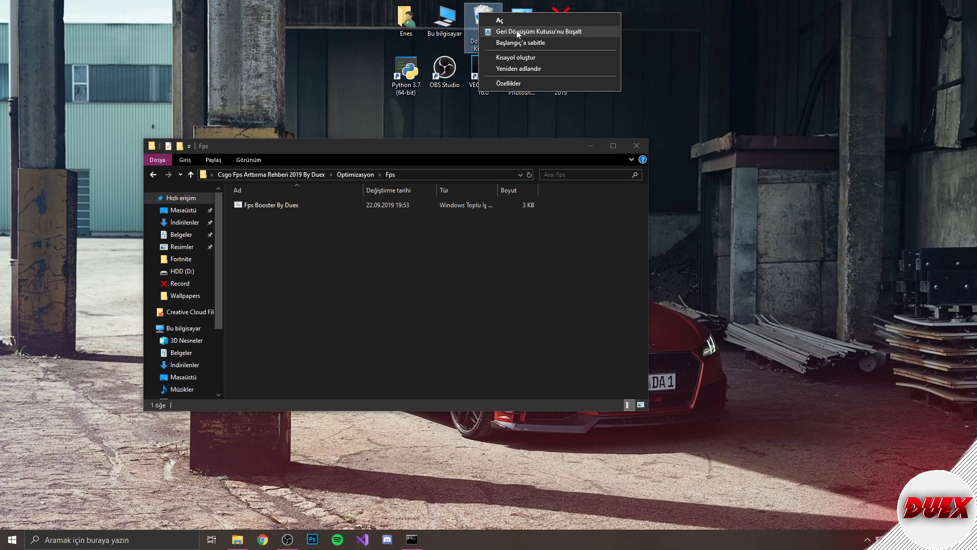
left_click(519, 32)
left_click(528, 279)
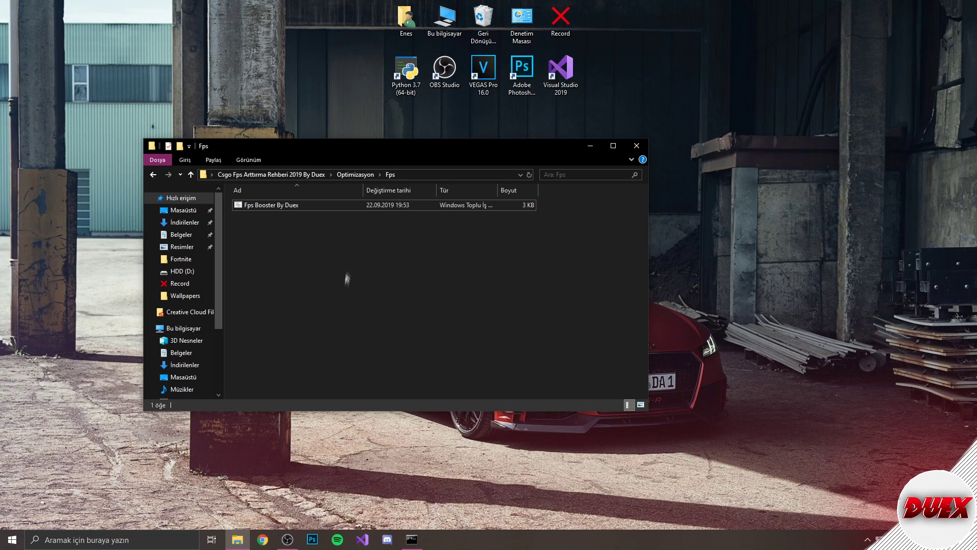
left_click_drag(329, 148, 347, 156)
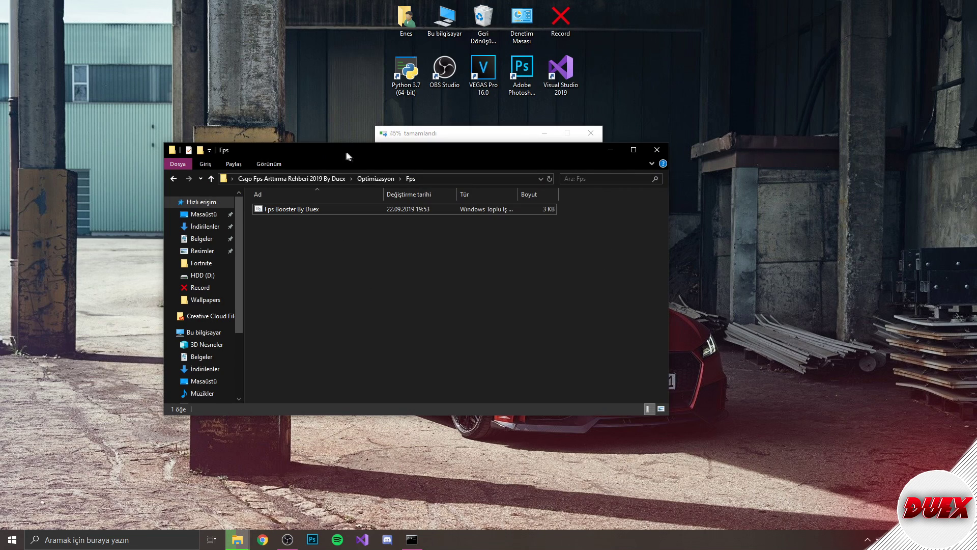
left_click(427, 134)
- Return to the FPS booster script's menu and run option 2, Disk Temizleme, for drive C:
left_click(411, 538)
key("Return")
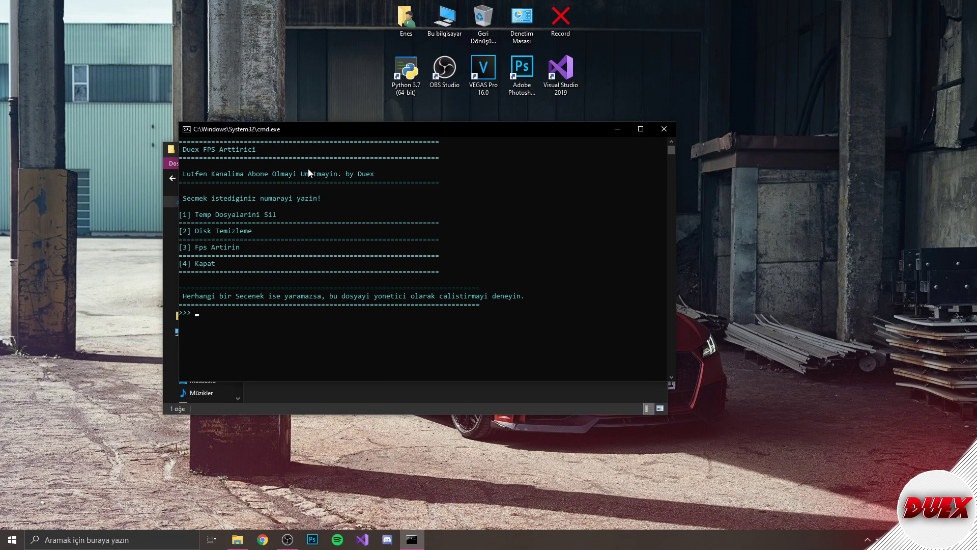
type("2")
key("Return")
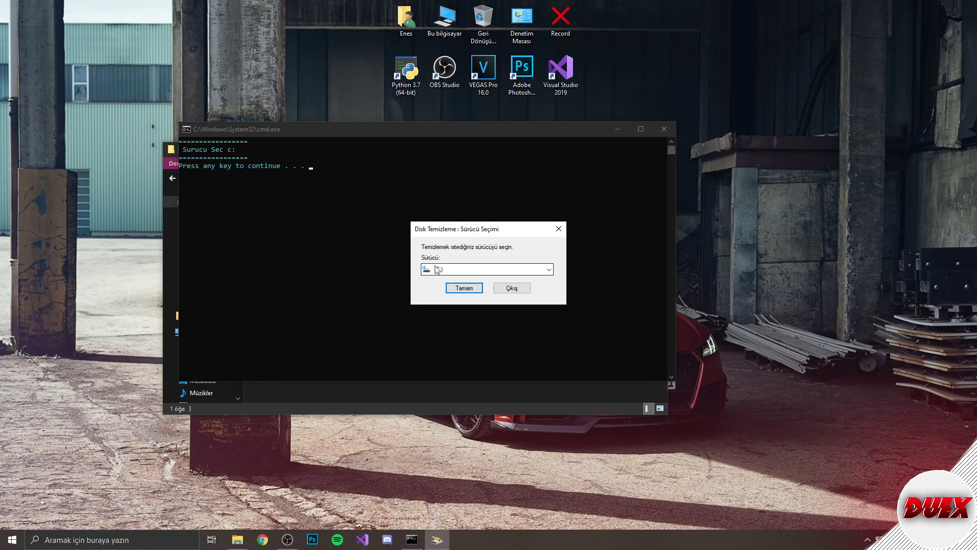
left_click(457, 288)
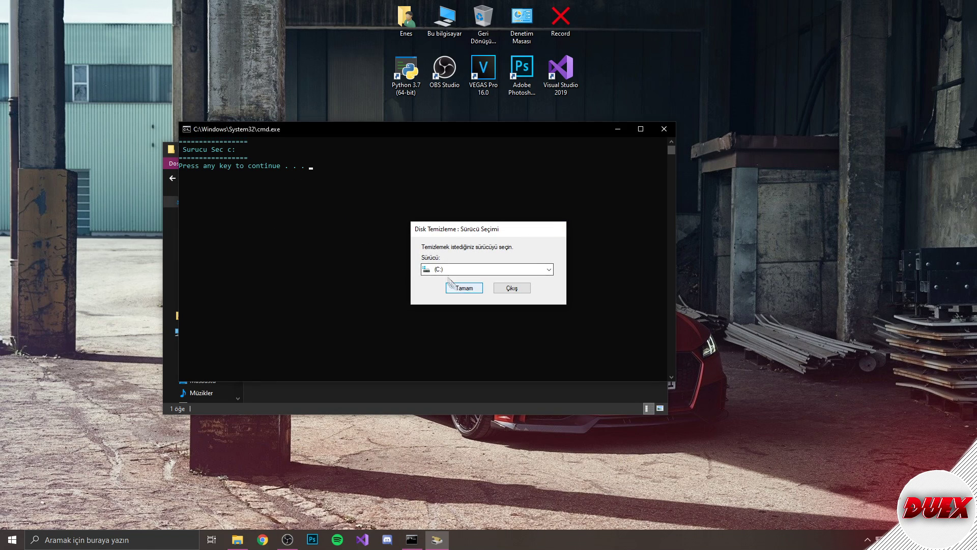
left_click_drag(459, 237, 475, 227)
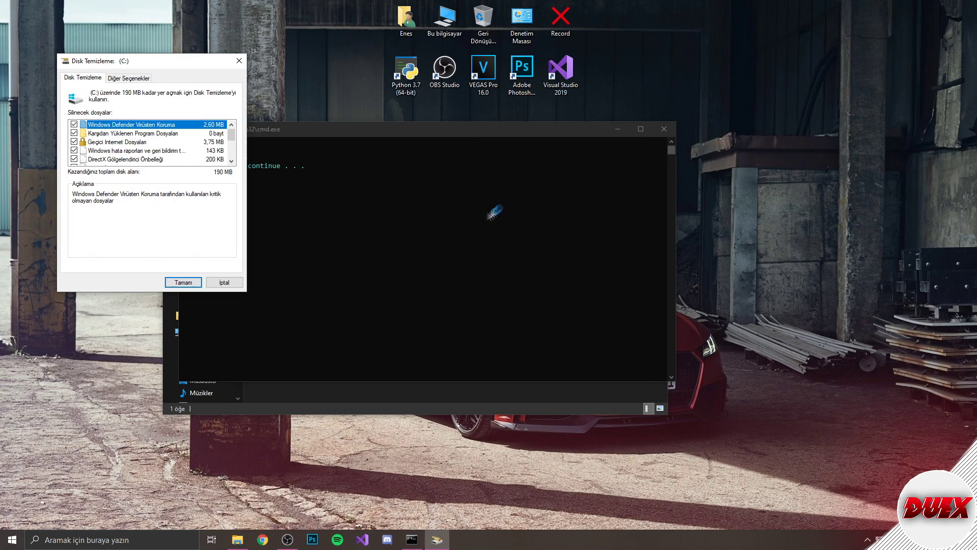
- Exclude İndirilenler from the files Disk Temizleme deletes and check that the other categories are ticked
left_click_drag(162, 54, 255, 114)
scroll(187, 198, "down", 3)
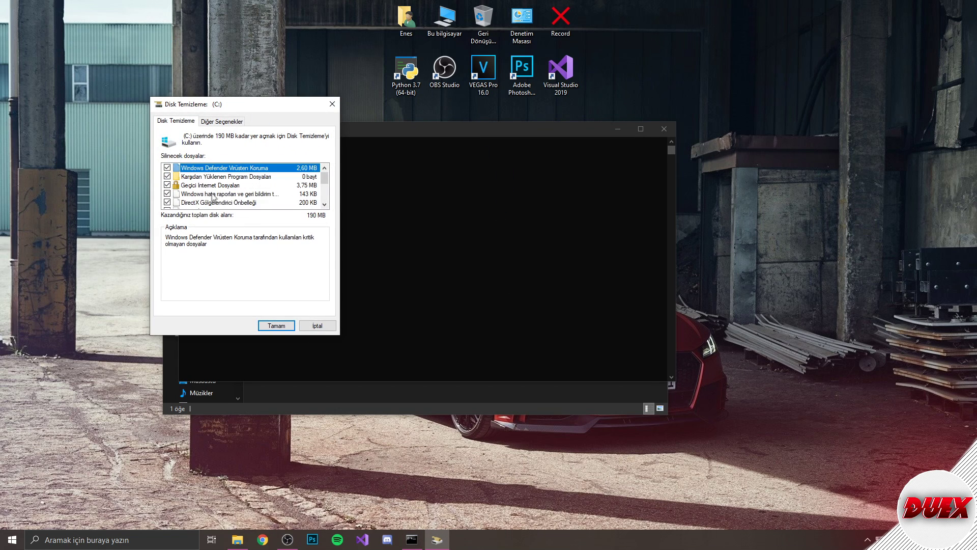
scroll(178, 178, "up", 1)
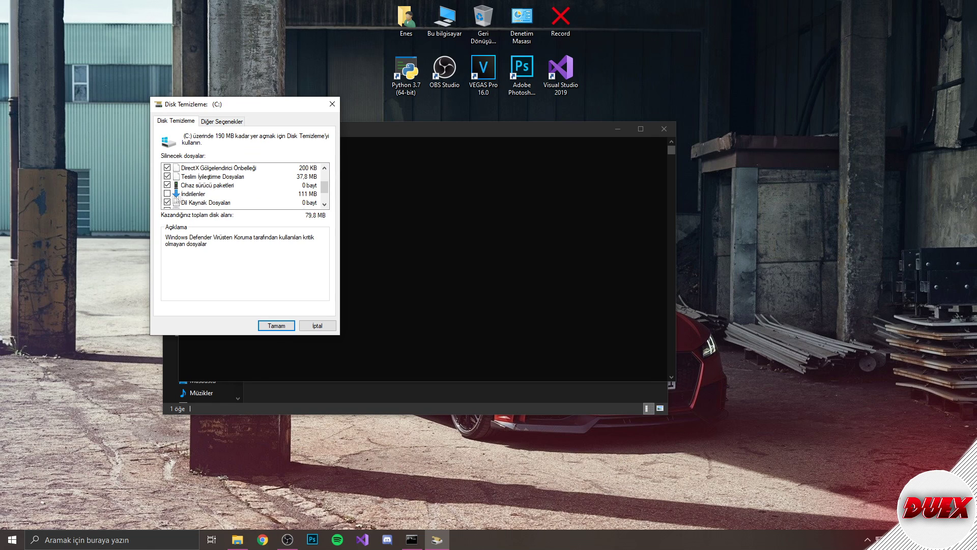
scroll(184, 190, "up", 1)
scroll(185, 187, "down", 2)
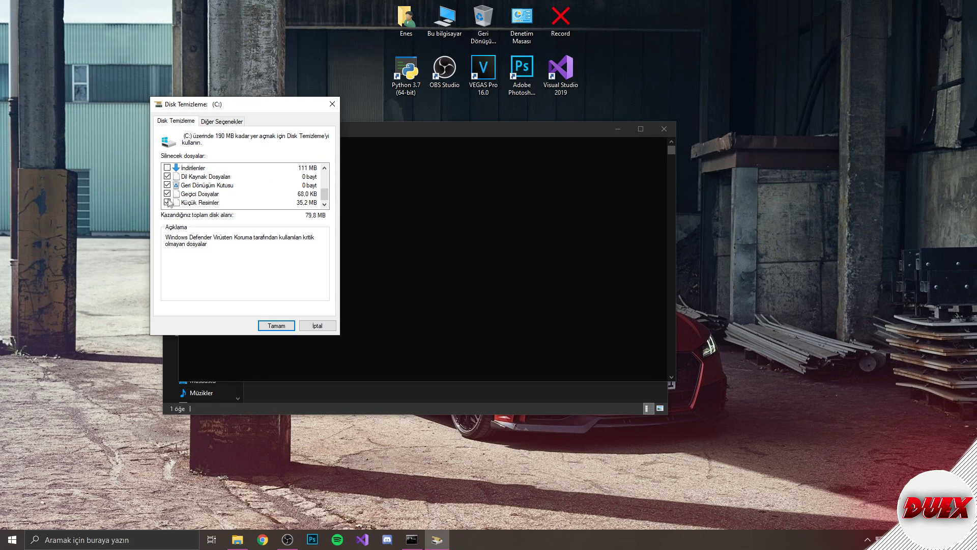
scroll(173, 203, "up", 2)
scroll(173, 189, "down", 2)
scroll(172, 196, "up", 2)
scroll(170, 188, "down", 2)
scroll(172, 185, "up", 2)
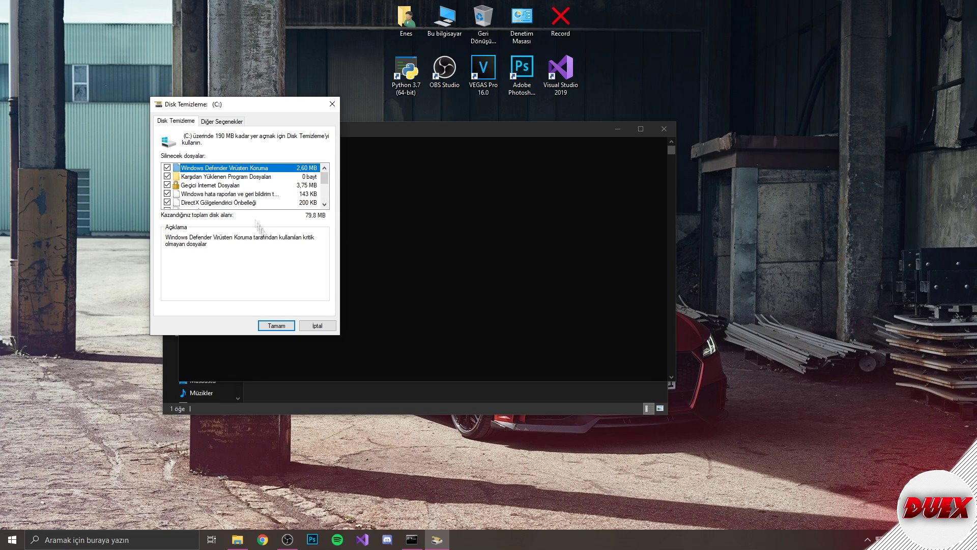
- Permanently delete the ticked Disk Temizleme files and return to the script's menu
left_click(276, 325)
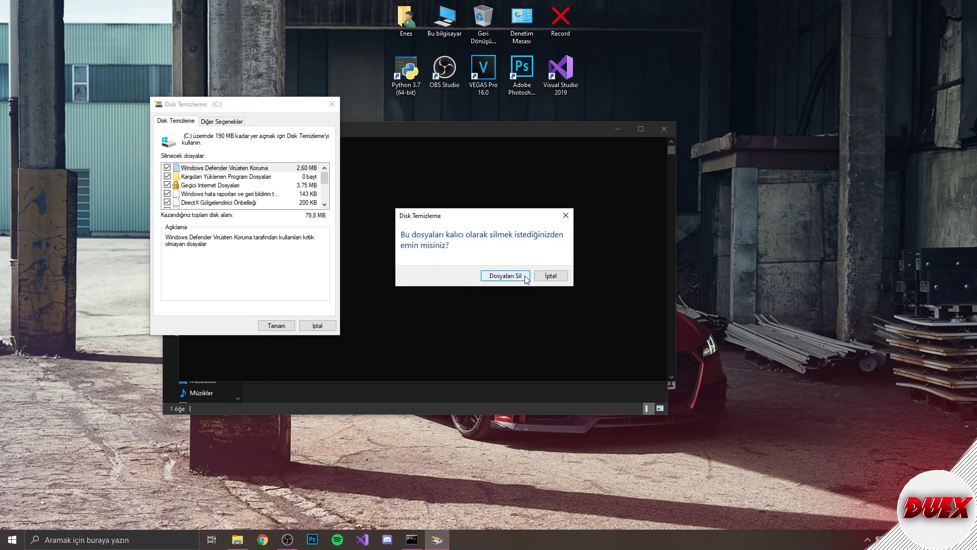
left_click(506, 276)
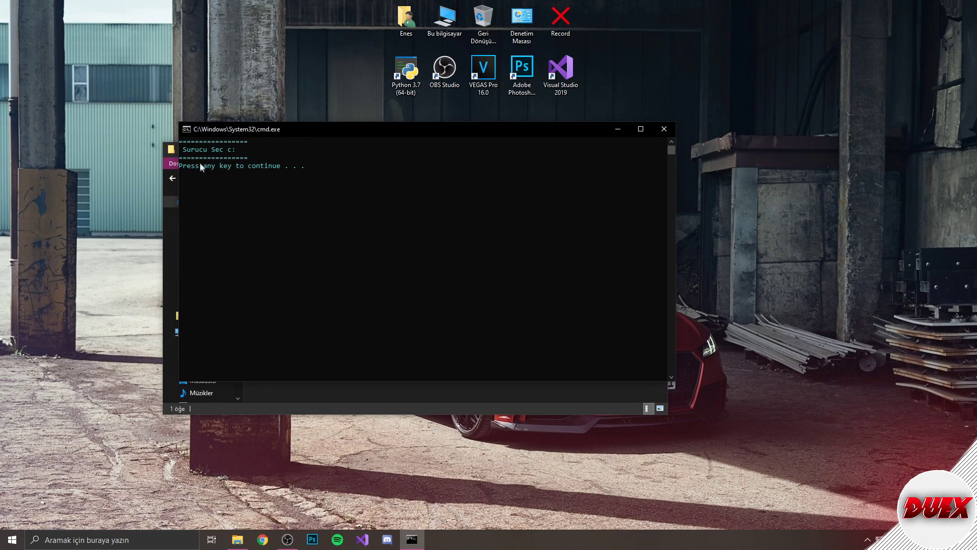
key("Return")
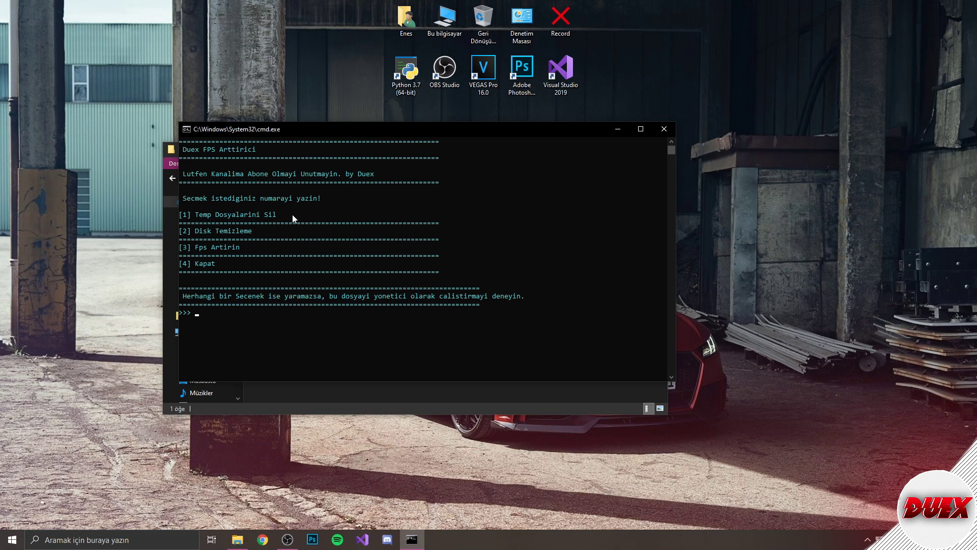
- Run option 3, Fps Artirin, and exit the script with option 4, Kapat
type("3")
key("Return")
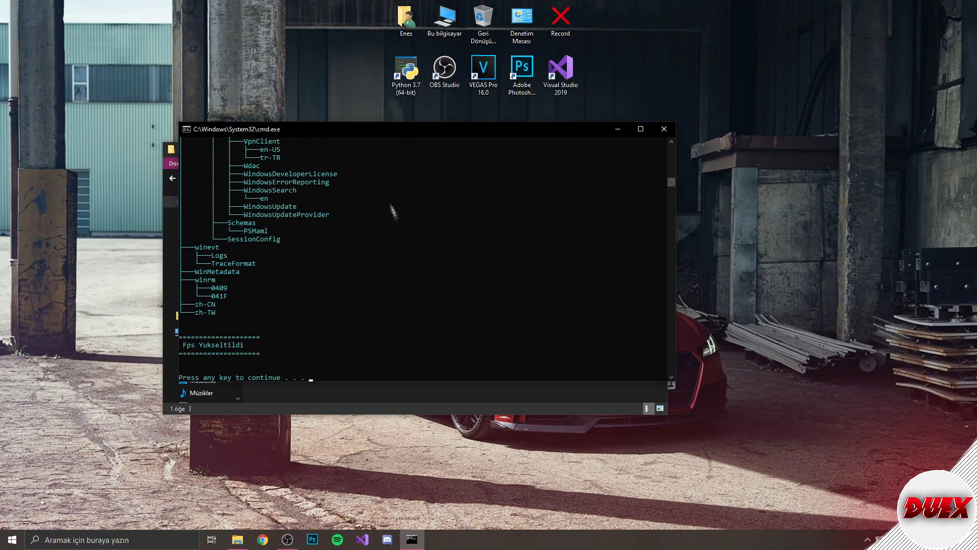
key("Return")
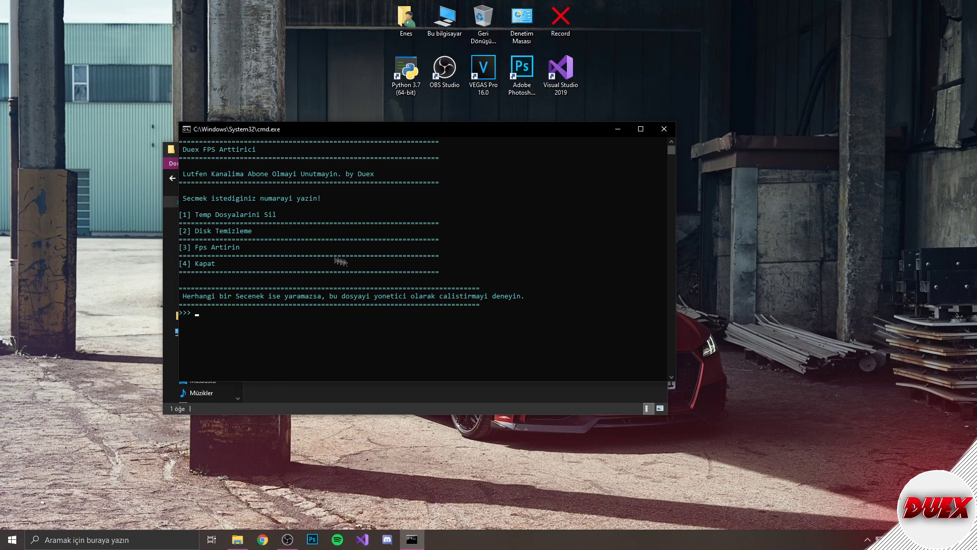
type("4")
key("Return")
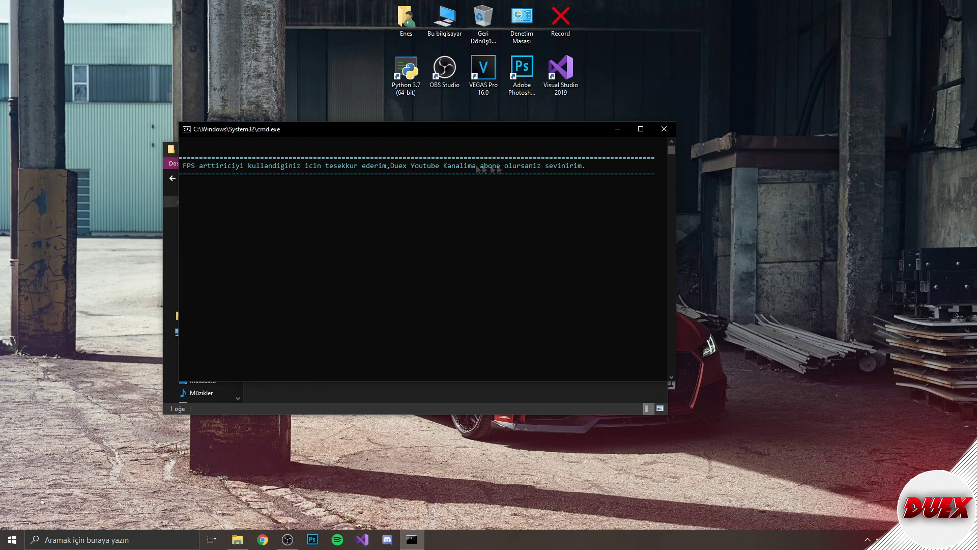
- Open the Amd folder inside Optimizasyon\GPU Ayarları
left_click_drag(349, 153, 409, 135)
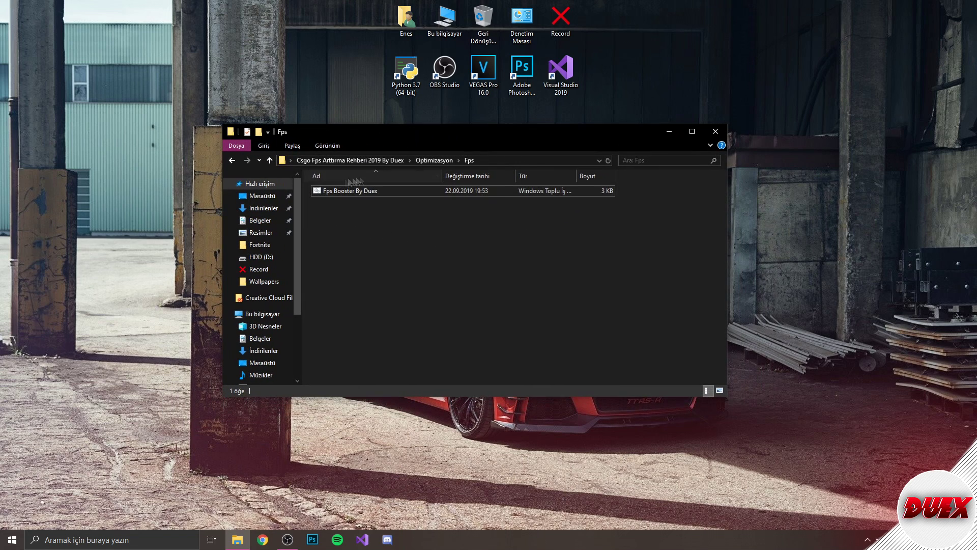
left_click(232, 159)
left_click(420, 339)
double_click(344, 203)
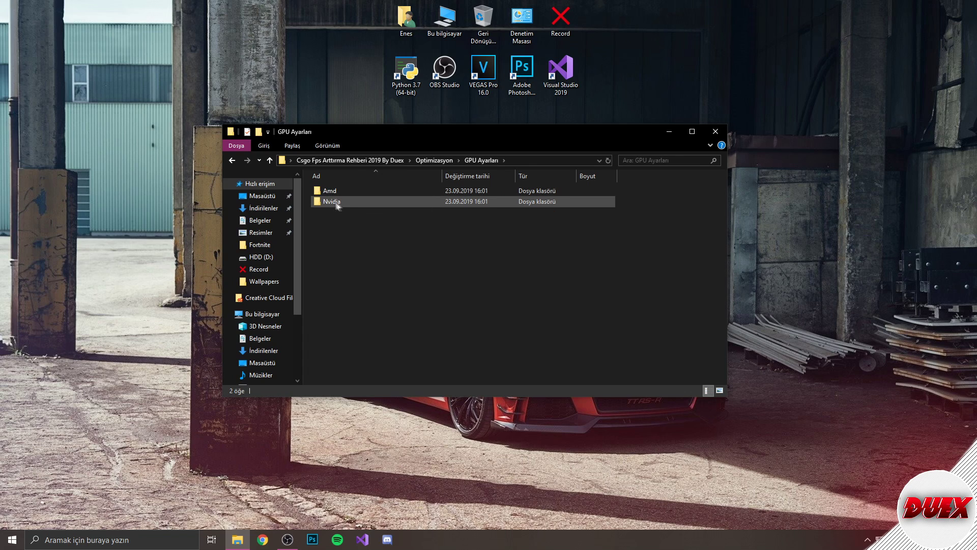
double_click(329, 189)
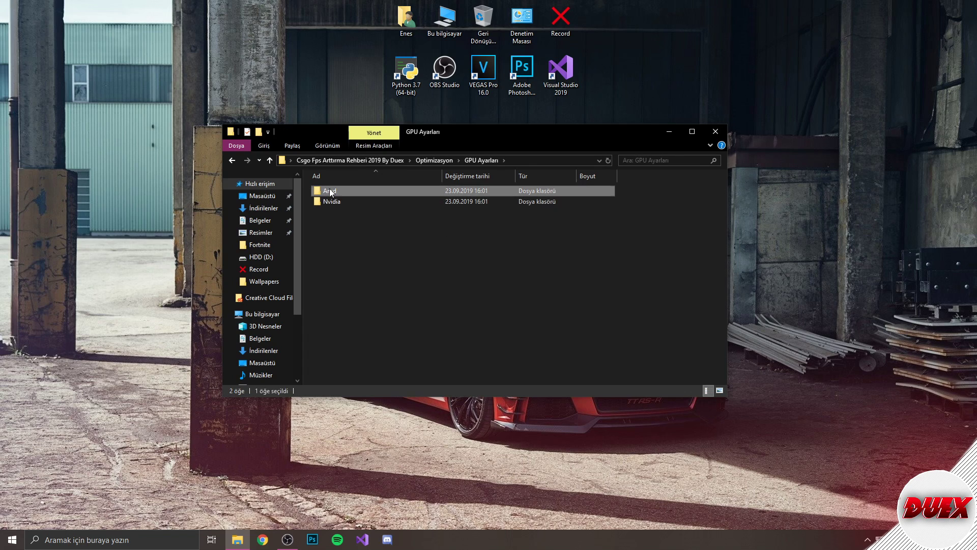
left_click_drag(428, 248, 449, 246)
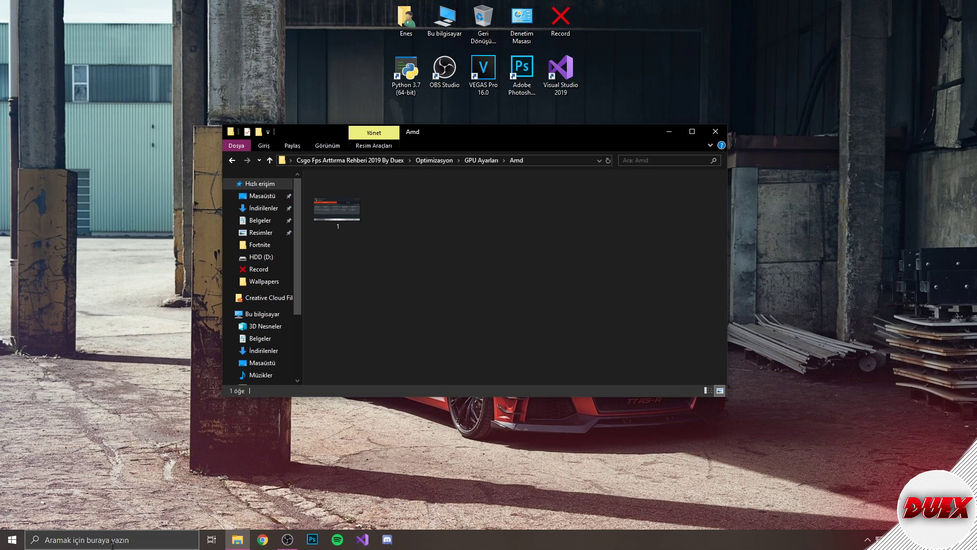
- Search Windows for "amd radeon settings"
left_click(142, 539)
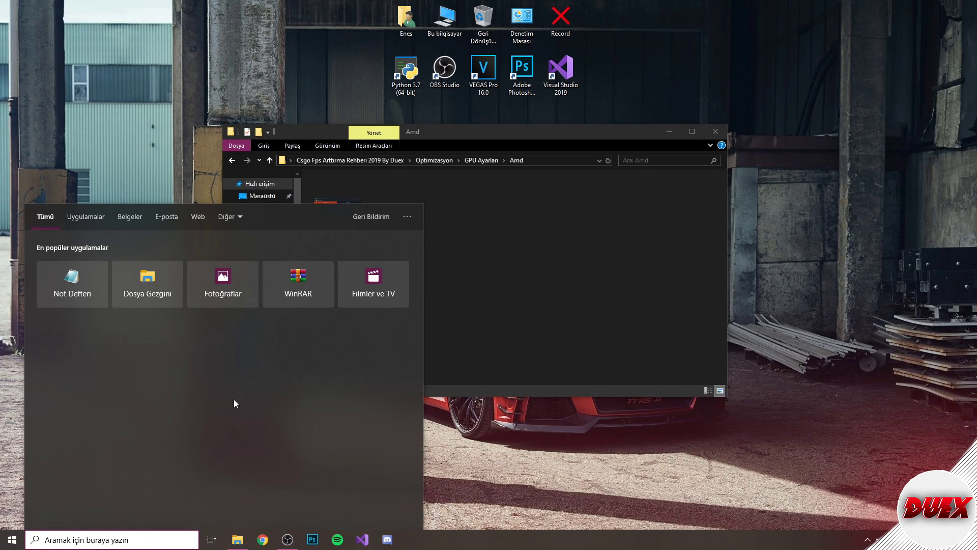
type("am")
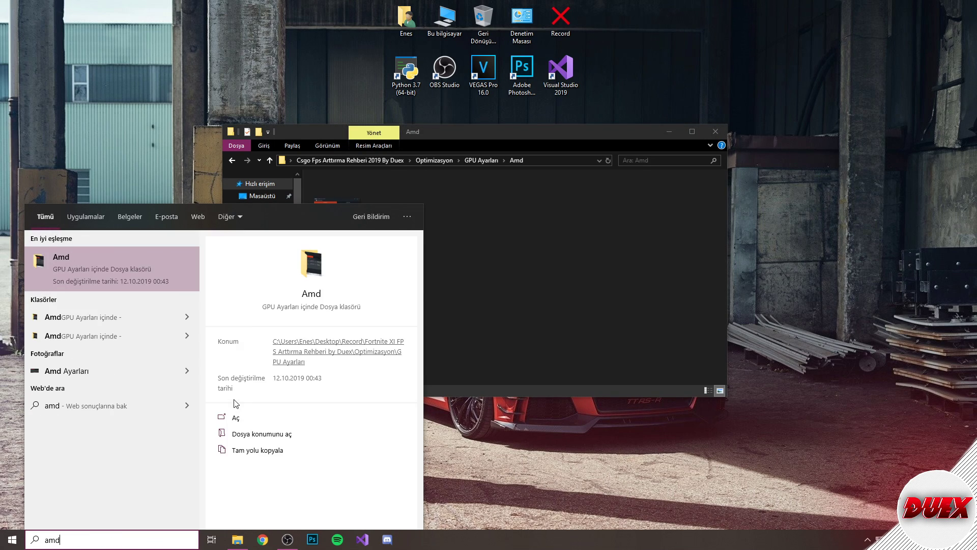
type("d")
key("BackSpace")
key("BackSpace")
key("BackSpace")
type("rade")
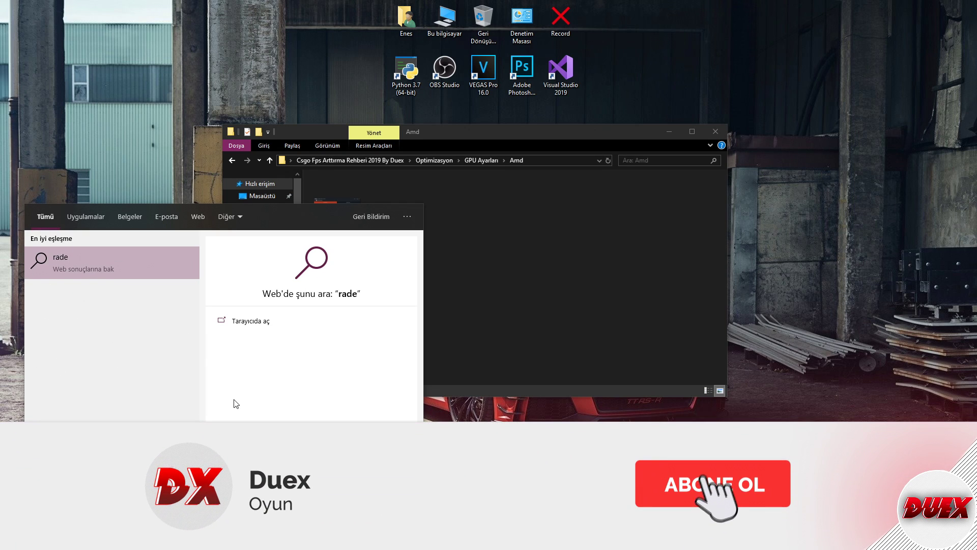
type("on")
key("BackSpace")
key("BackSpace")
key("BackSpace")
key("BackSpace")
key("BackSpace")
key("BackSpace")
type("a")
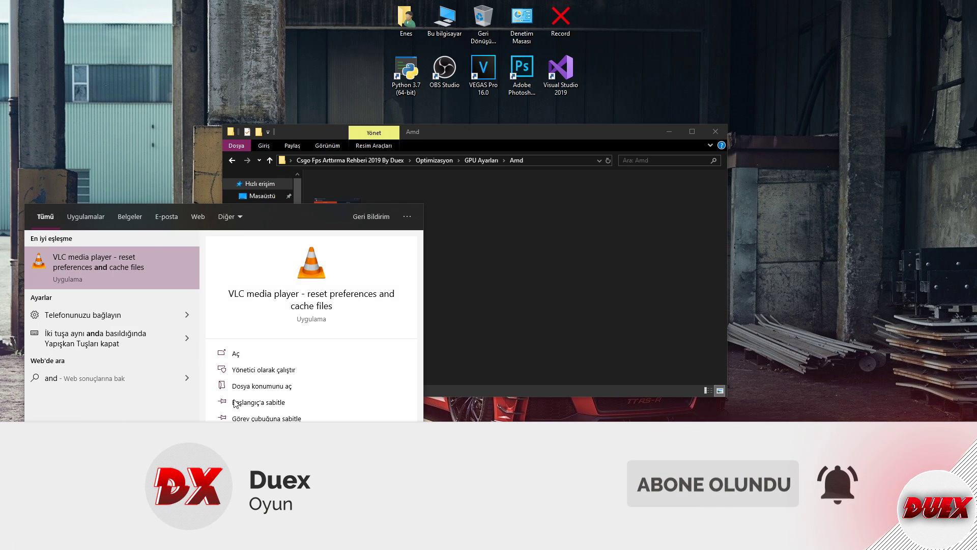
type("md radeon settings")
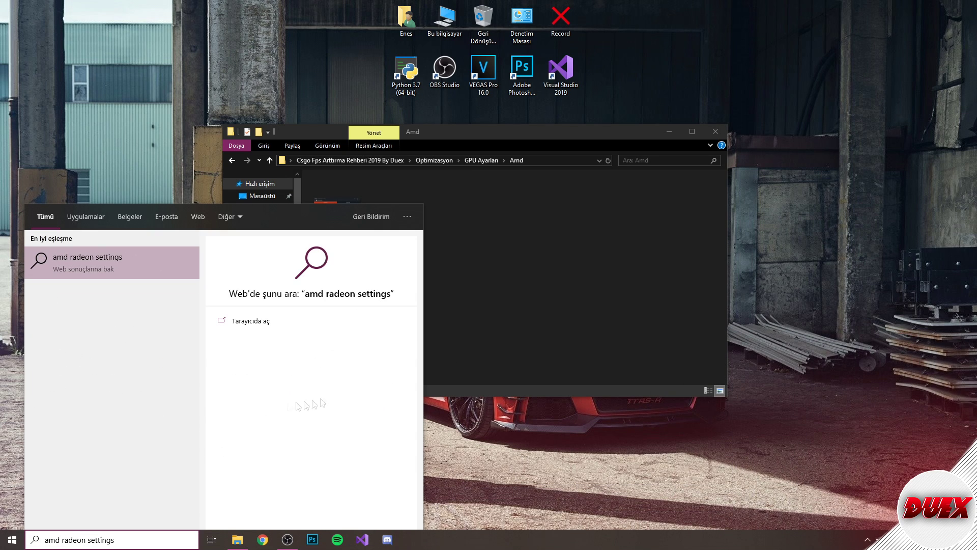
- Replace the Windows search term with "nvidia", and dismiss the search to return to the Amd folder
key("ctrl+a")
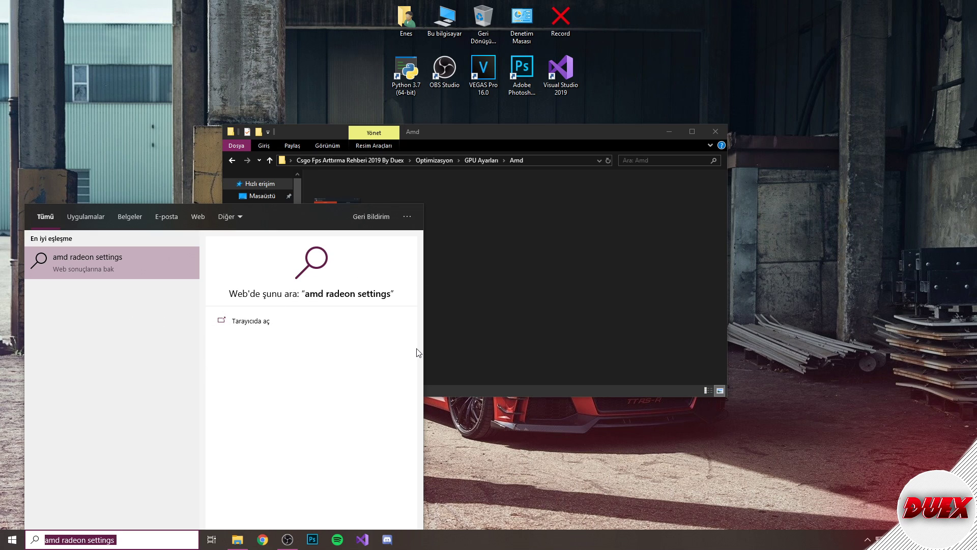
type("nvidia")
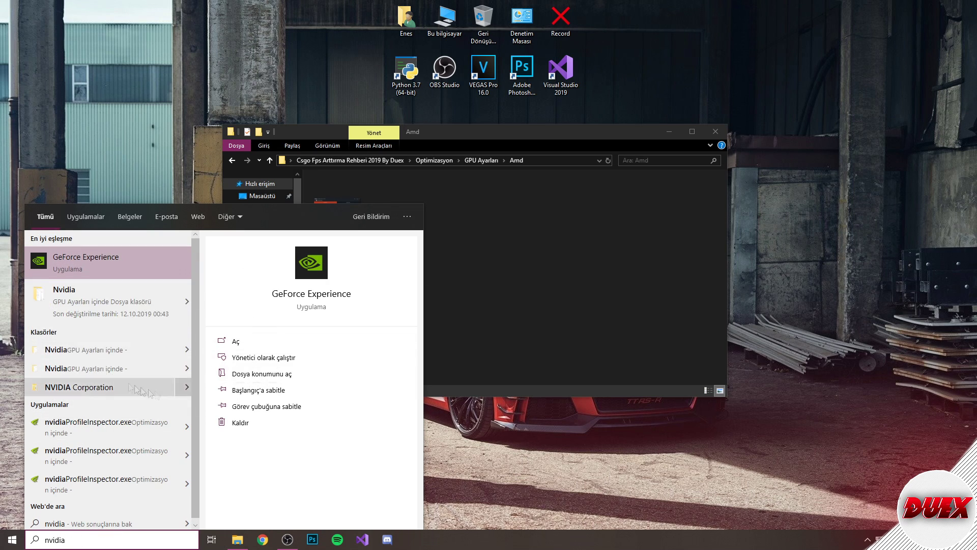
left_click(551, 292)
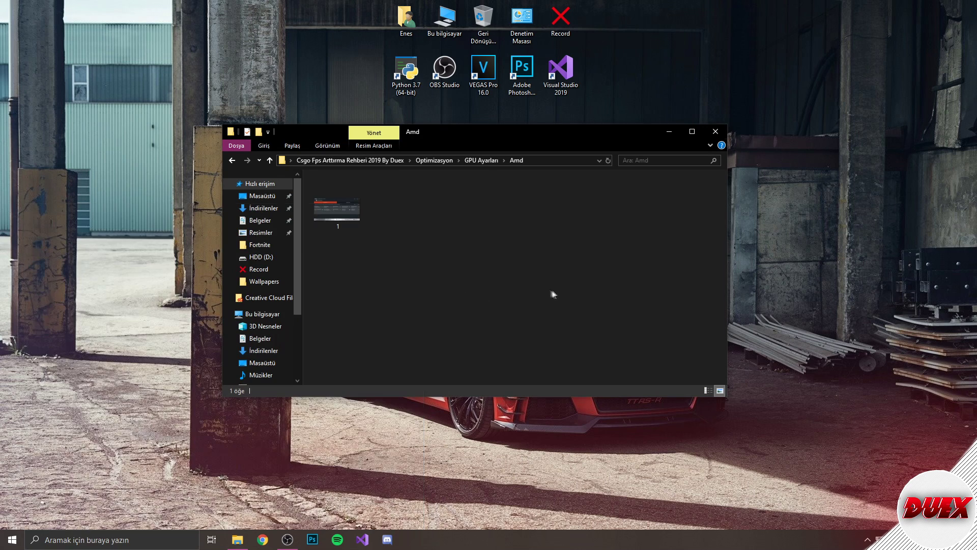
- Return to the GPU Ayarları folder, launch NVIDIA Denetim Masası from the desktop and place the two windows side by side
left_click(233, 160)
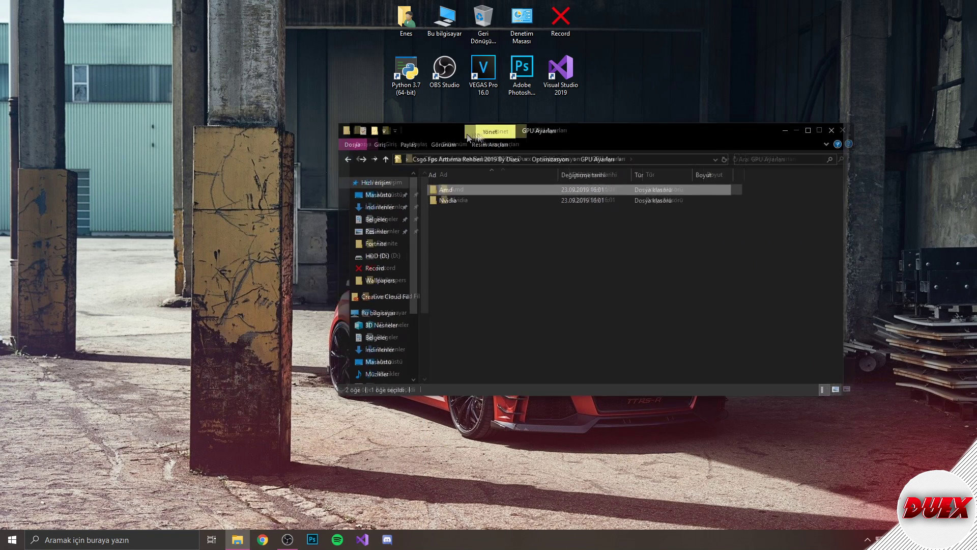
right_click(102, 162)
left_click(168, 224)
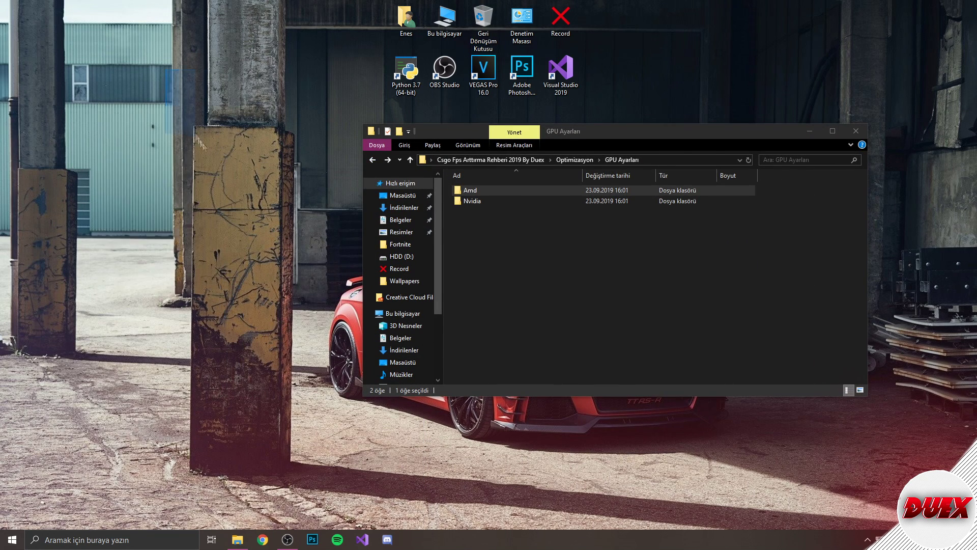
right_click(90, 168)
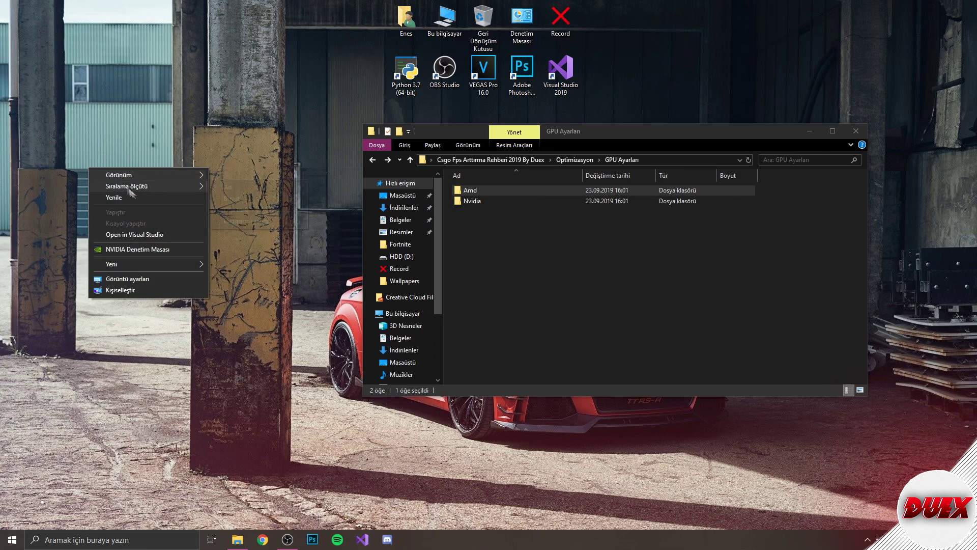
left_click(129, 248)
left_click(553, 252)
left_click_drag(540, 139, 704, 131)
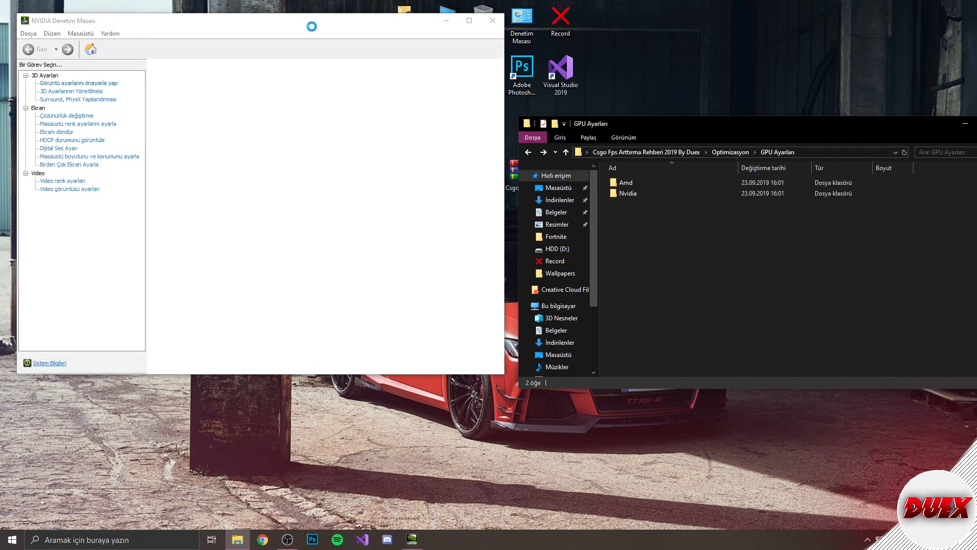
- View the image preview and 3D Ayarlarının Yönetilmesi pages, and open the Nvidia folder with the reference screenshots
left_click(96, 107)
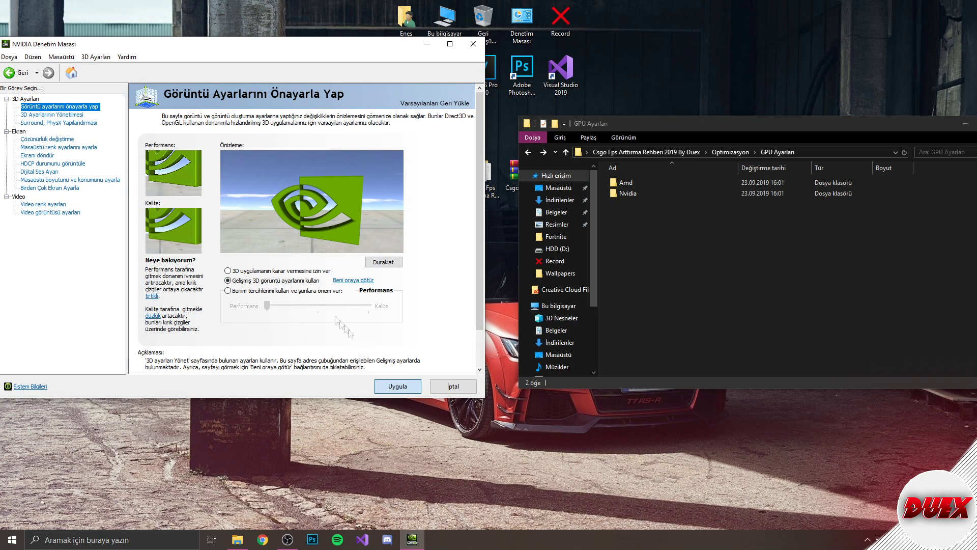
left_click(45, 114)
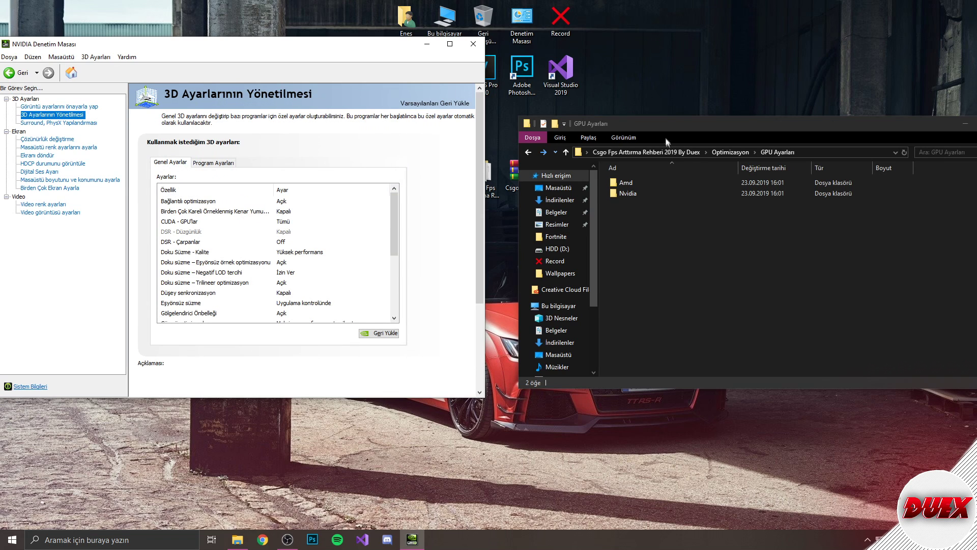
double_click(659, 193)
left_click_drag(825, 256, 704, 246)
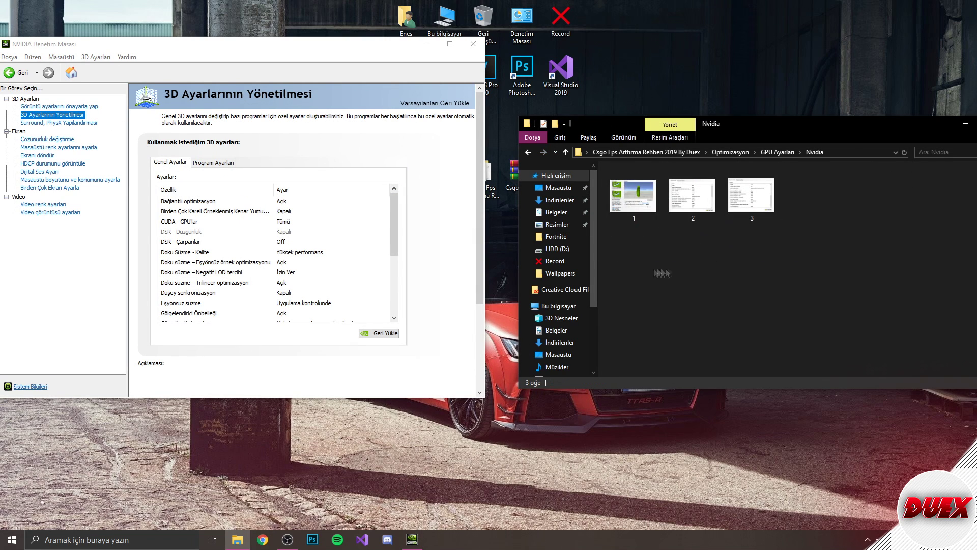
- Close NVIDIA Denetim Masası and go back from the Nvidia folder to Optimizasyon
left_click(473, 44)
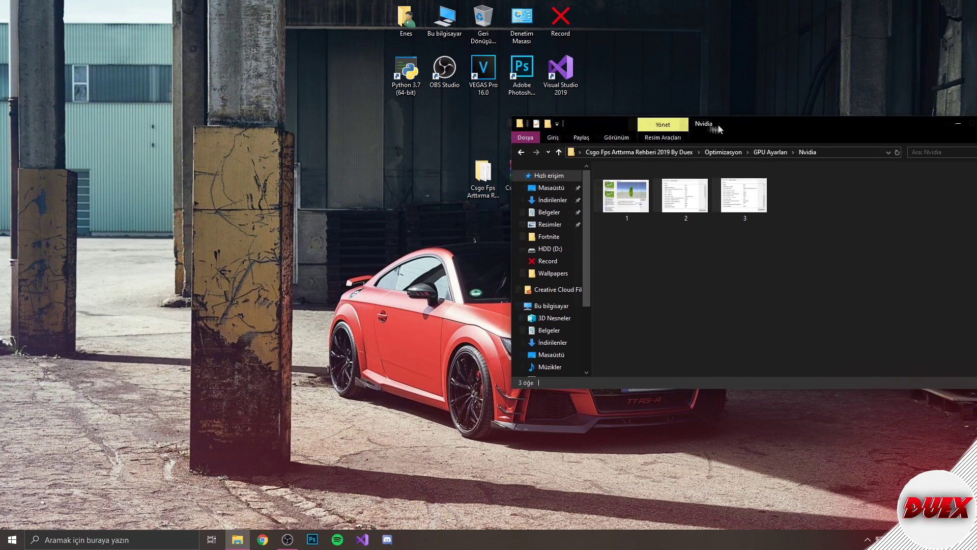
left_click_drag(712, 124, 369, 123)
left_click(186, 152)
left_click(186, 152)
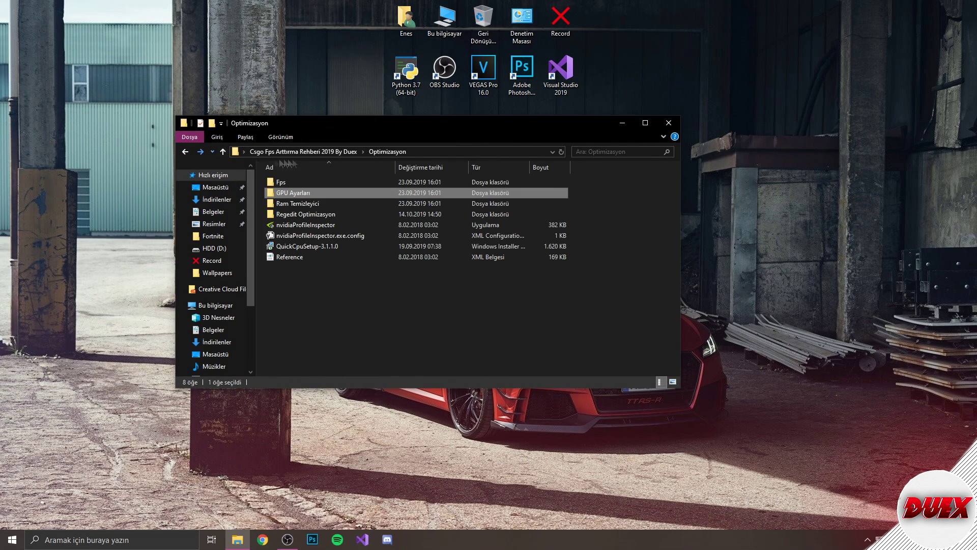
- Run nvidiaProfileInspector from the Optimizasyon folder as administrator and reposition its window
left_click_drag(383, 122, 432, 125)
left_click(334, 227)
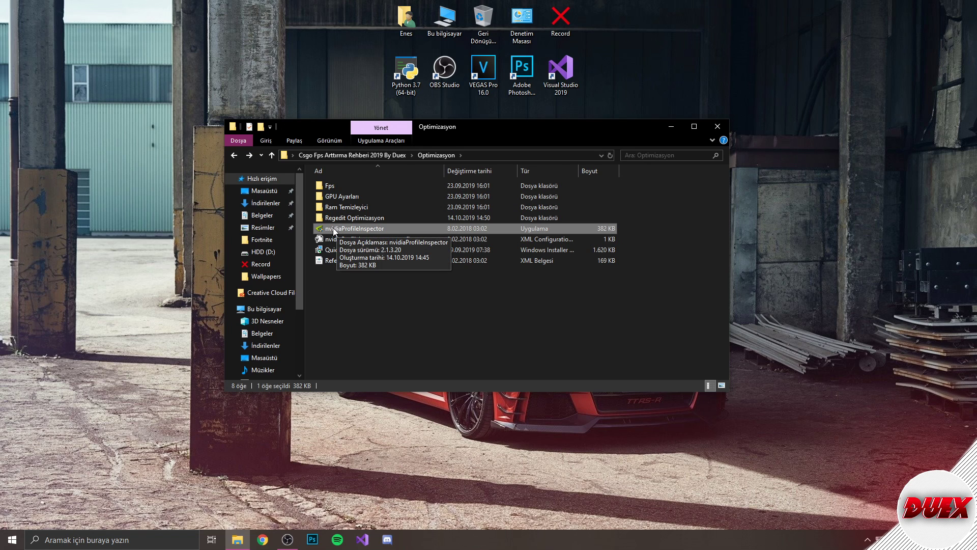
right_click(336, 228)
left_click(377, 248)
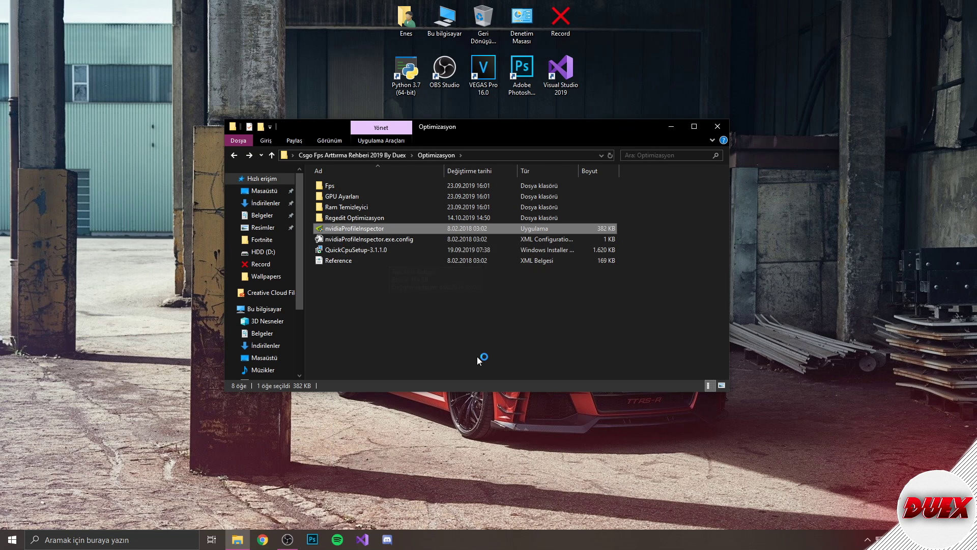
left_click_drag(328, 102, 385, 118)
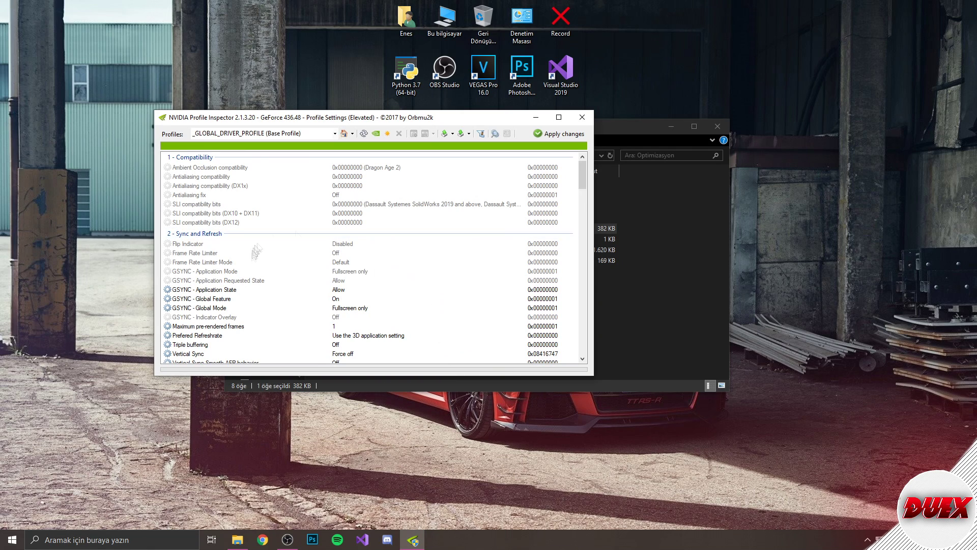
- Set Frame Rate Limiter Mode to the 0x00000004 DELAY_FLIP_BY option in the global profile, apply the change and close the inspector
left_click(203, 262)
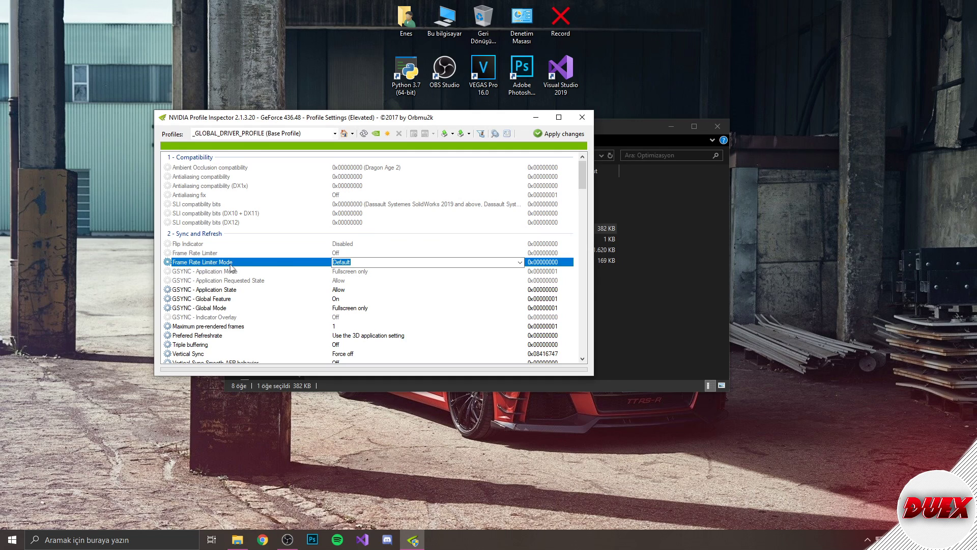
left_click(520, 263)
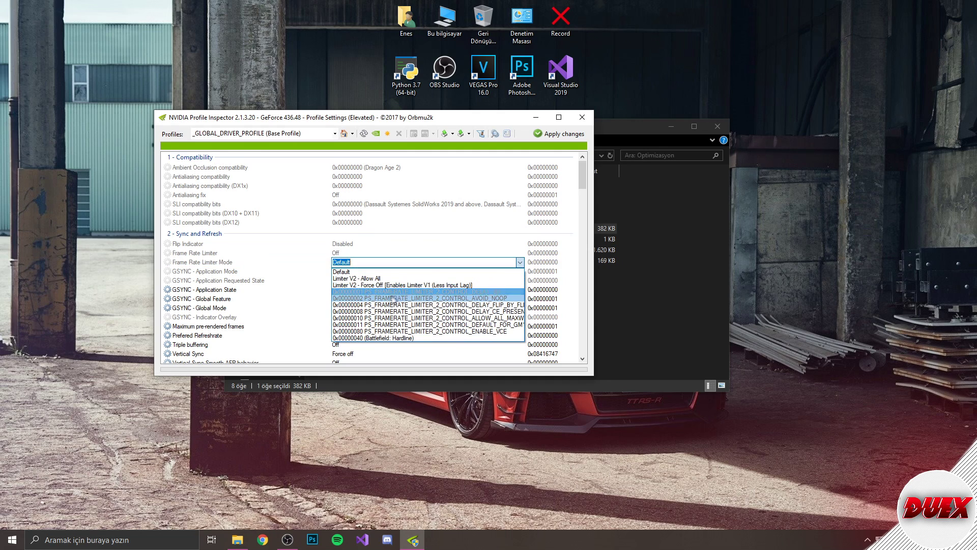
left_click(501, 306)
left_click(555, 139)
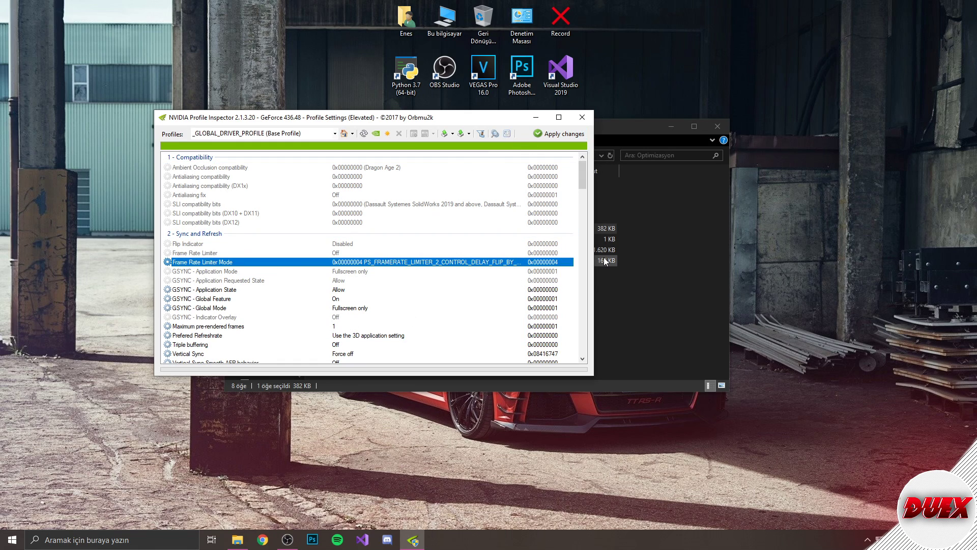
left_click(582, 117)
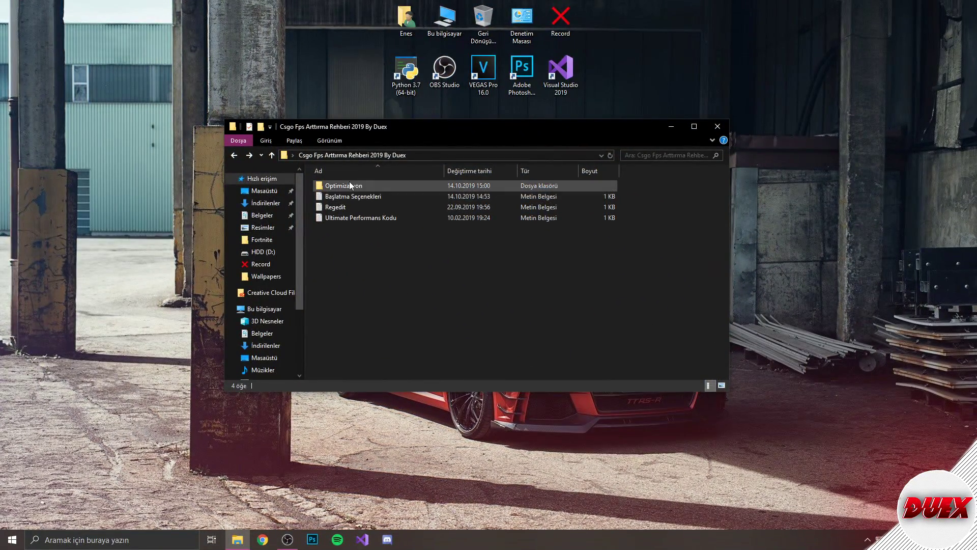
- Run Intelligent standby list cleaner ISLC from Optimizasyon\Ram Temizleyici as administrator, and stop its monitoring to unlock the settings
double_click(343, 185)
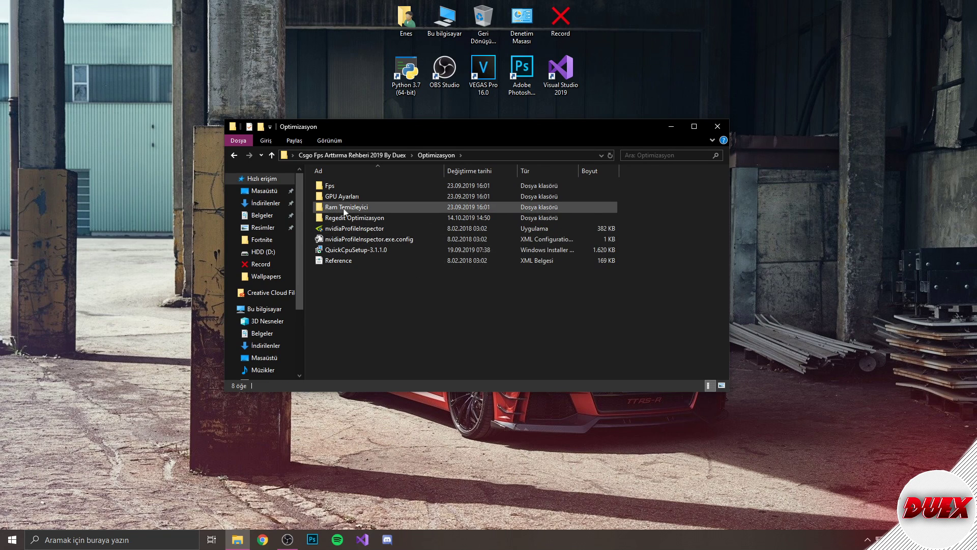
double_click(330, 207)
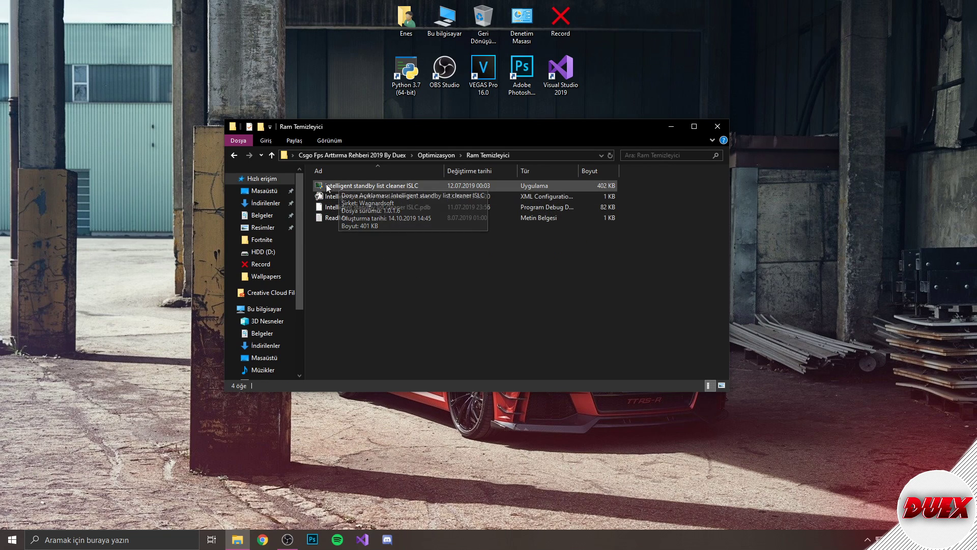
left_click(328, 187)
right_click(335, 184)
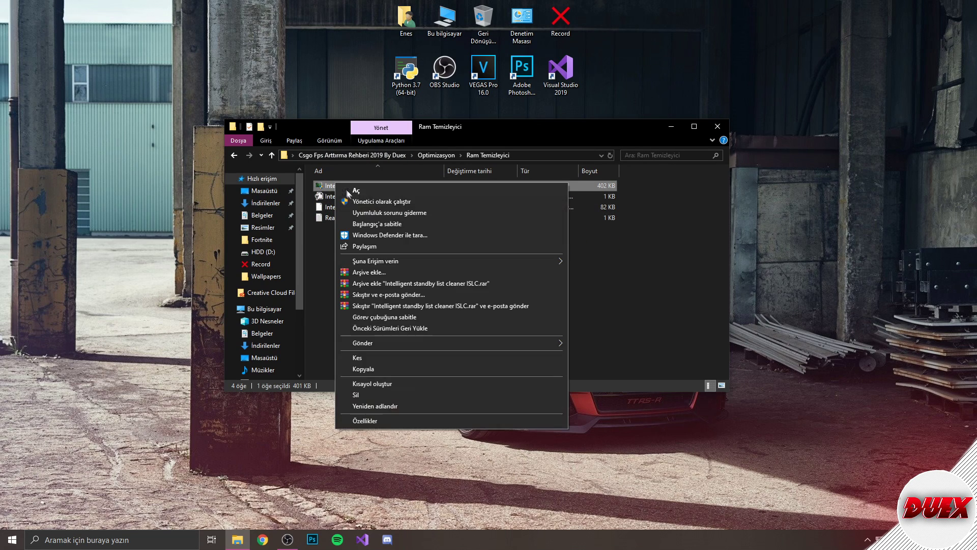
left_click(372, 203)
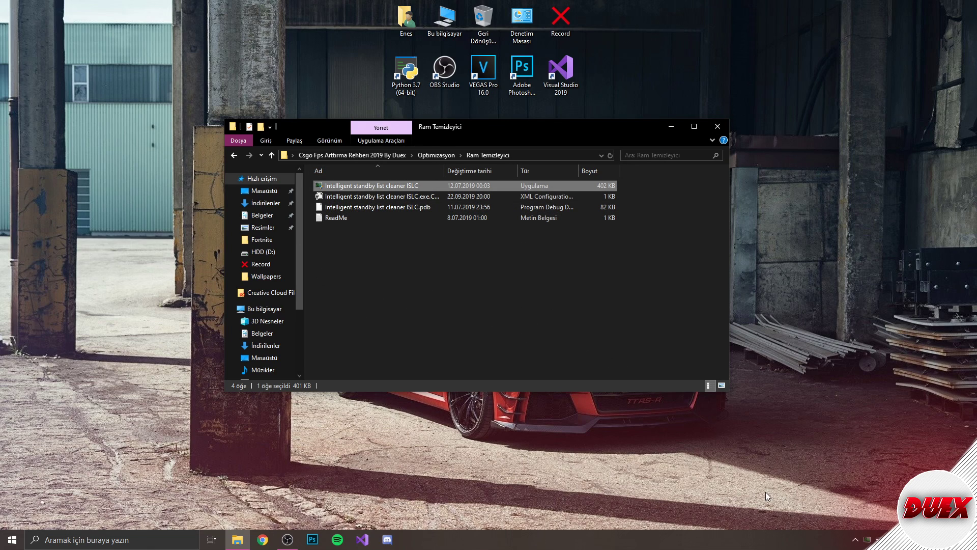
left_click(867, 539)
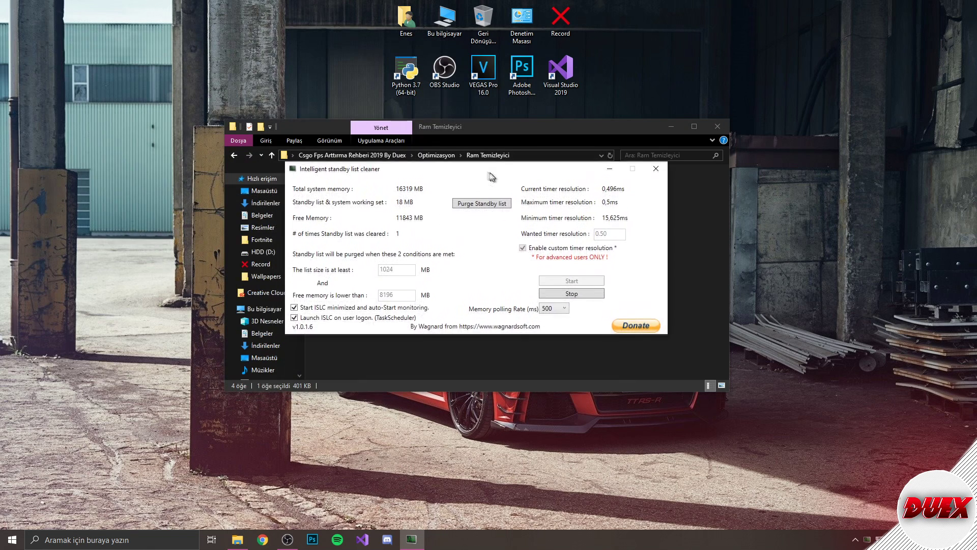
left_click(512, 281)
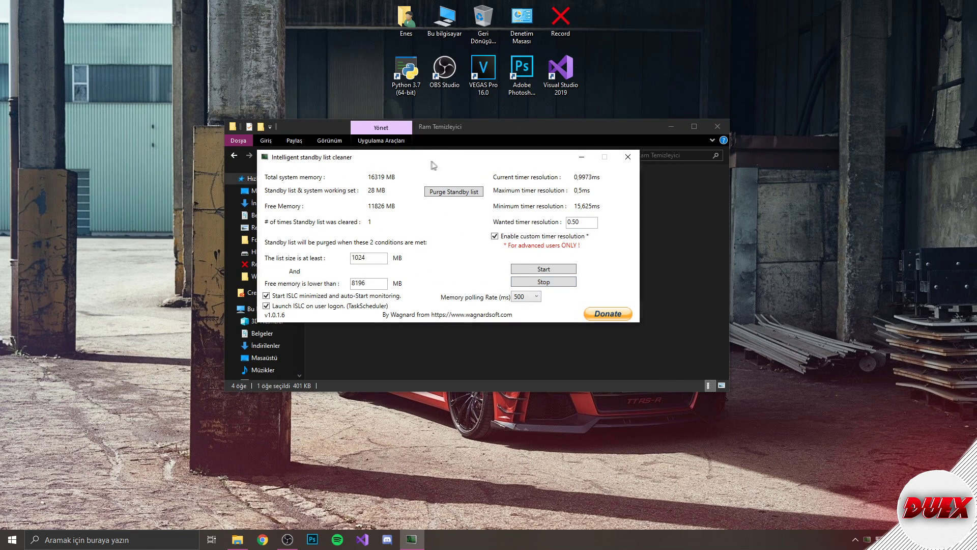
- Review the purge conditions for list size (1024 MB) and free memory (8196 MB), and the minimized-start and logon-launch options
left_click_drag(455, 265, 354, 258)
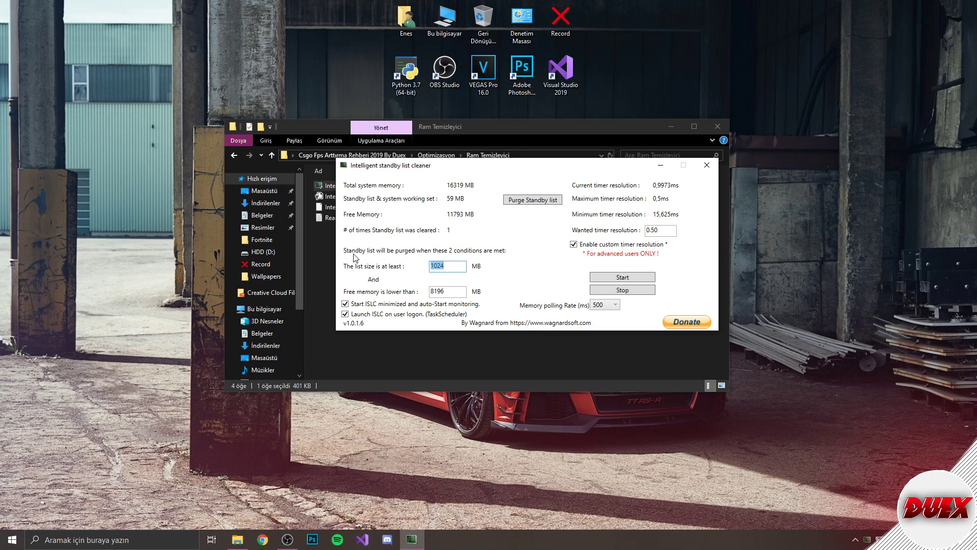
double_click(452, 291)
left_click_drag(442, 182, 380, 171)
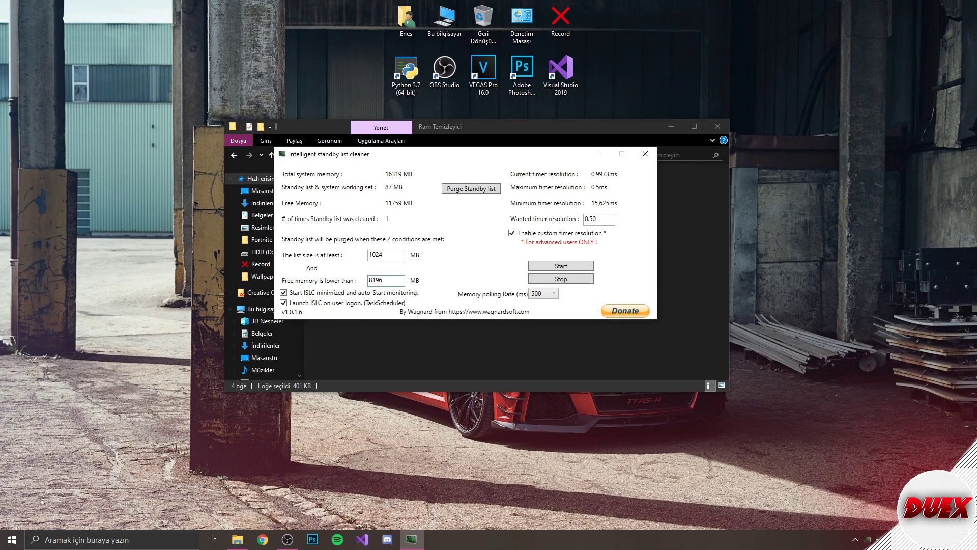
double_click(388, 277)
left_click(379, 280)
left_click_drag(396, 281, 368, 280)
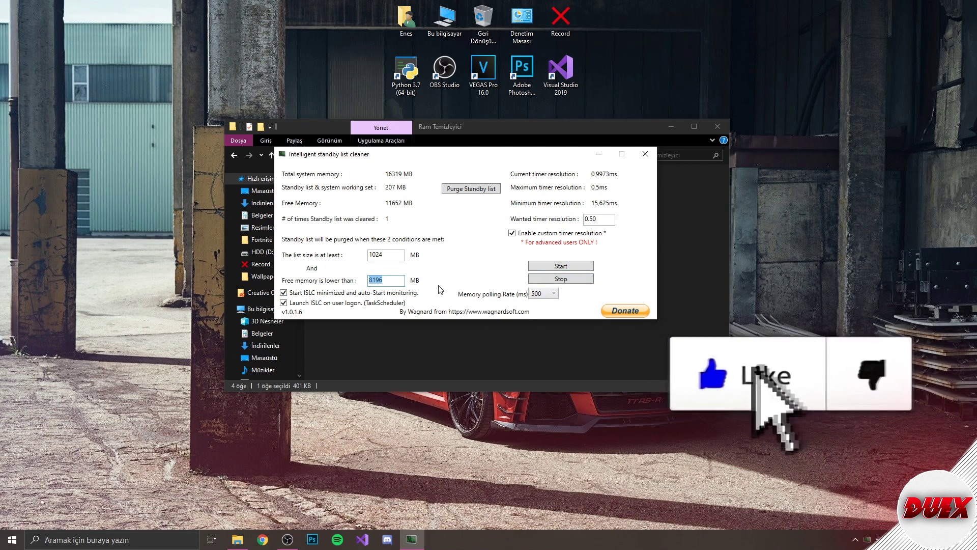
left_click(384, 292)
left_click(383, 301)
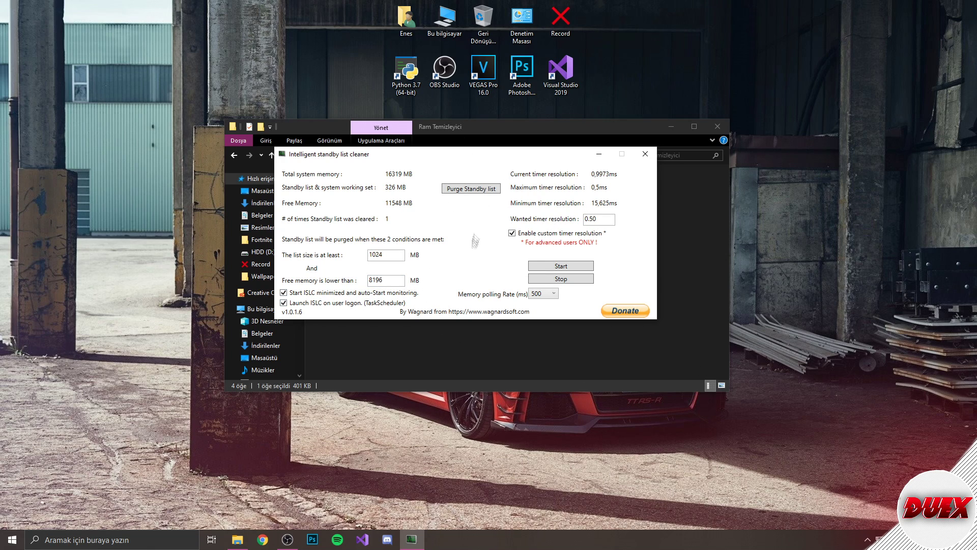
- Check the wanted timer resolution of 0.50, choose a memory polling rate of 500 ms and start the monitoring
left_click_drag(597, 218, 533, 214)
left_click(540, 299)
left_click(537, 304)
left_click(560, 265)
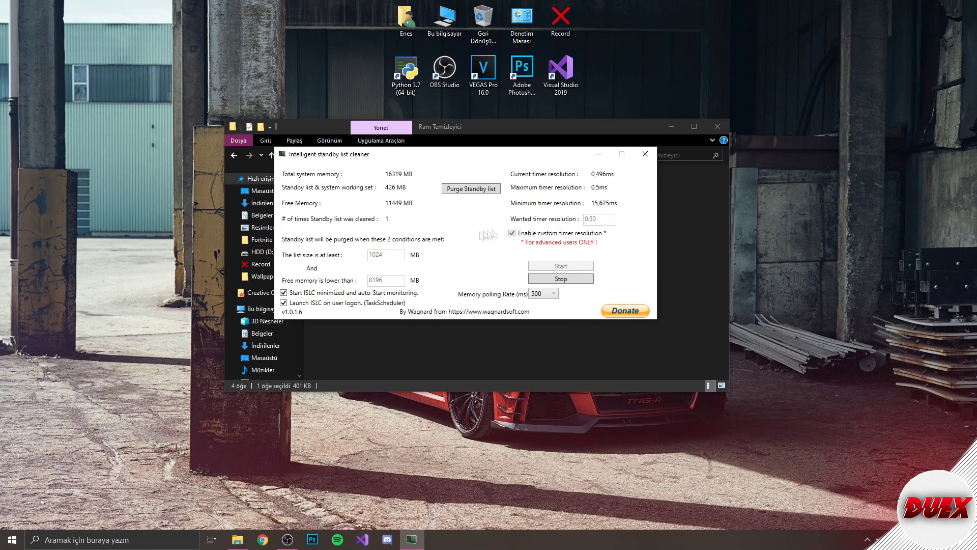
- Purge the standby list manually in Intelligent standby list cleaner and stop the monitoring
left_click(467, 190)
left_click_drag(390, 162, 386, 164)
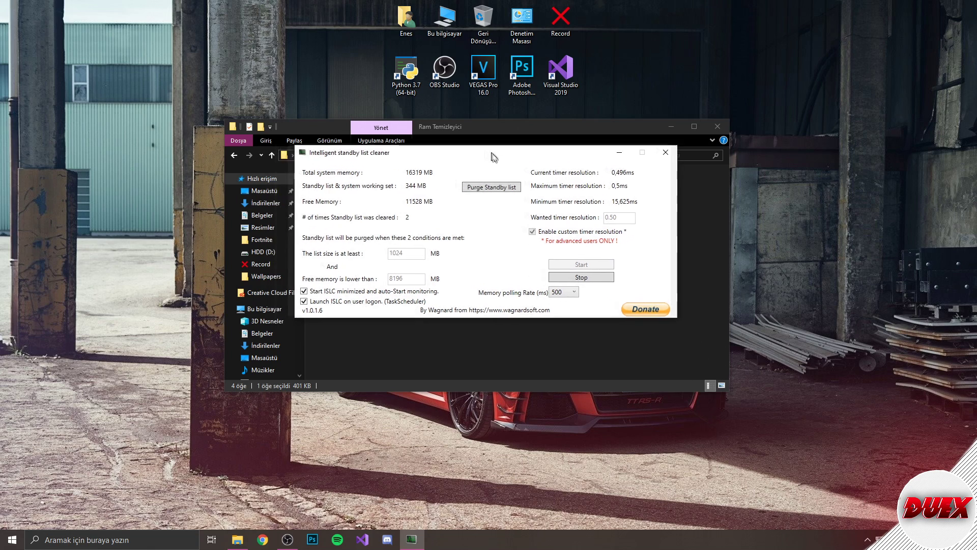
left_click(559, 278)
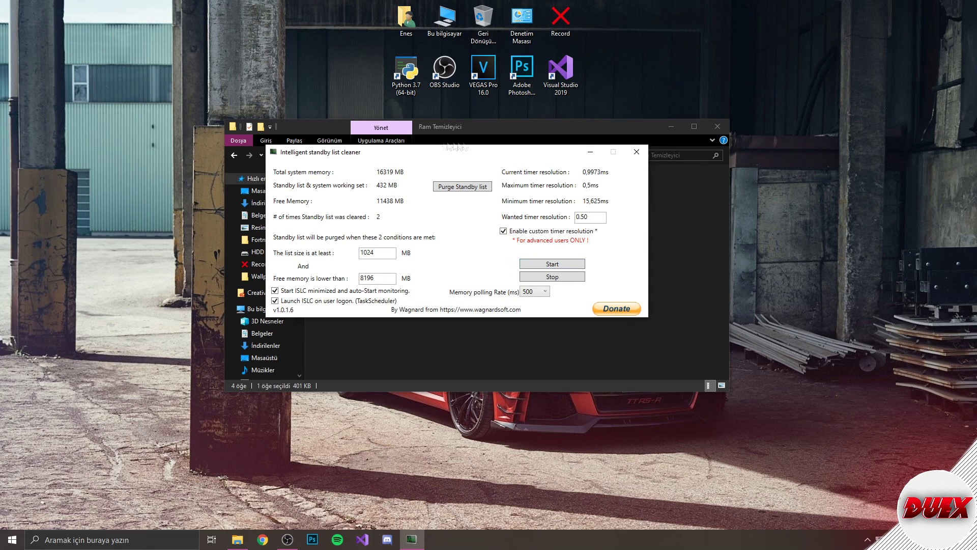
left_click_drag(429, 154, 438, 164)
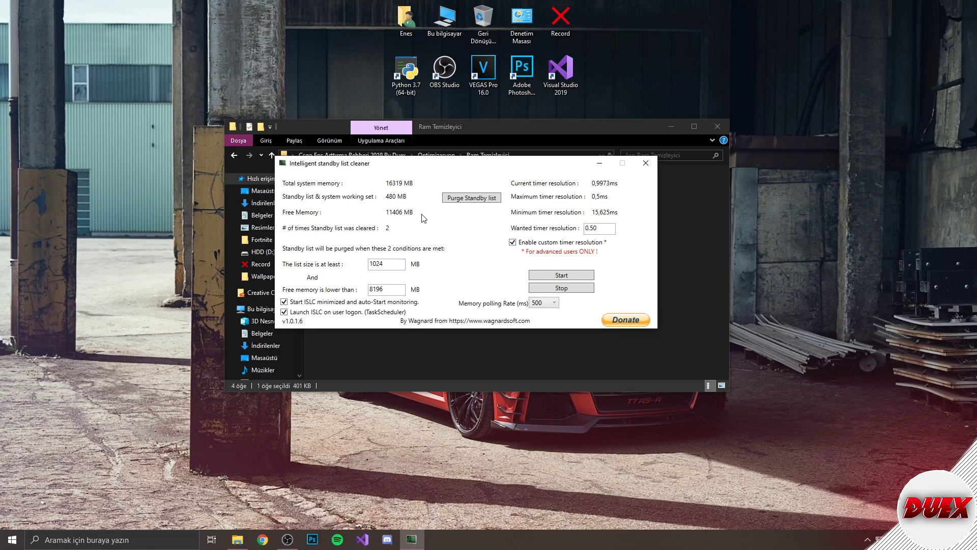
left_click_drag(412, 168, 427, 166)
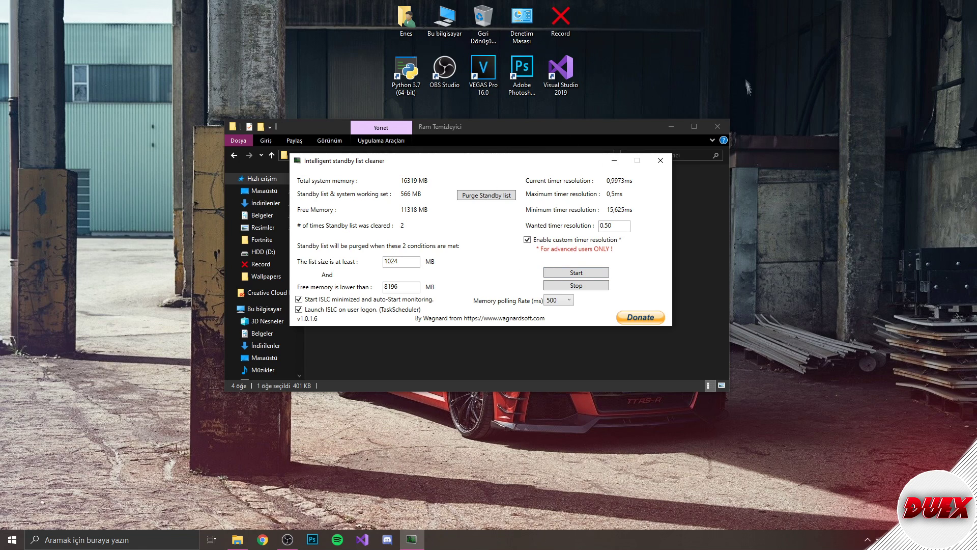
left_click_drag(443, 162, 441, 175)
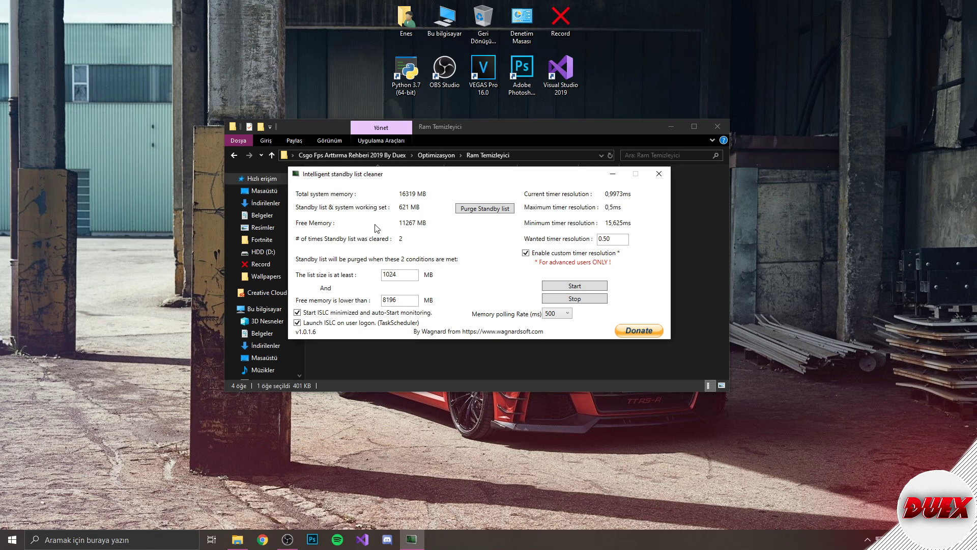
- Purge the standby list again while monitoring runs, and close the cleaner with monitoring stopped
left_click(578, 284)
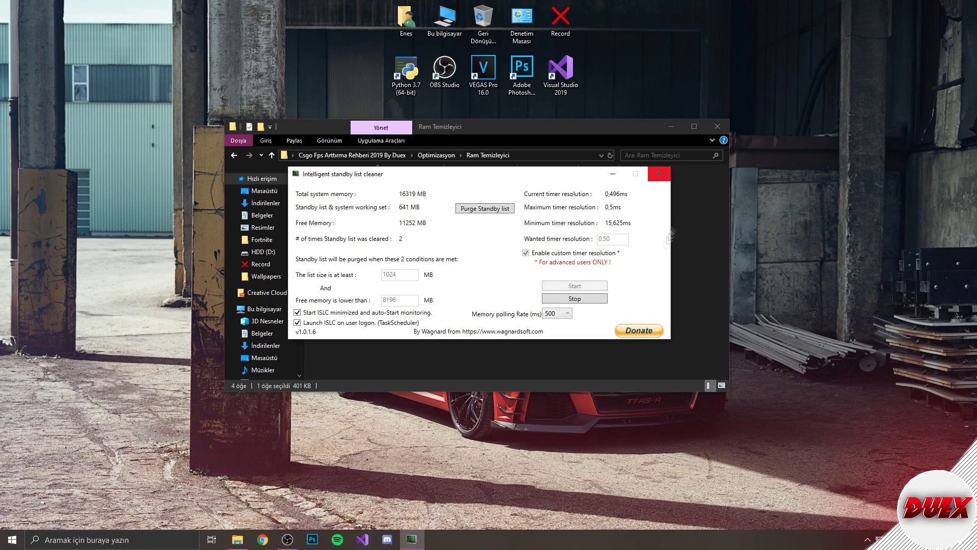
left_click(577, 301)
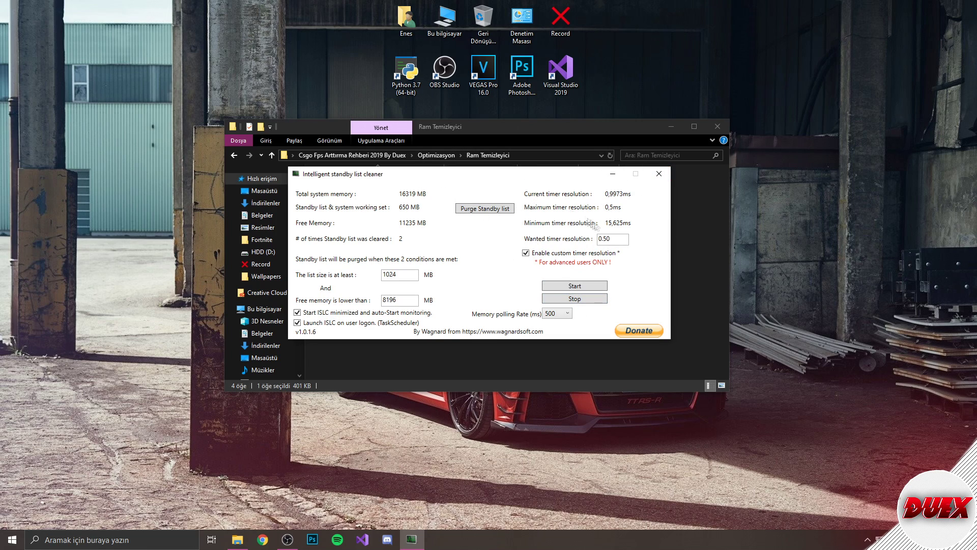
left_click(569, 287)
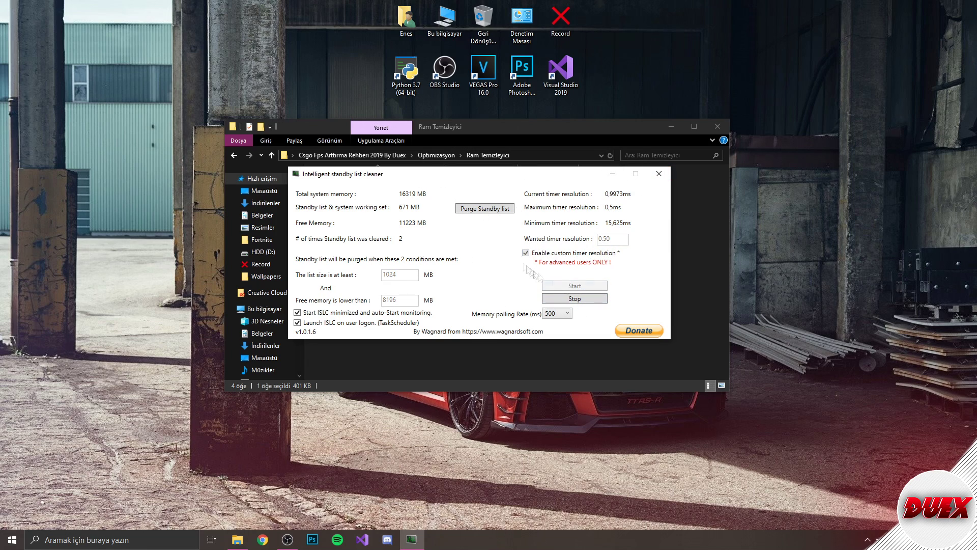
left_click(477, 208)
left_click(564, 301)
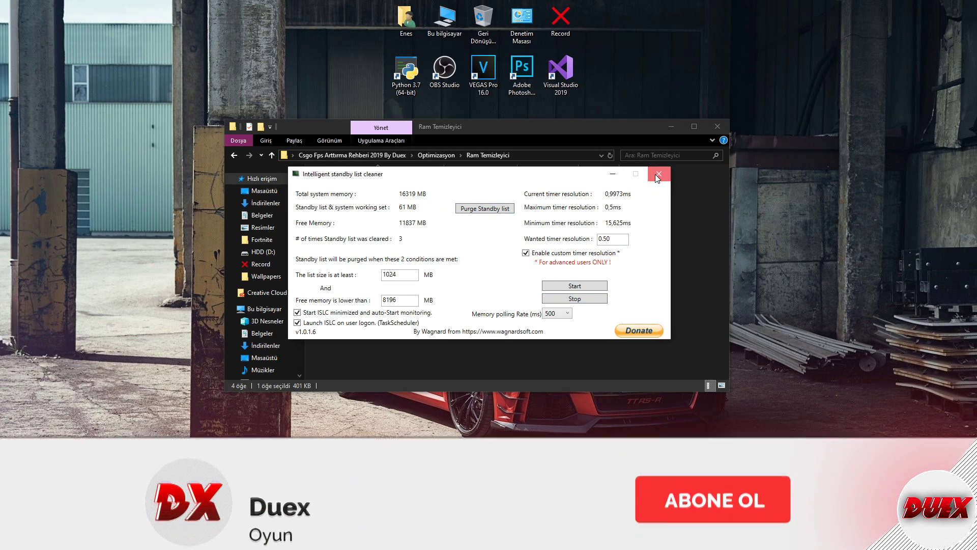
left_click(658, 174)
left_click(369, 266)
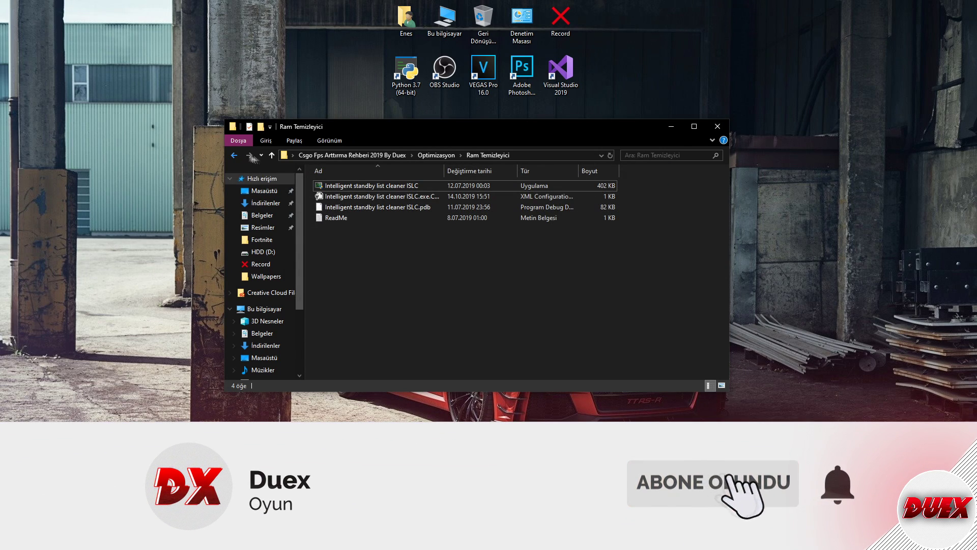
- Run QuickCpuSetup-3.1.1.0 from the Optimizasyon folder and accept the terms of the license agreement
left_click_drag(254, 126, 259, 132)
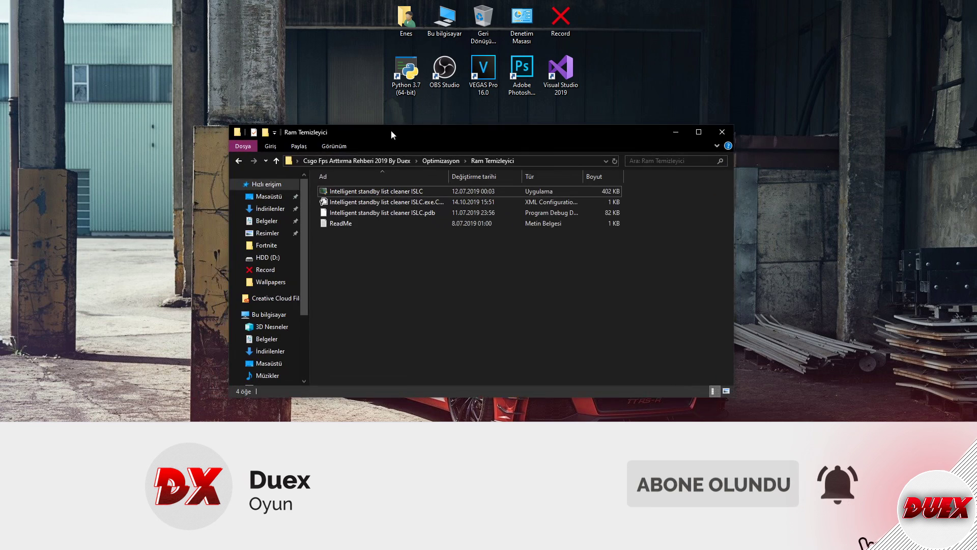
left_click(237, 161)
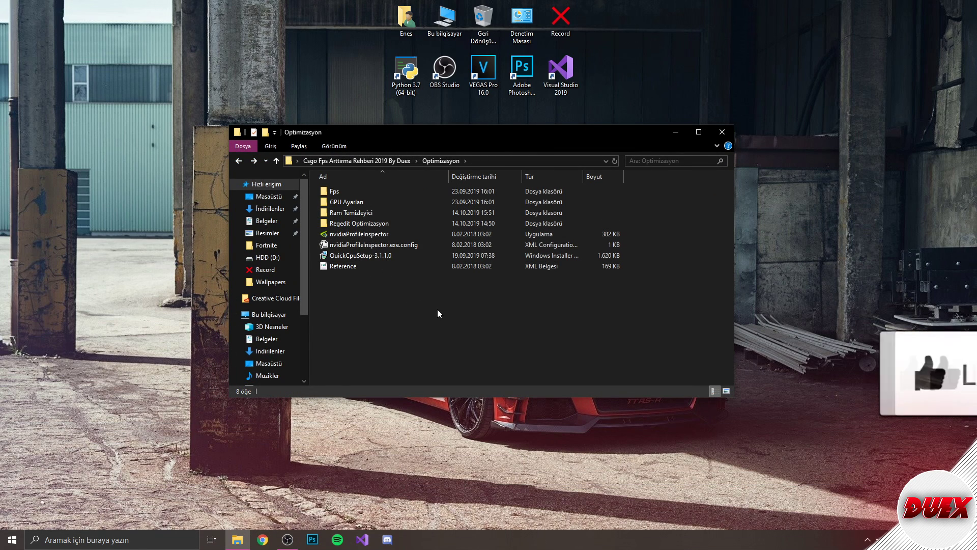
double_click(359, 255)
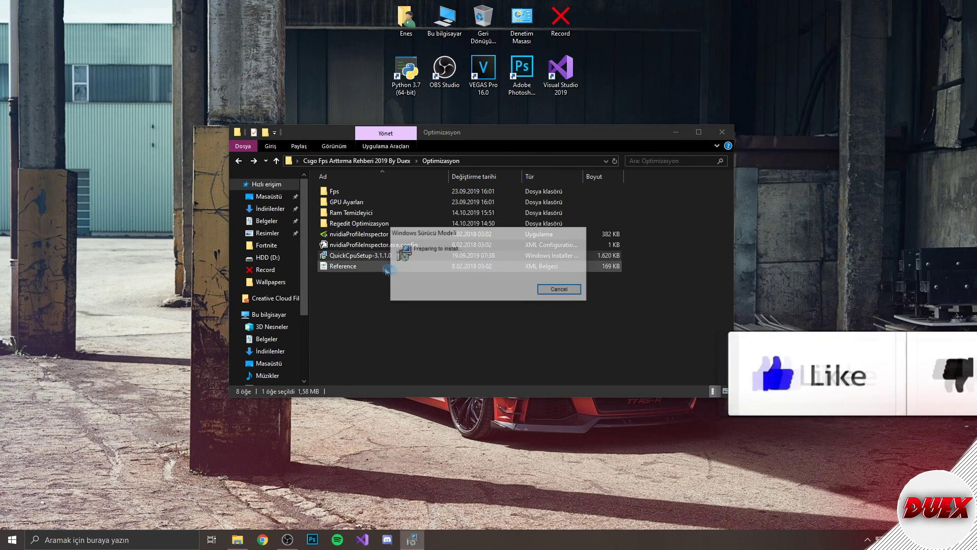
left_click(540, 348)
left_click(412, 326)
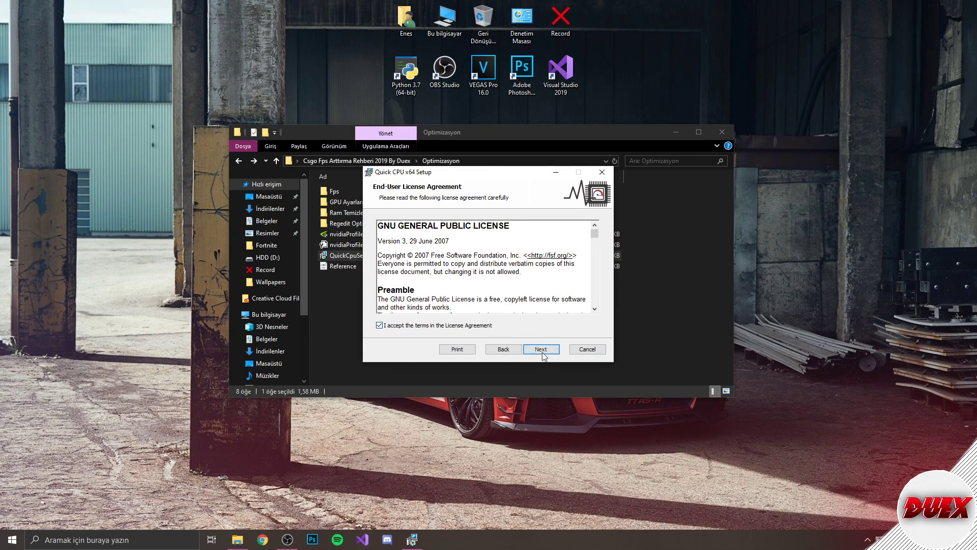
left_click(542, 352)
- Install Quick CPU x64 in C:\Program Files\QuickCPU and finish the setup with QuickCPU.exe launched
left_click(394, 266)
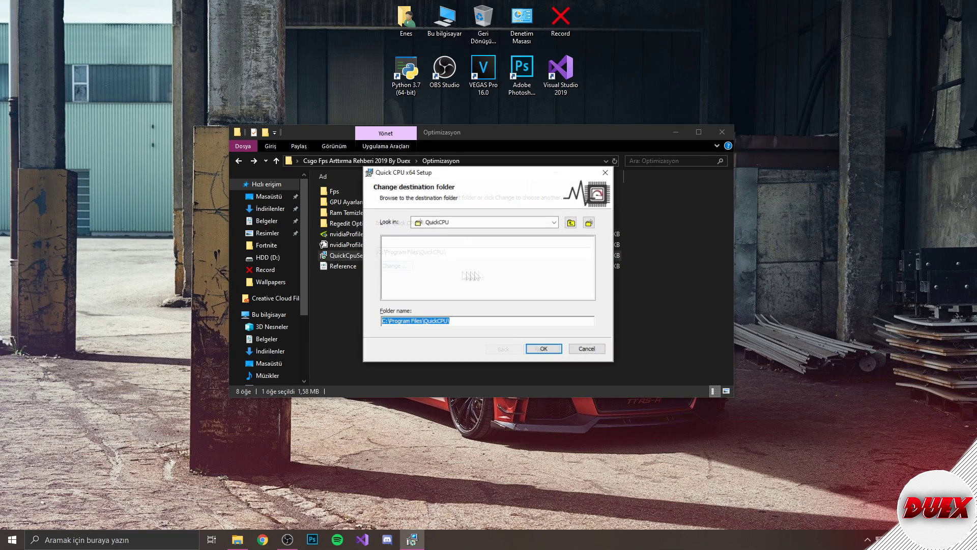
left_click(543, 348)
left_click(543, 348)
left_click(541, 349)
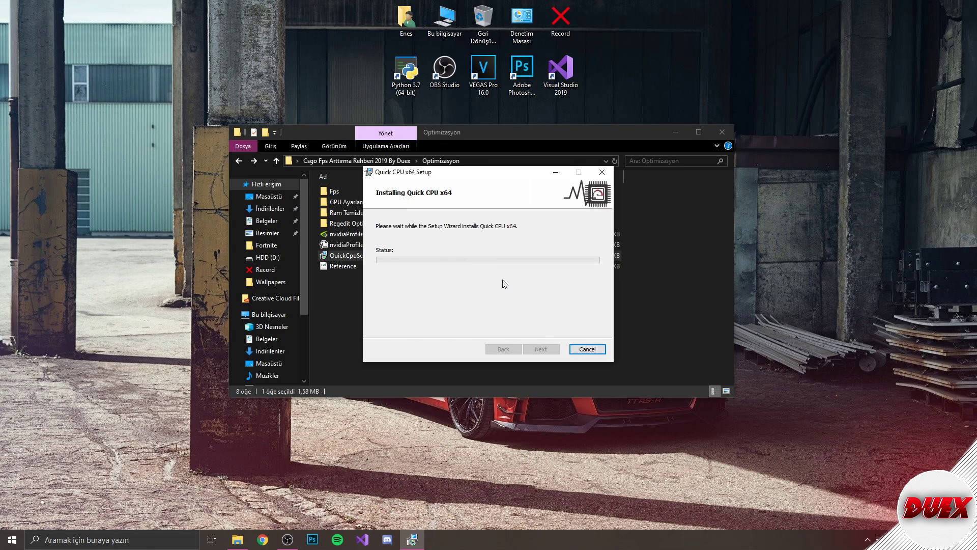
left_click_drag(419, 174, 426, 166)
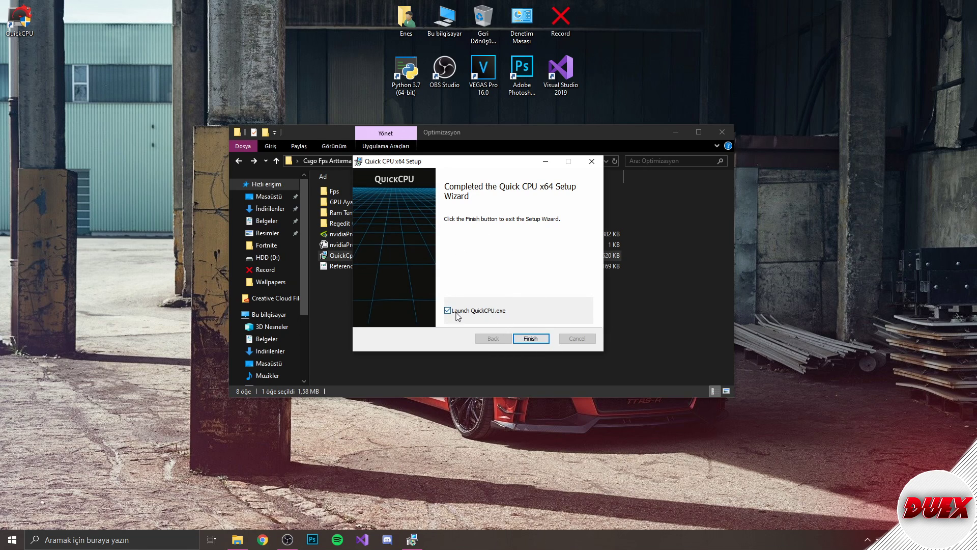
left_click(530, 338)
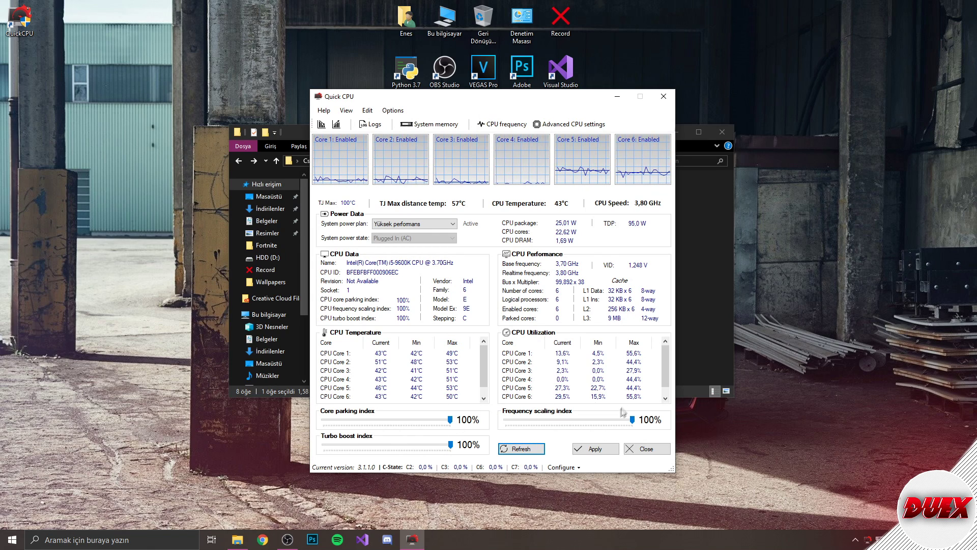
- Try to set Nihai Performans as the active system power plan in Quick CPU
left_click(404, 224)
left_click(397, 249)
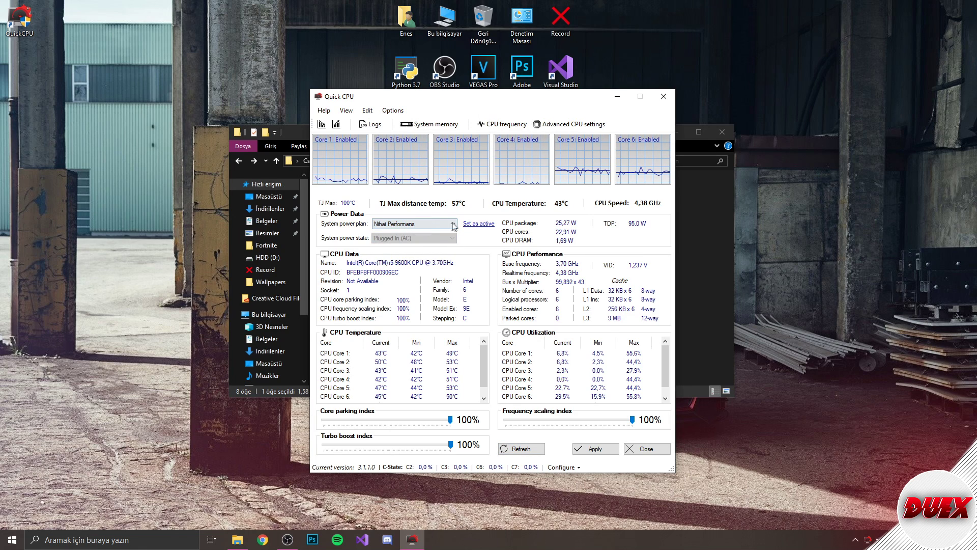
left_click(484, 230)
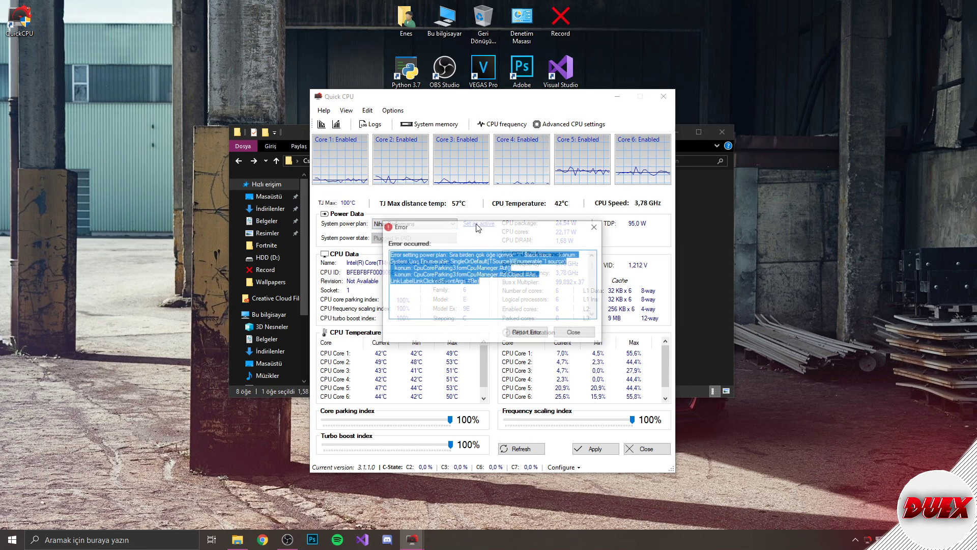
key("Return")
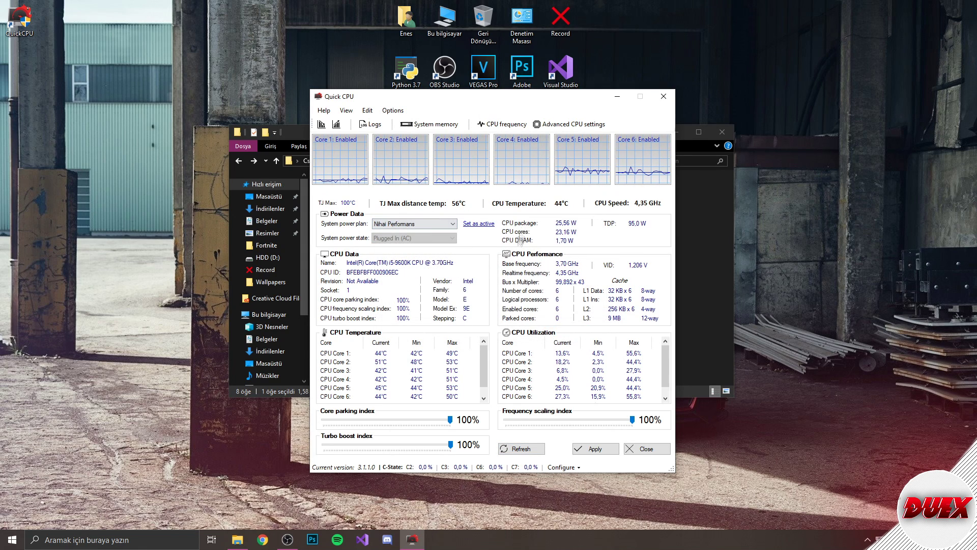
- Find the Windows power plan settings with the search "güç planı" and select the first Nihai Performans plan
left_click(171, 538)
type("güç planı")
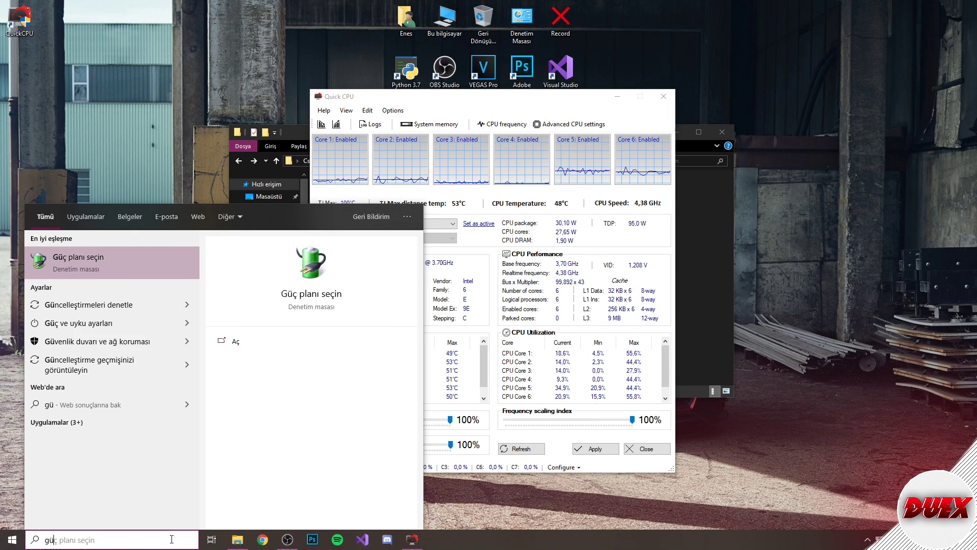
left_click(143, 257)
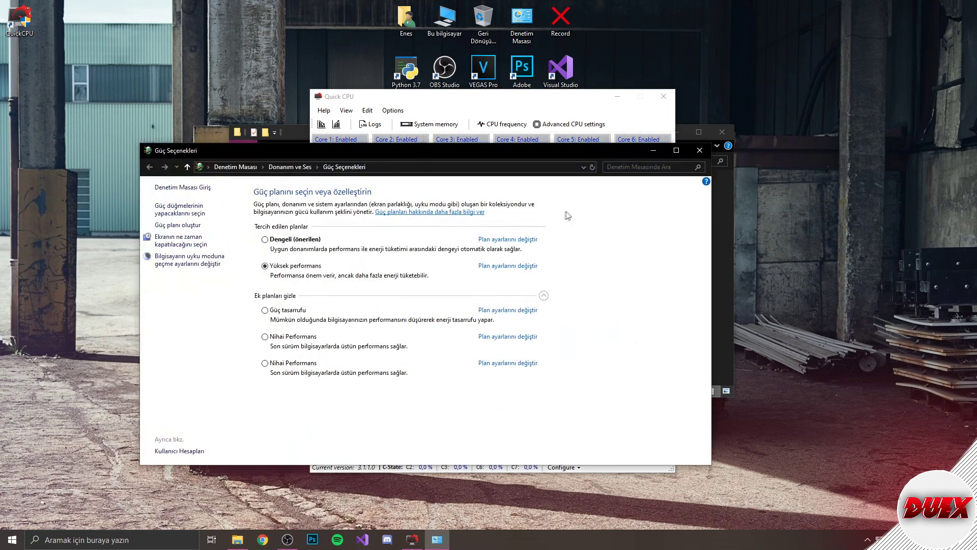
left_click(288, 339)
left_click(699, 150)
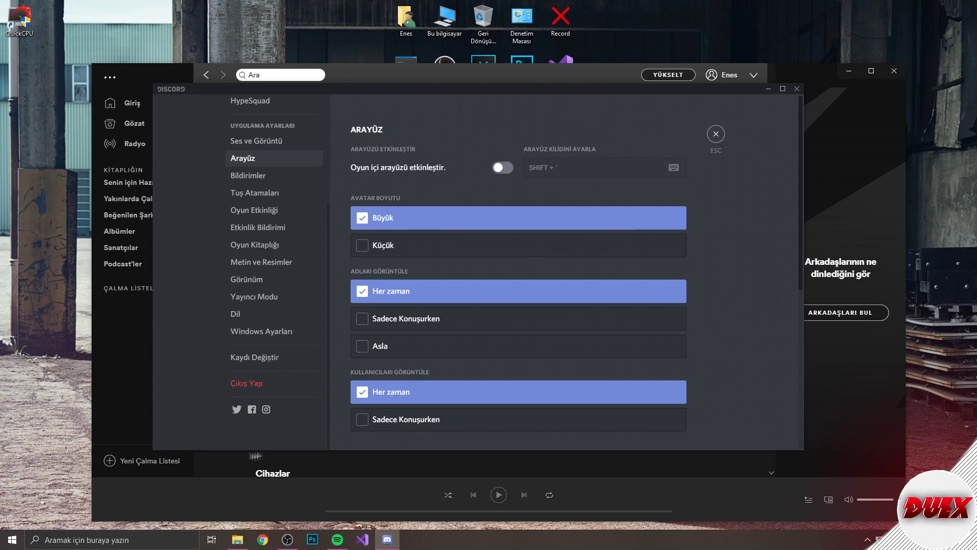
- Check the Donanım İvmesi option in the advanced part of Discord's Görünüm settings, and minimize Discord
scroll(252, 267, "up", 3)
scroll(253, 266, "down", 3)
scroll(295, 275, "up", 3)
scroll(255, 157, "down", 3)
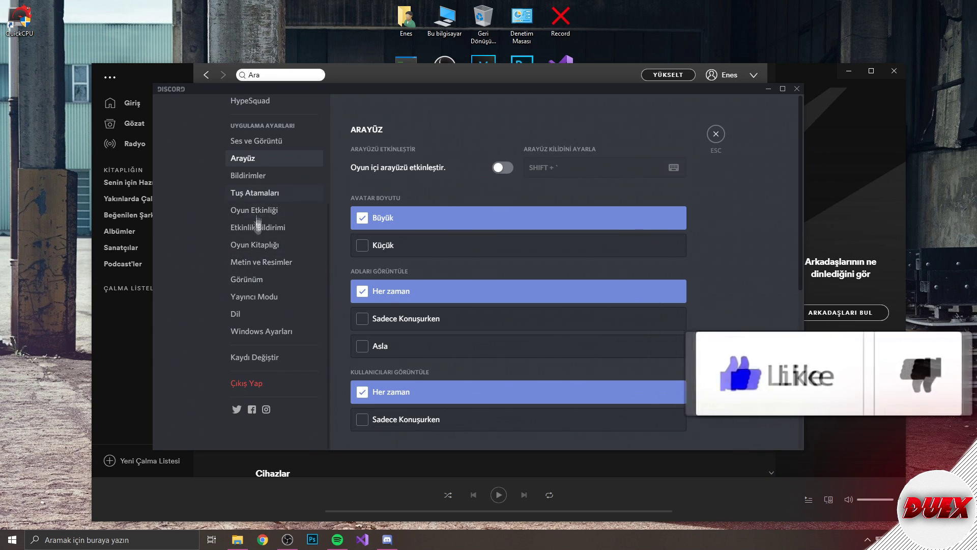
left_click(254, 278)
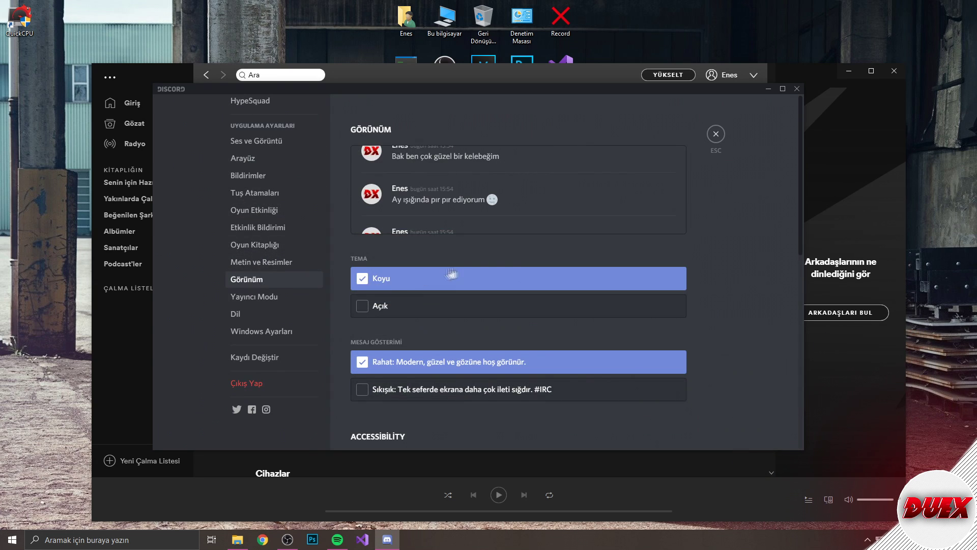
scroll(451, 274, "down", 10)
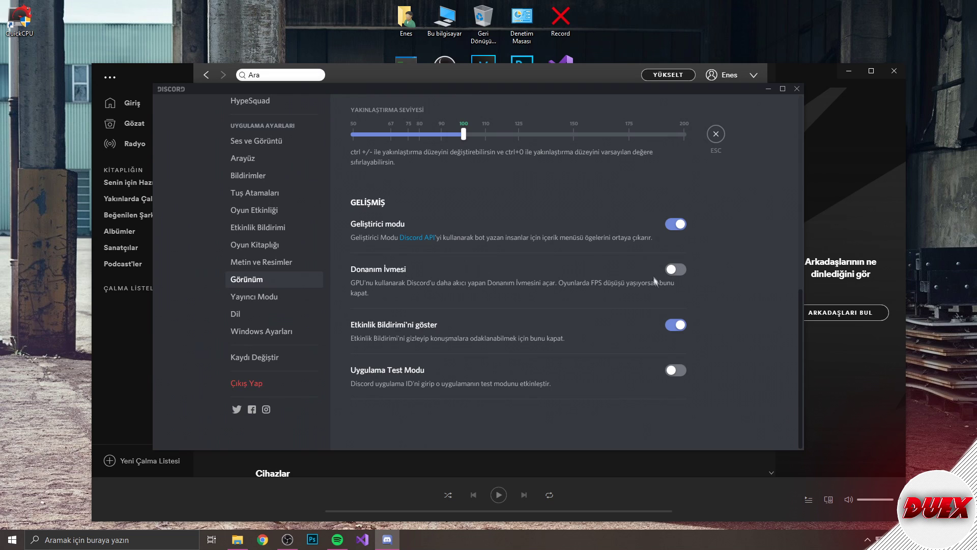
left_click(769, 89)
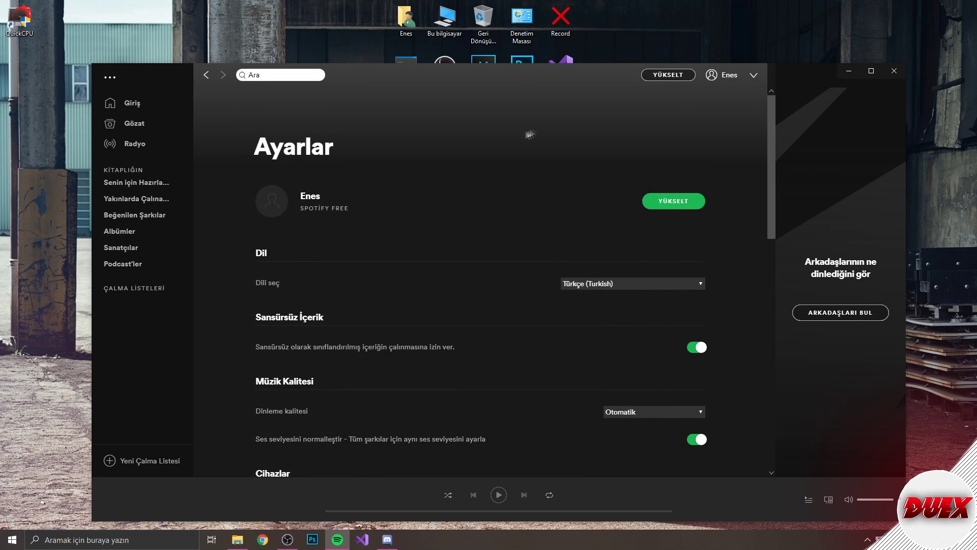
- Open the Tercihler preferences page in Spotify
left_click_drag(418, 78, 419, 70)
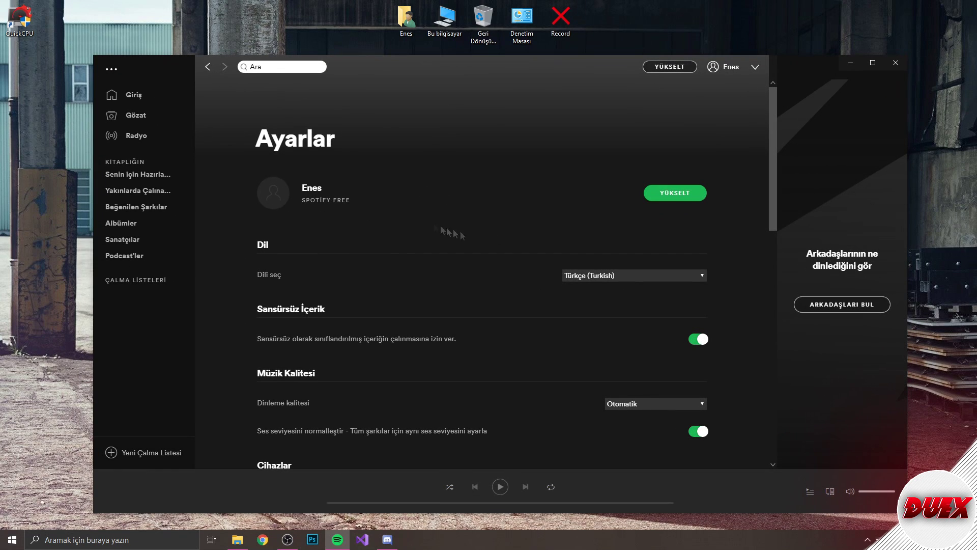
scroll(404, 307, "down", 4)
scroll(414, 292, "up", 4)
left_click(111, 70)
left_click(334, 117)
left_click(109, 69)
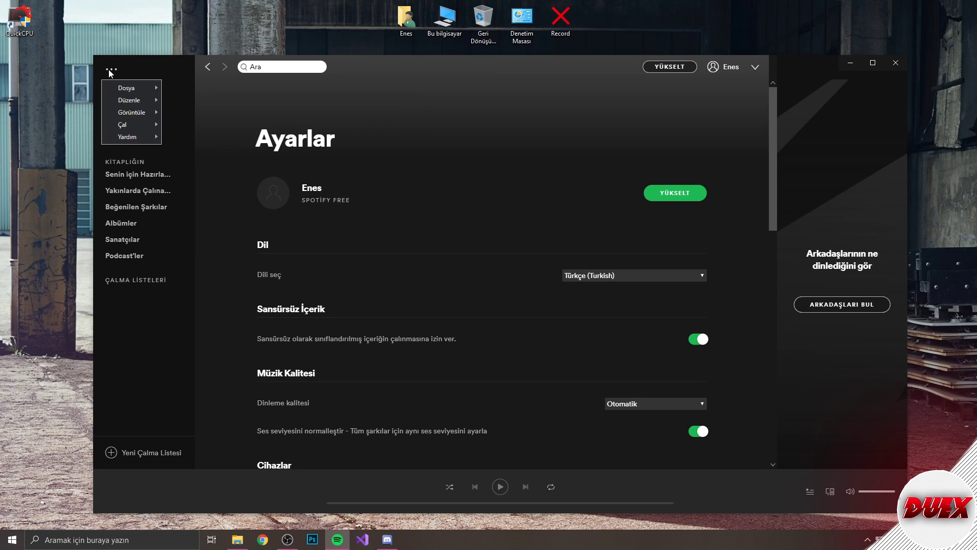
mouse_move(128, 100)
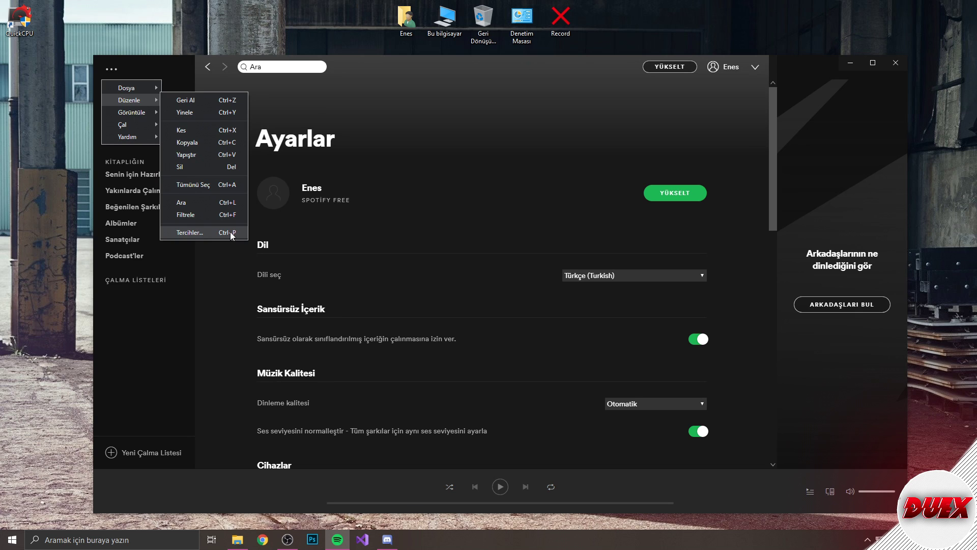
left_click(190, 232)
- Show Spotify's advanced settings and switch Donanım hızlandırıcısını etkinleştir under Uyumluluk on and back off
scroll(405, 175, "down", 10)
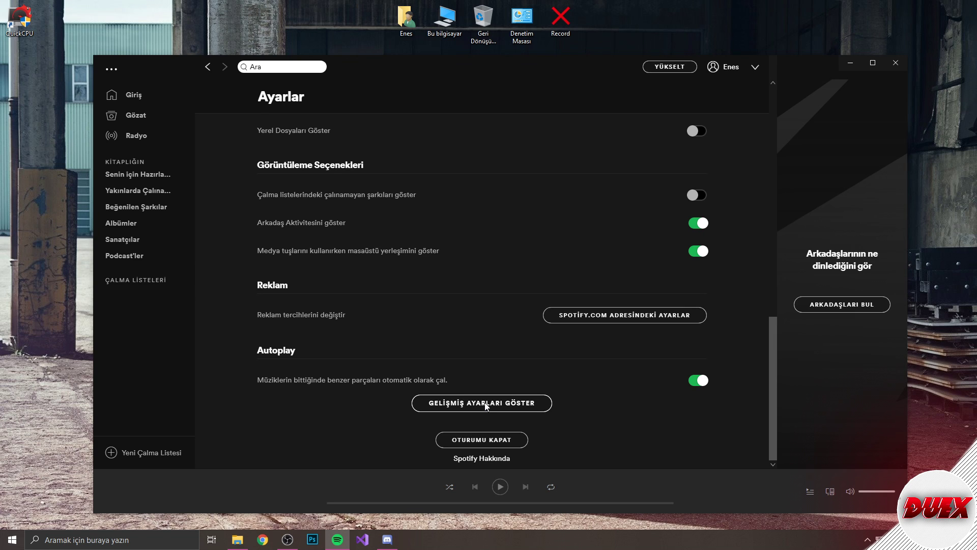
left_click(485, 402)
scroll(419, 274, "down", 15)
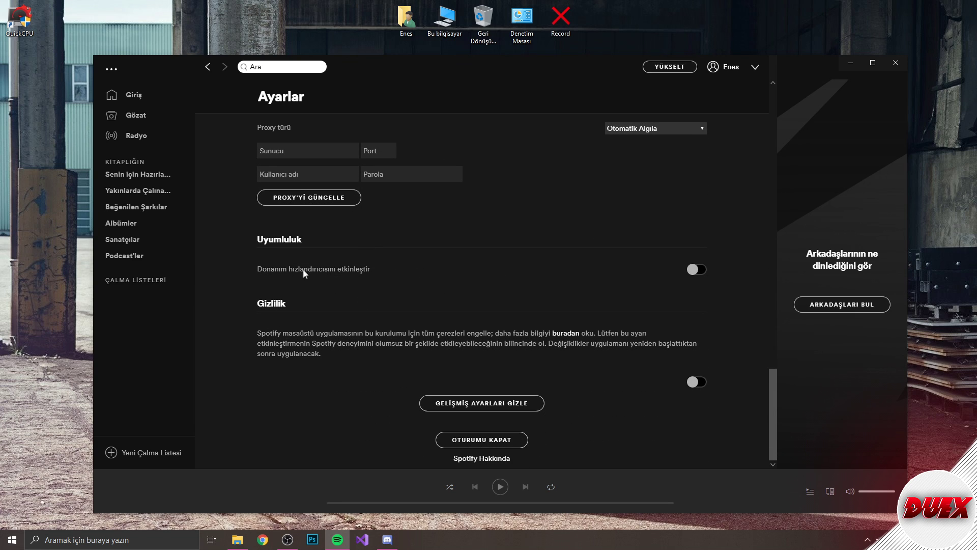
left_click(695, 269)
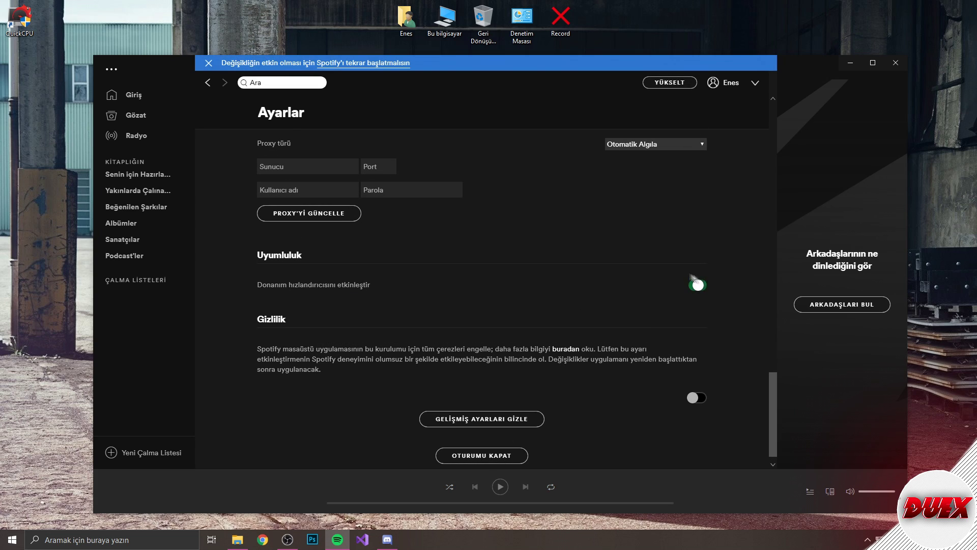
left_click(700, 287)
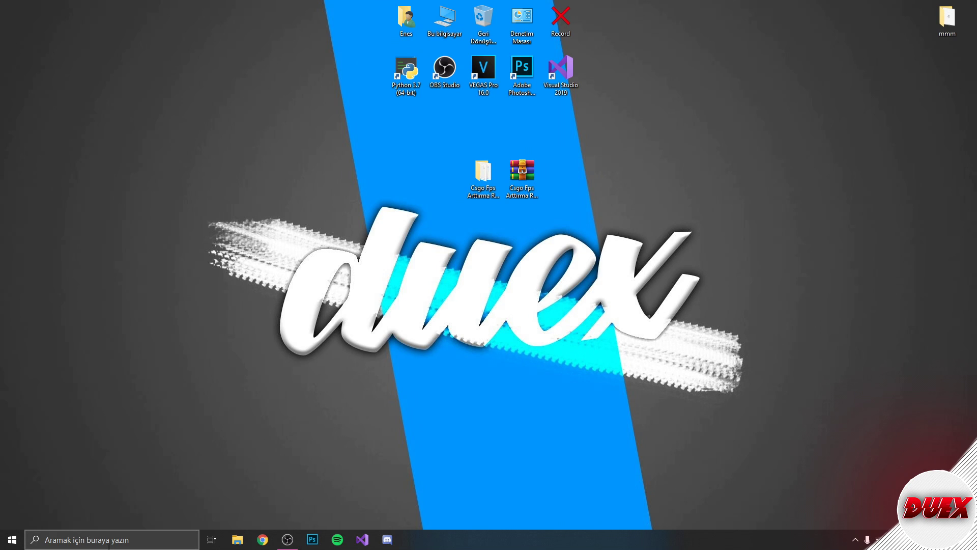
- Find the Arka plan uygulamaları settings with the search "arka" and set Uygulamaların arka planda çalışmasına izin ver to Kapalı
left_click(109, 545)
type("arka")
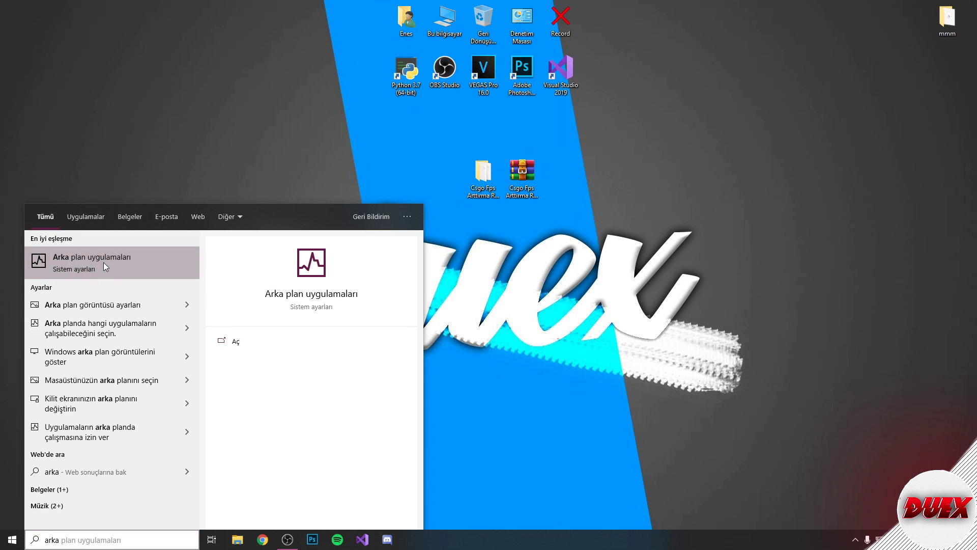
left_click(102, 262)
left_click(242, 134)
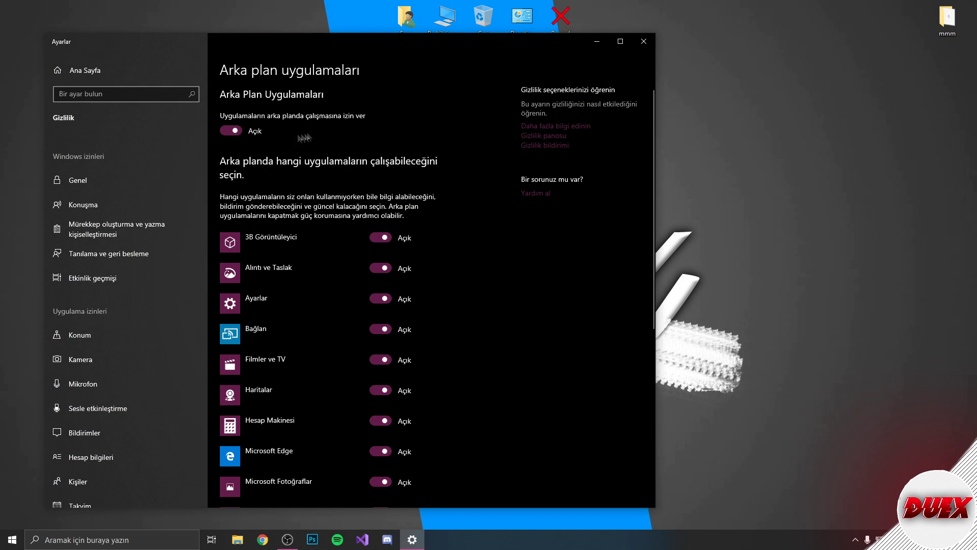
scroll(349, 297, "down", 7)
scroll(266, 170, "up", 7)
left_click(235, 131)
scroll(326, 252, "down", 7)
scroll(320, 353, "up", 7)
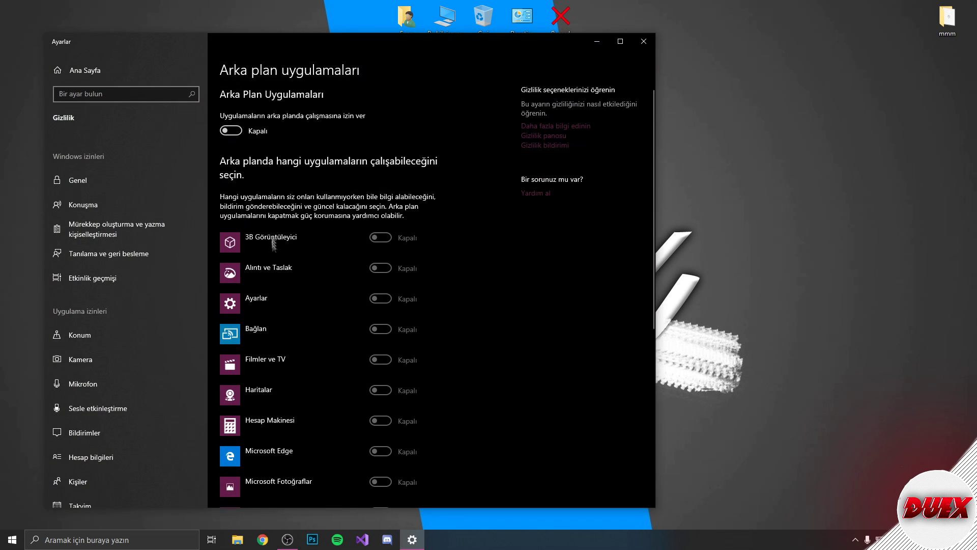
left_click_drag(322, 50, 369, 51)
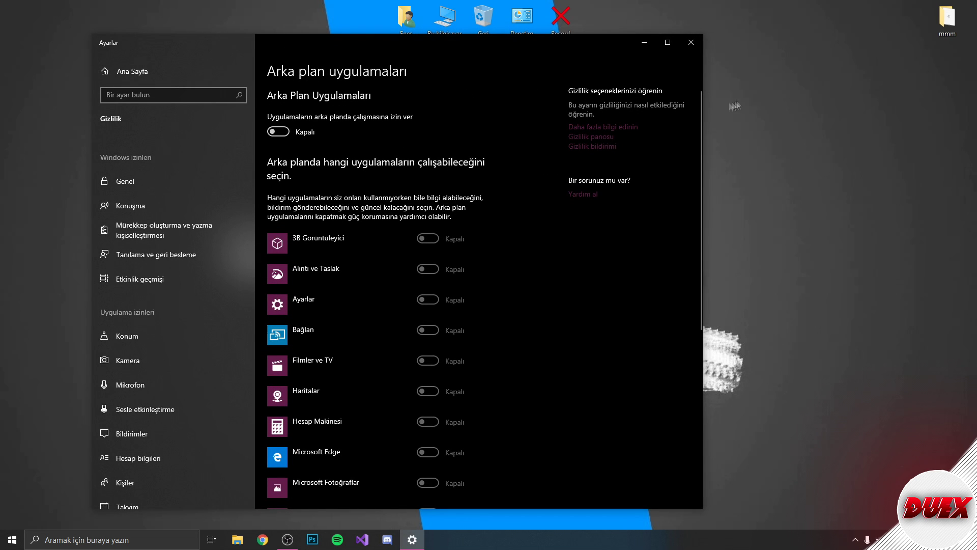
left_click(686, 47)
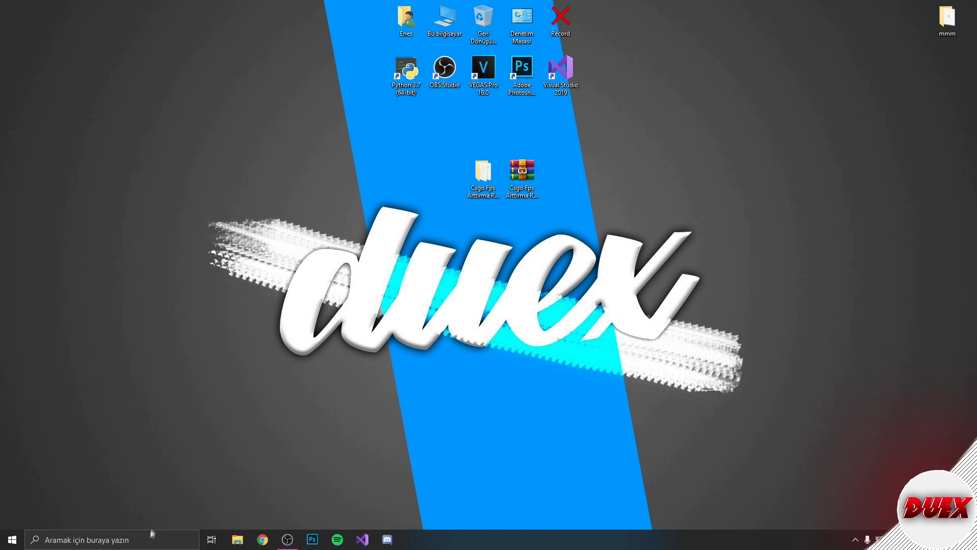
- Find the Grafik ayarları page with the search "grafik" and remove the existing csgo entry from the graphics performance preferences
left_click(151, 533)
type("grafik")
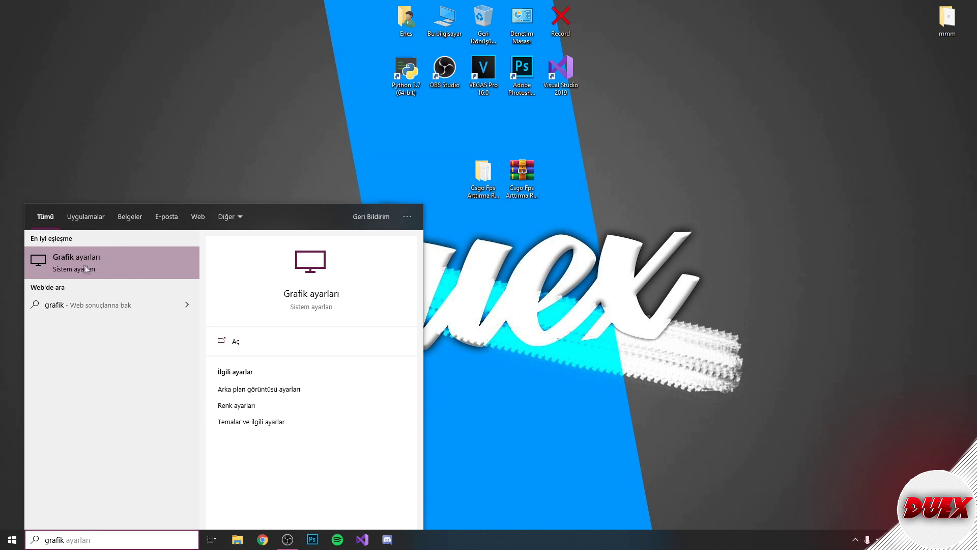
left_click(104, 258)
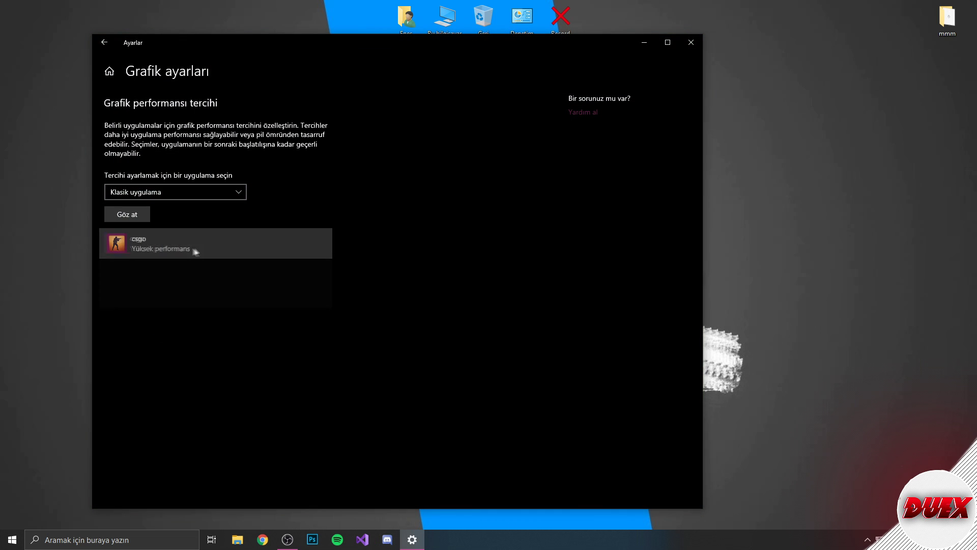
left_click(197, 250)
left_click(254, 294)
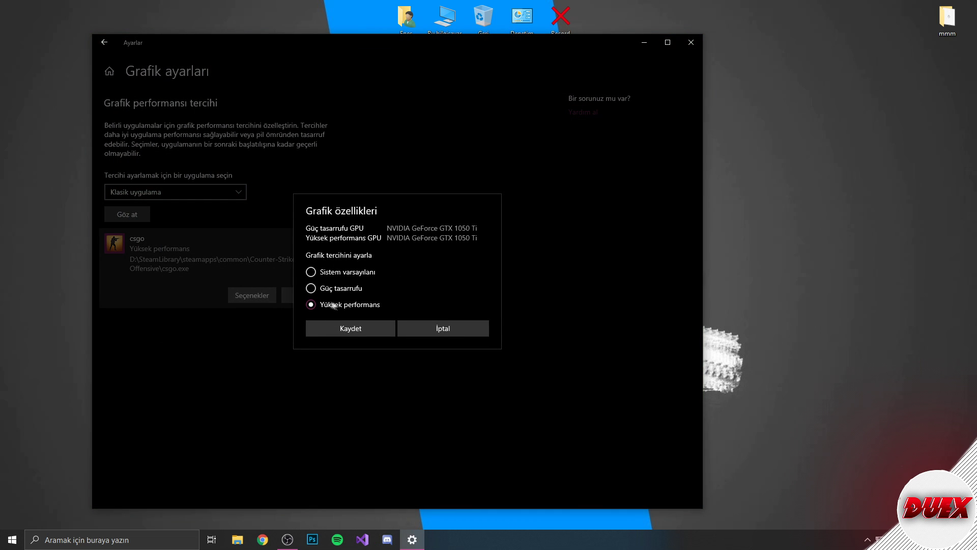
left_click(443, 328)
left_click(311, 295)
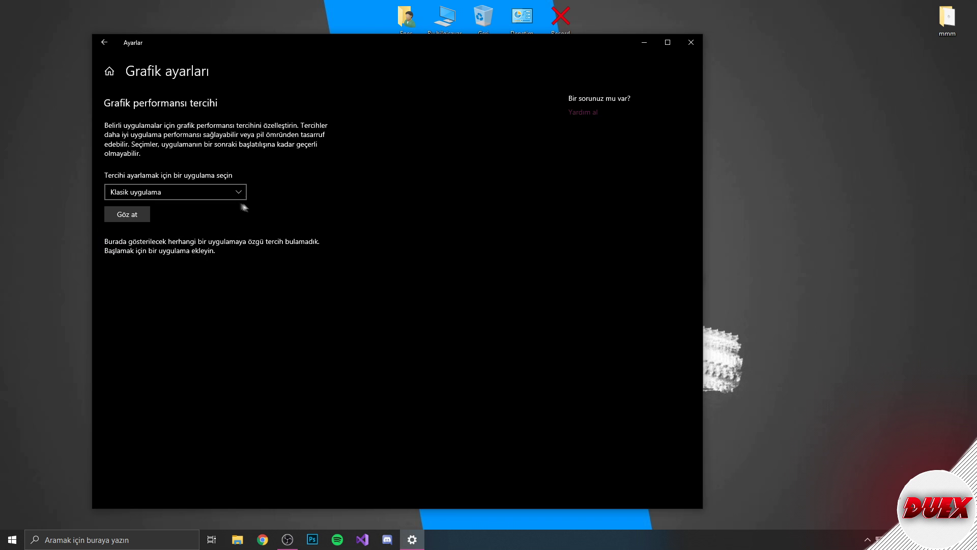
- Add the csgo application from the Counter-Strike Global Offensive folder as a Klasik uygulama in the graphics performance preferences
left_click(155, 194)
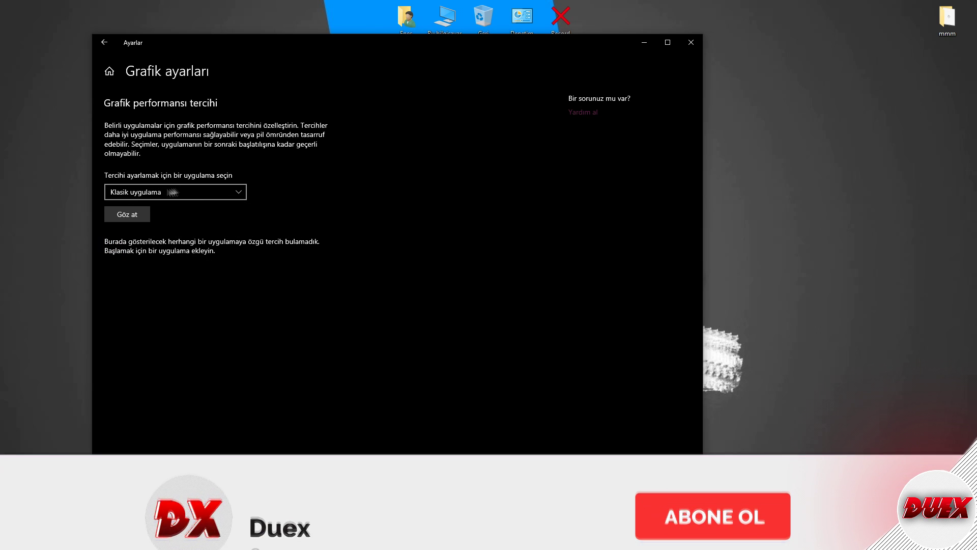
left_click(138, 195)
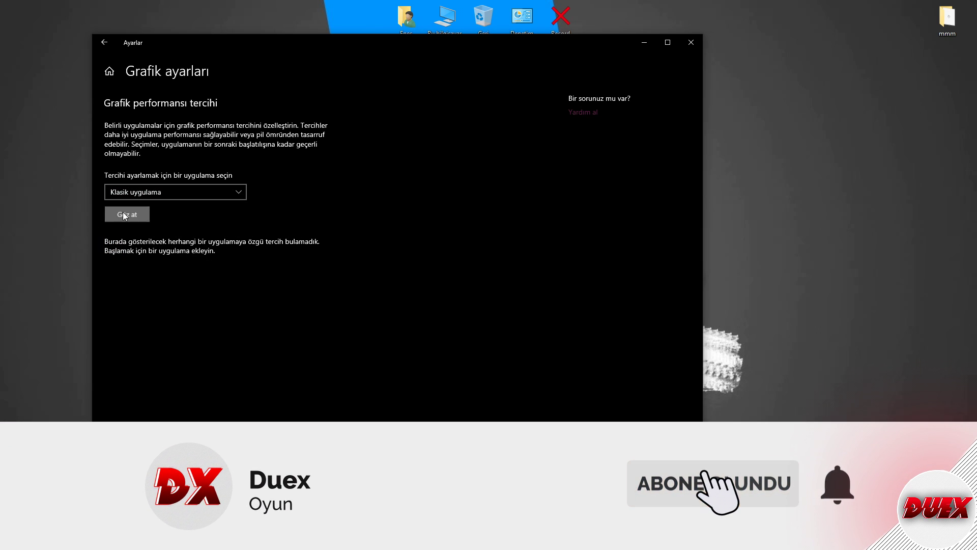
left_click(127, 214)
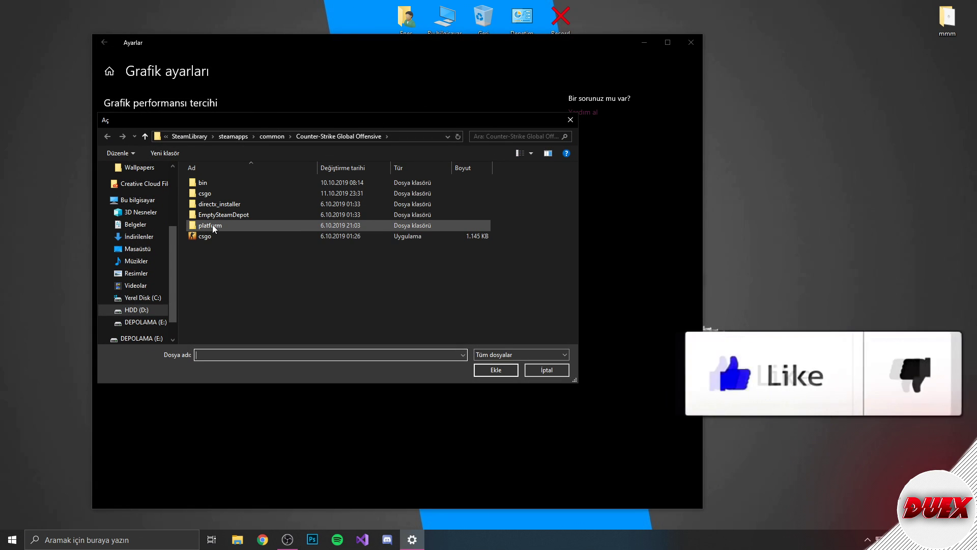
left_click(211, 239)
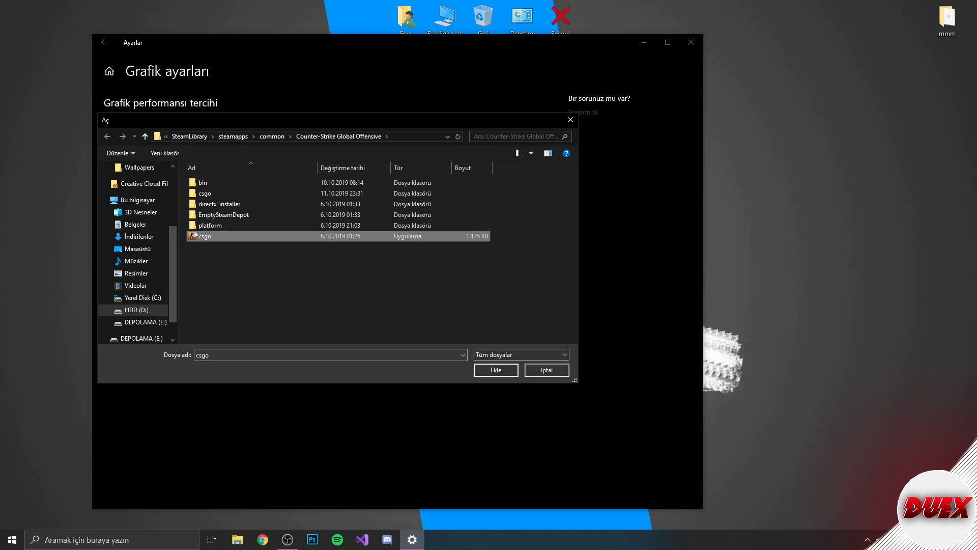
double_click(200, 237)
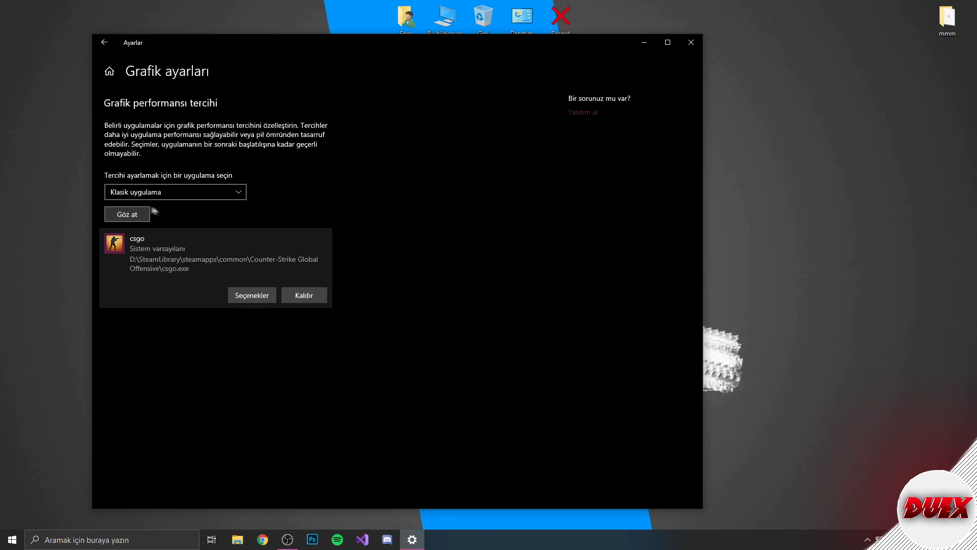
- Set csgo's graphics preference to Yüksek performans and save it
left_click(256, 294)
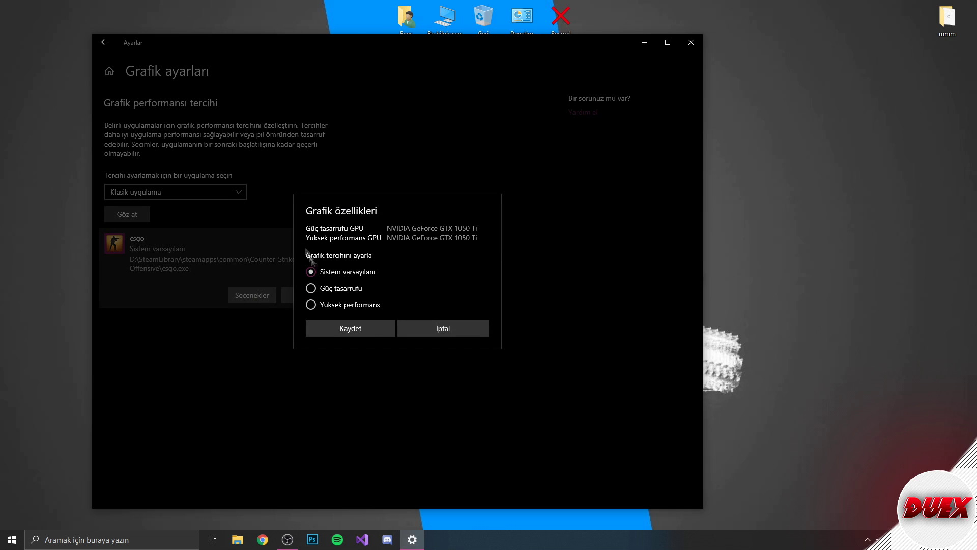
left_click(314, 305)
left_click(334, 328)
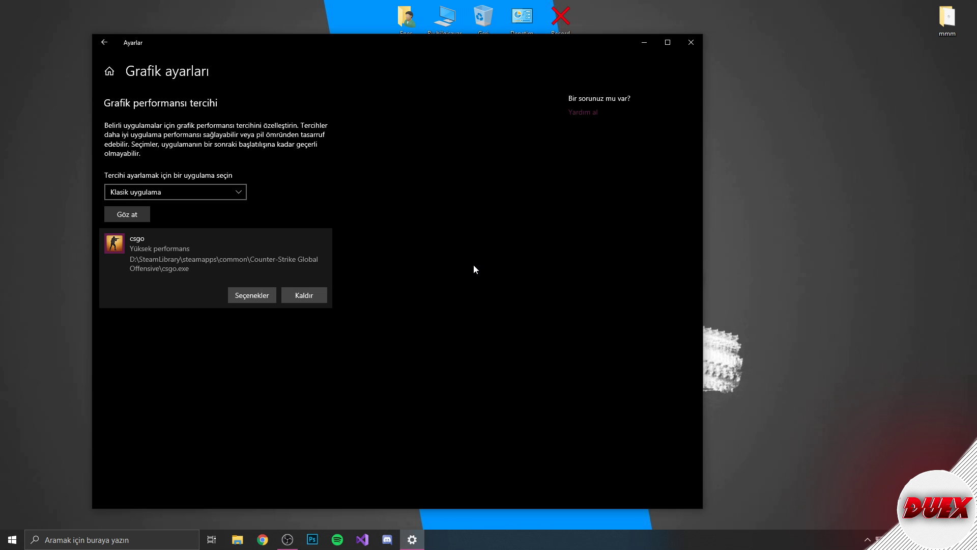